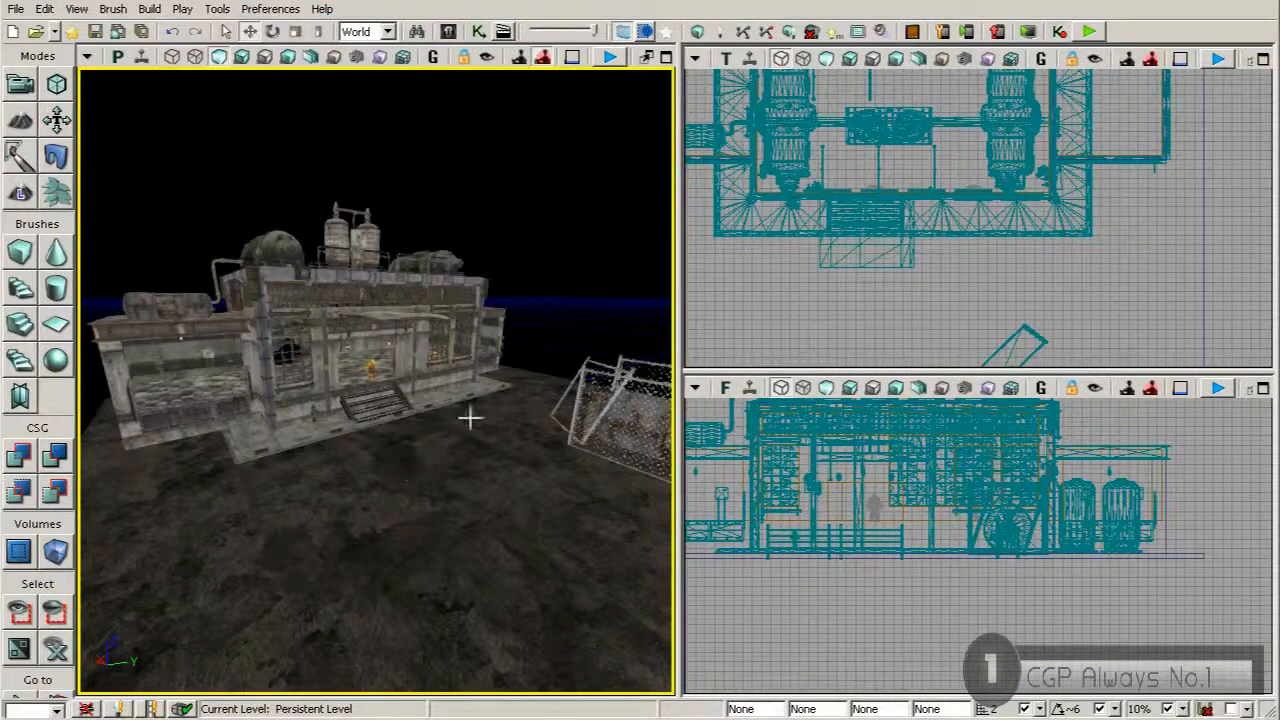
pyautogui.moveTo(350, 398); pyautogui.dragTo(484, 312, button='right')
pyautogui.press('w')
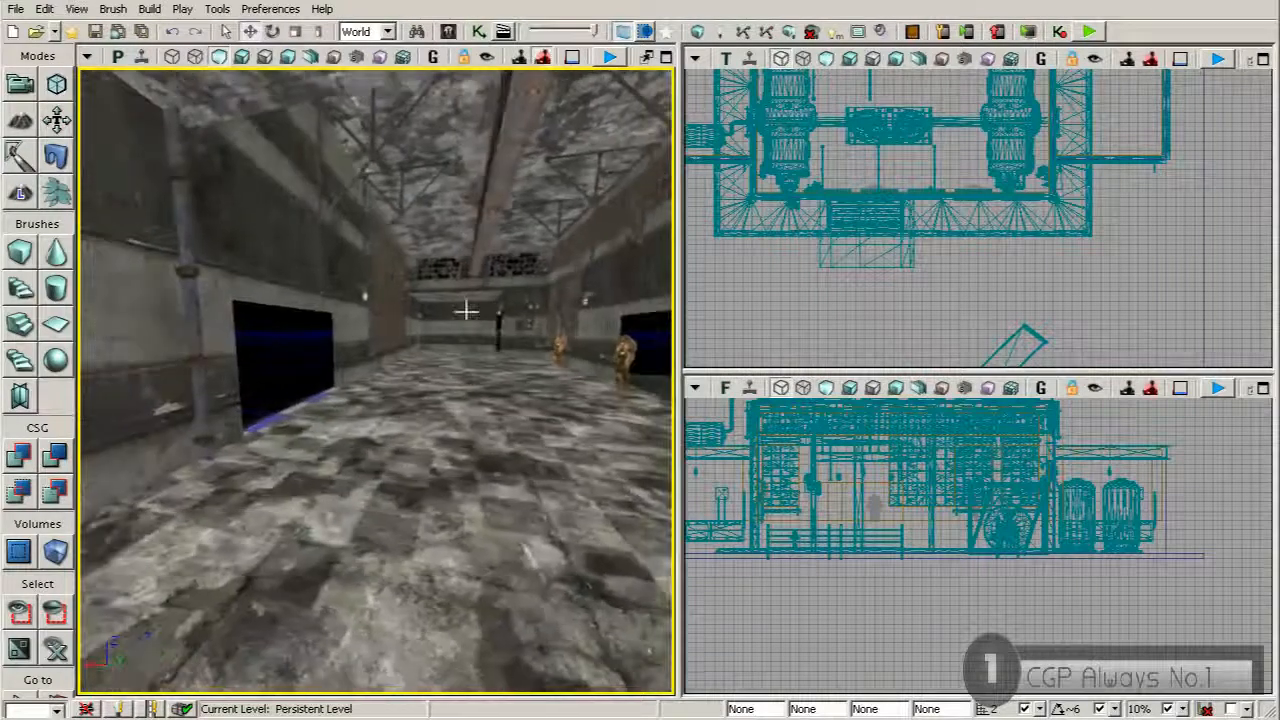
pyautogui.moveTo(430, 414)
pyautogui.mouseDown(button='right')
pyautogui.moveTo(440, 400)
pyautogui.moveTo(355, 410)
pyautogui.moveTo(424, 417)
pyautogui.moveTo(405, 410)
pyautogui.mouseUp(button='right')
pyautogui.press('s')
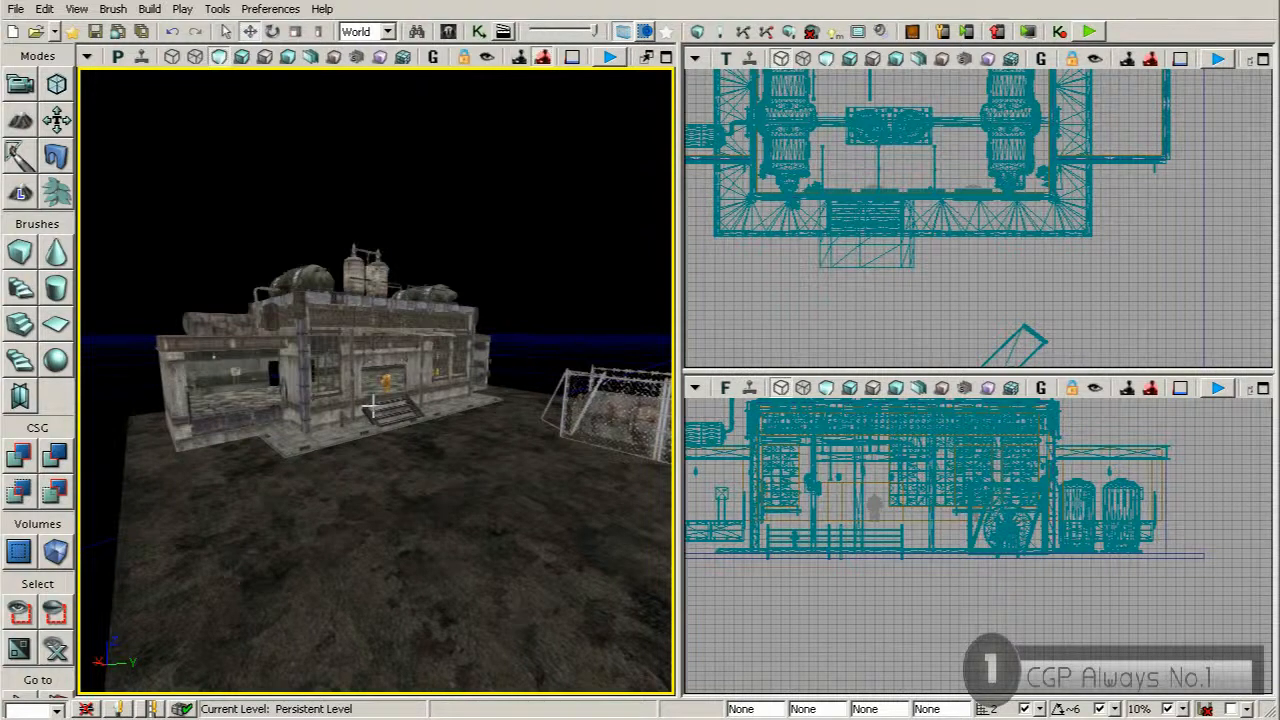
# Open the Content Browser and search the static meshes for "sky"
pyautogui.click(448, 31)
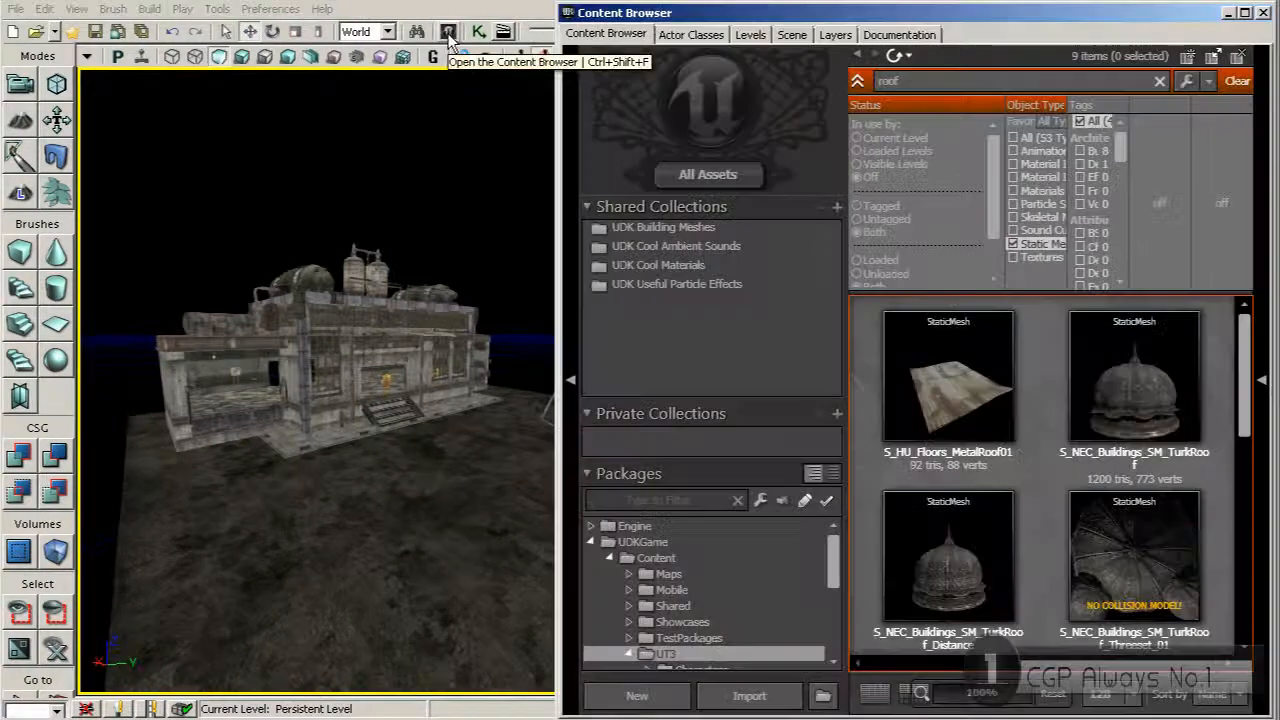
pyautogui.moveTo(916, 85); pyautogui.dragTo(787, 102)
pyautogui.write('sky')
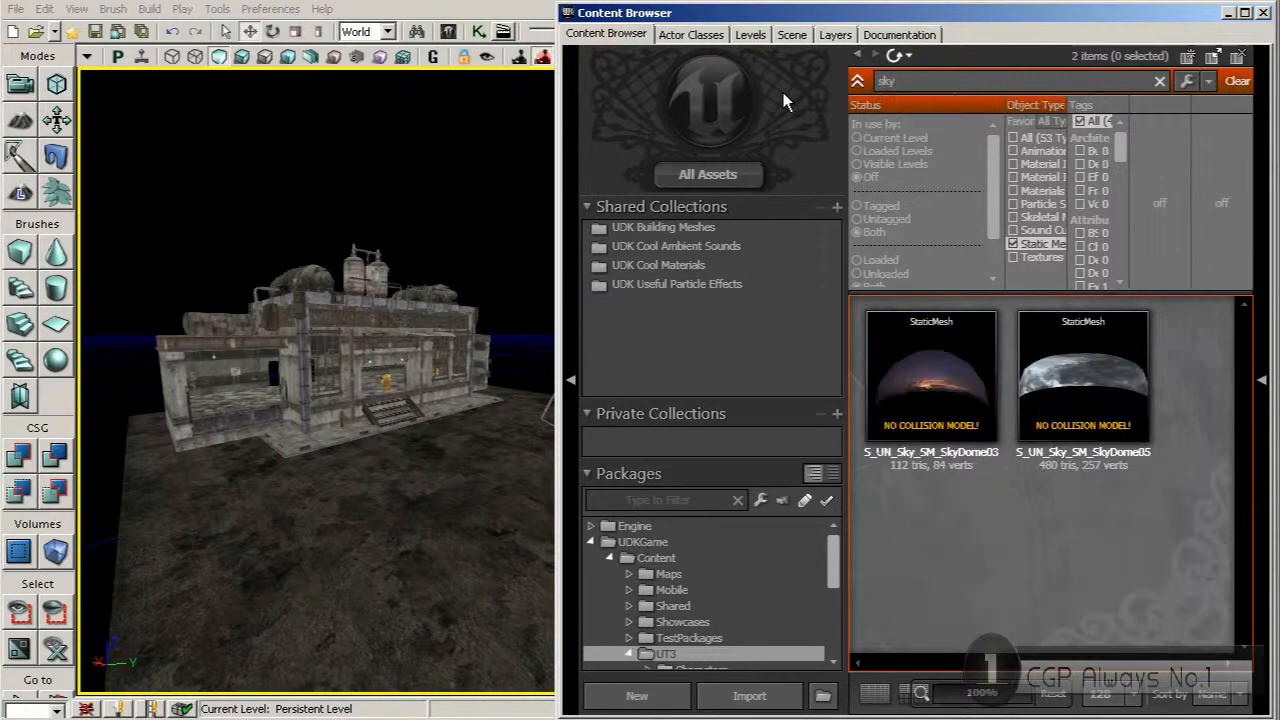
pyautogui.moveTo(1035, 350)
pyautogui.moveTo(886, 430)
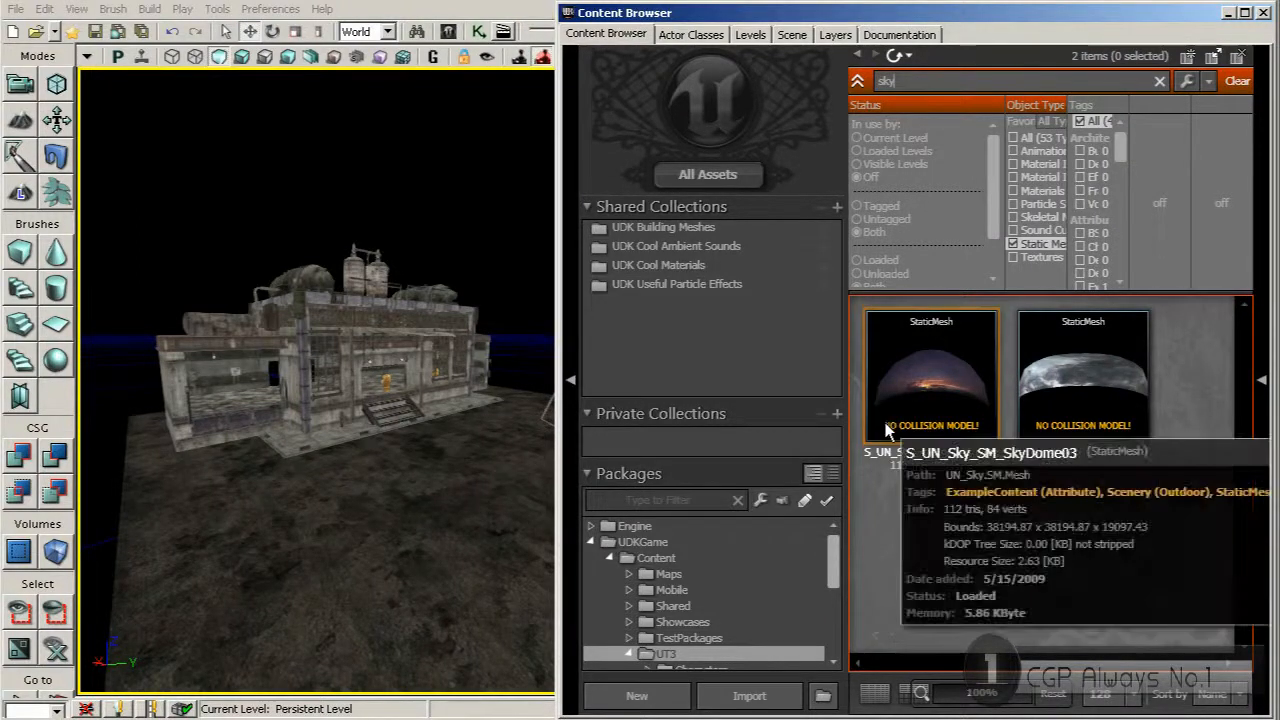
# Place the S_UN_Sky_SM_SkyDome05 static mesh in the level and close the Content Browser
pyautogui.moveTo(1086, 381)
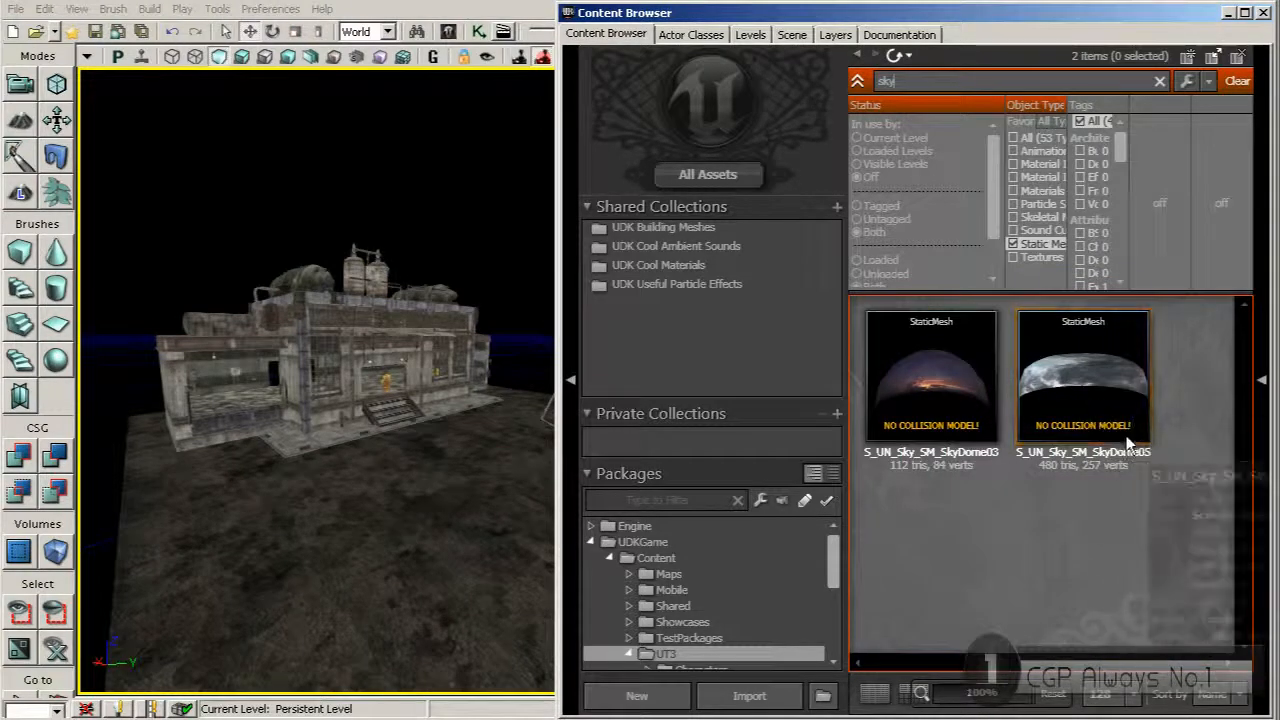
pyautogui.click(1068, 428)
pyautogui.moveTo(1068, 430); pyautogui.dragTo(225, 460)
pyautogui.moveTo(365, 506); pyautogui.dragTo(191, 354, button='right')
pyautogui.moveTo(394, 497); pyautogui.dragTo(188, 500, button='right')
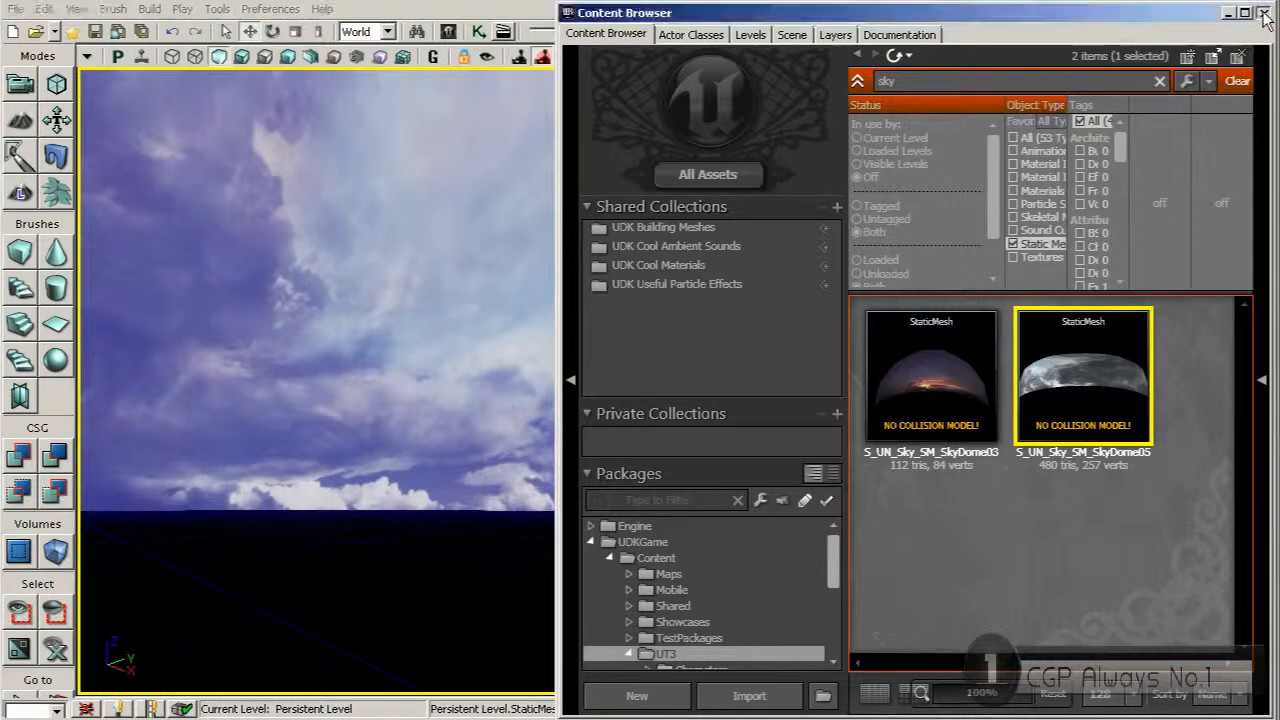
pyautogui.click(1264, 13)
# Move the sky dome so it is centred around the building, with its base lowered below the ground
pyautogui.click(862, 312)
pyautogui.scroll(-8, 864, 310)
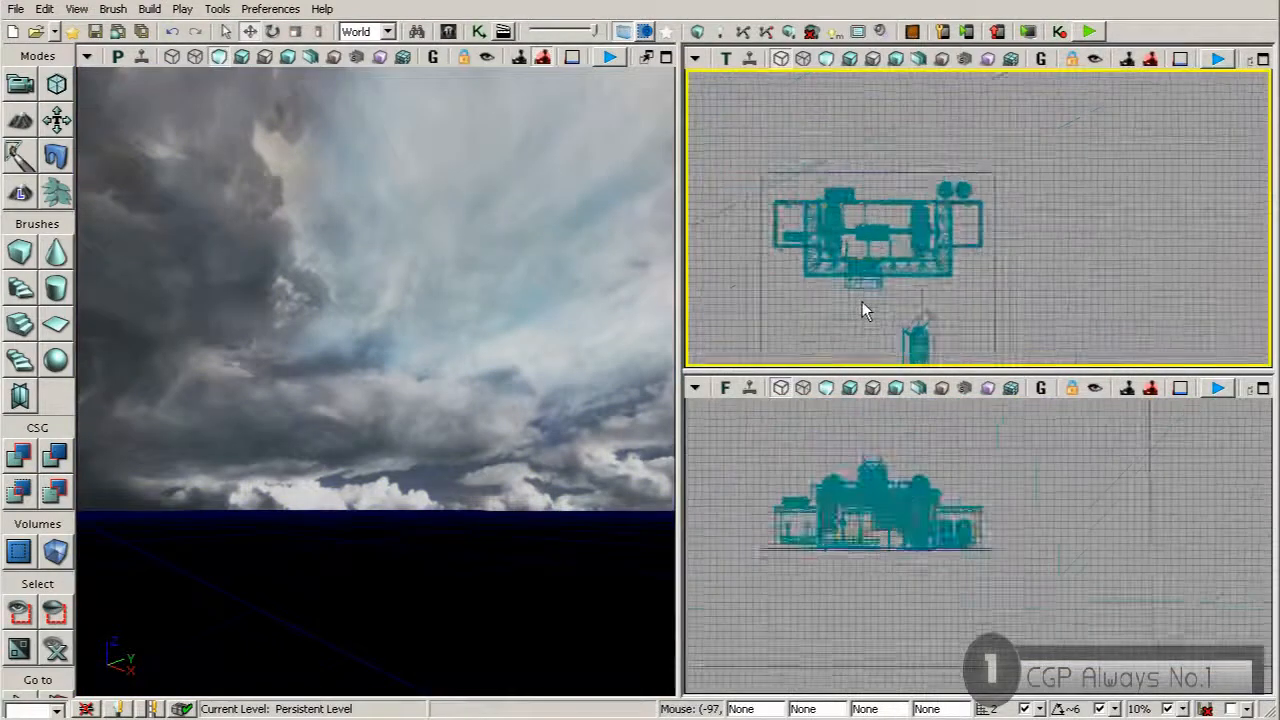
pyautogui.scroll(15, 862, 301)
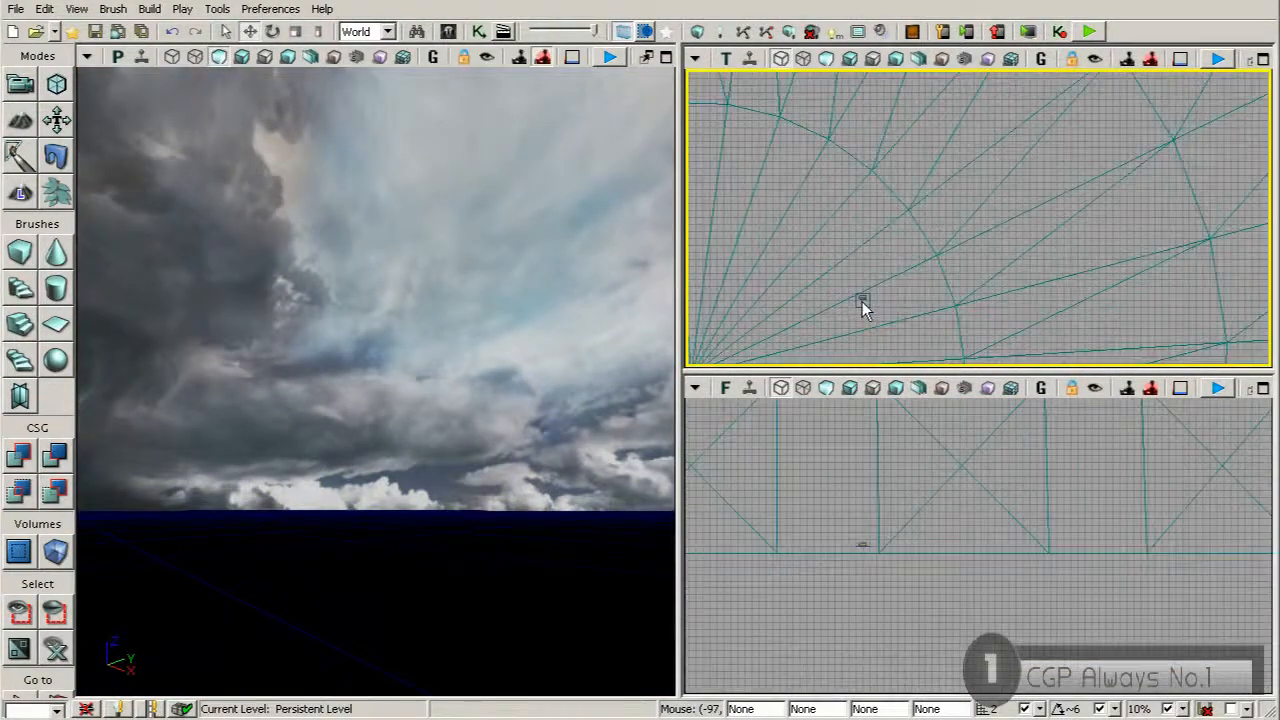
pyautogui.click(805, 331)
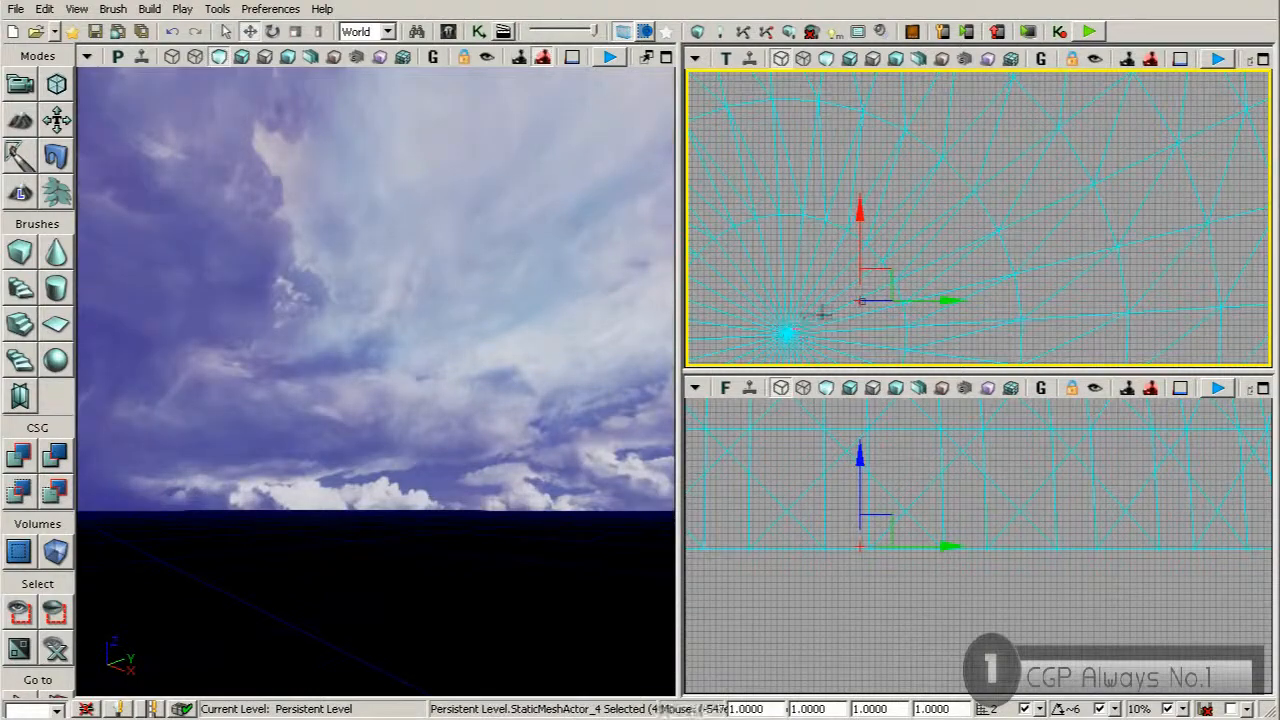
pyautogui.moveTo(889, 274); pyautogui.dragTo(957, 245)
pyautogui.scroll(-10, 862, 301)
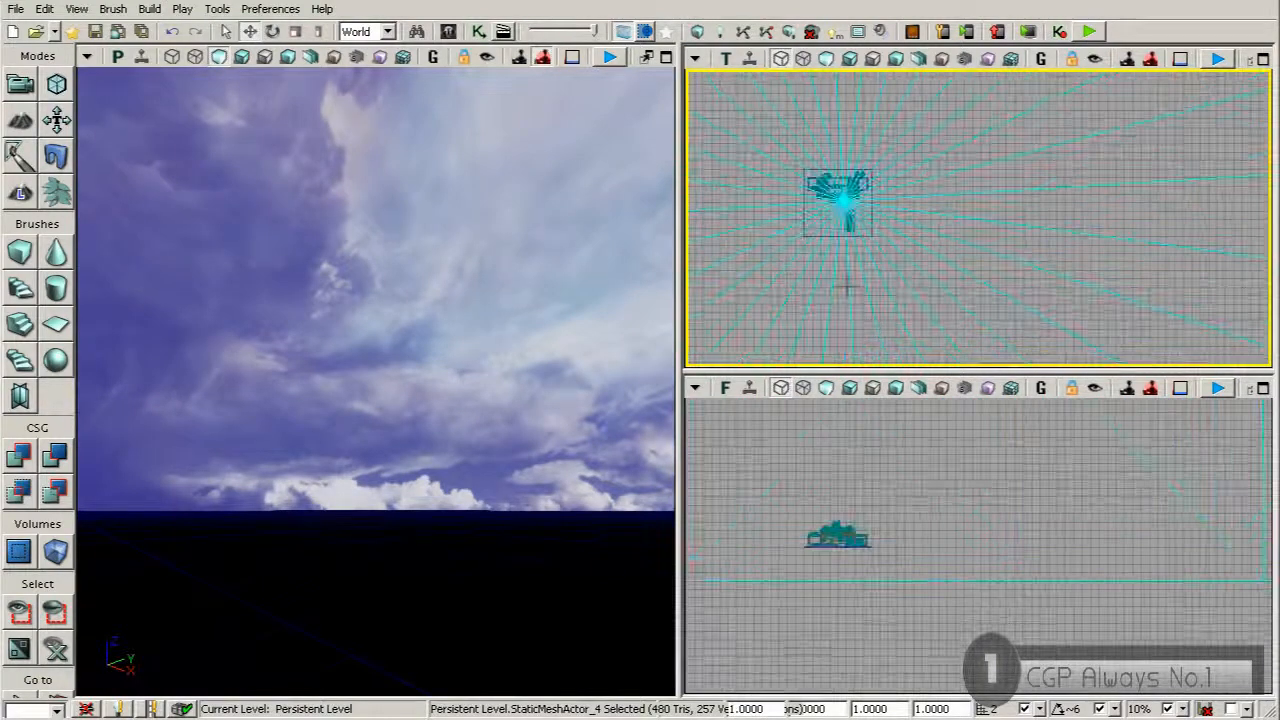
# Deselect the sky dome and examine the sky around the building from several angles
pyautogui.moveTo(376, 380); pyautogui.dragTo(575, 450, button='right')
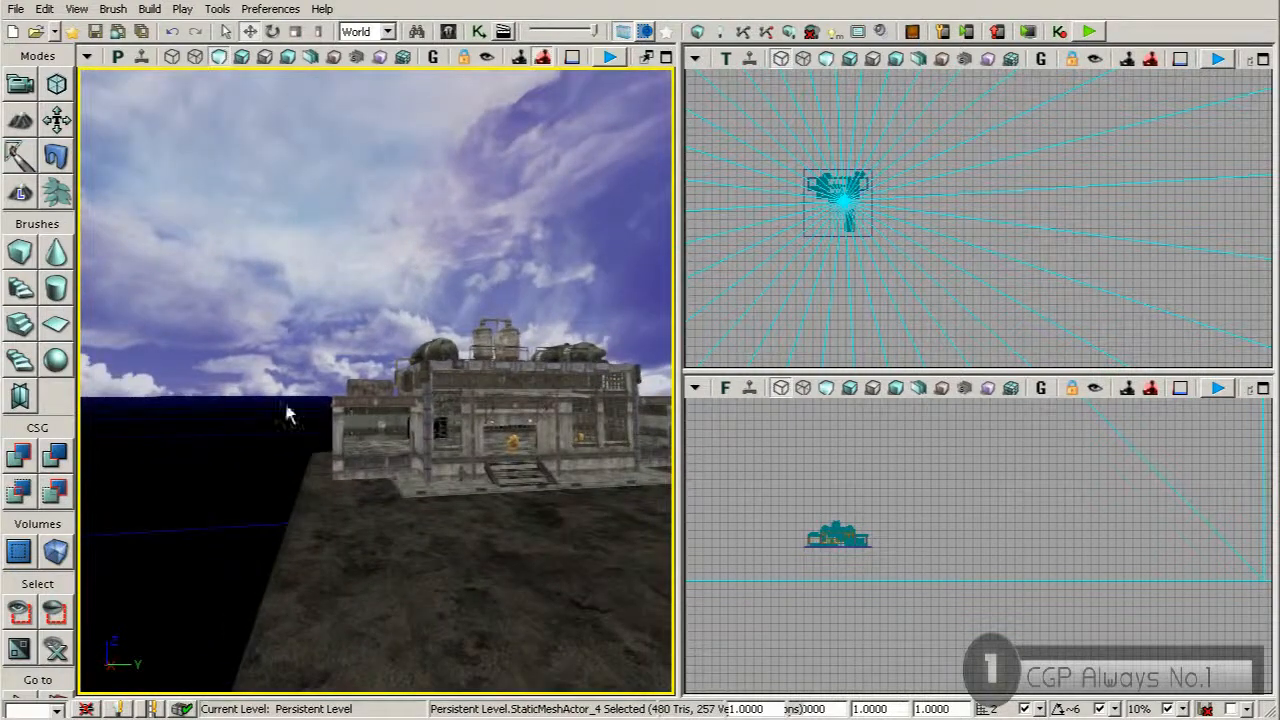
pyautogui.click(242, 464)
pyautogui.moveTo(286, 458); pyautogui.dragTo(411, 539, button='right')
pyautogui.moveTo(352, 498); pyautogui.dragTo(286, 438, button='right')
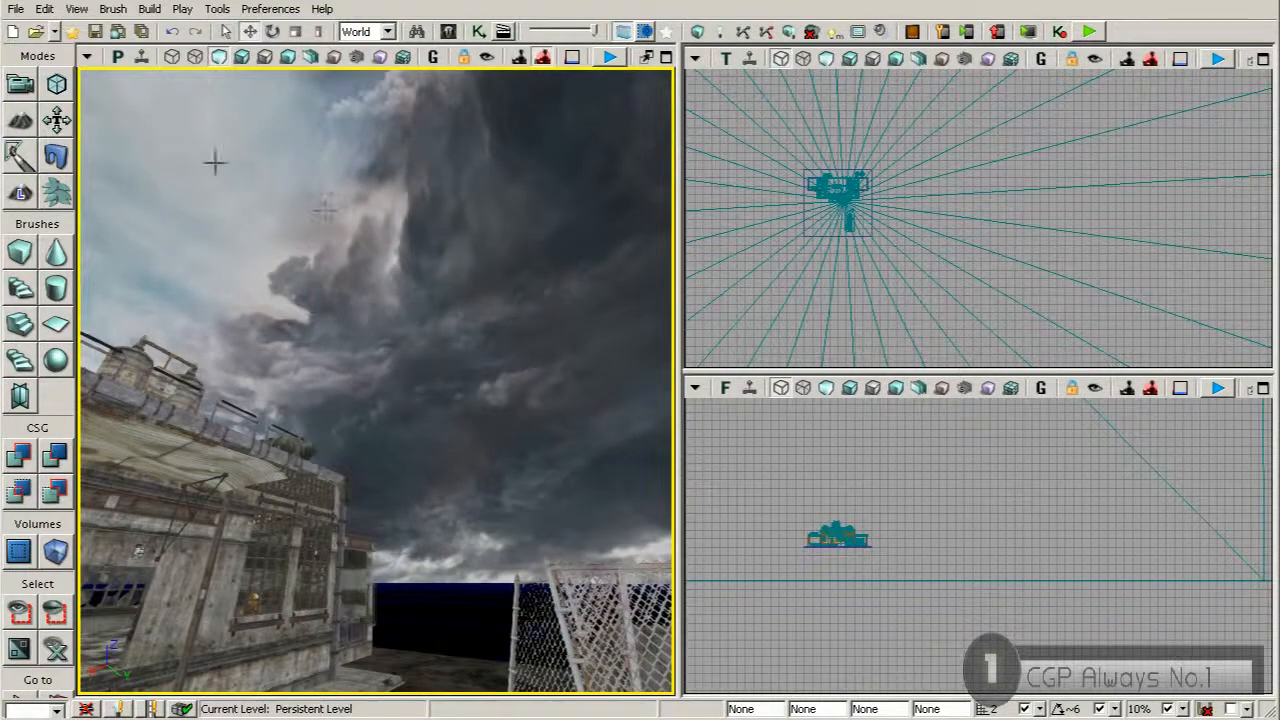
pyautogui.moveTo(325, 211); pyautogui.dragTo(403, 234, button='right')
pyautogui.moveTo(291, 347)
pyautogui.mouseDown(button='right')
pyautogui.moveTo(283, 372)
pyautogui.moveTo(335, 398)
pyautogui.moveTo(304, 384)
pyautogui.moveTo(285, 345)
pyautogui.mouseUp(button='right')
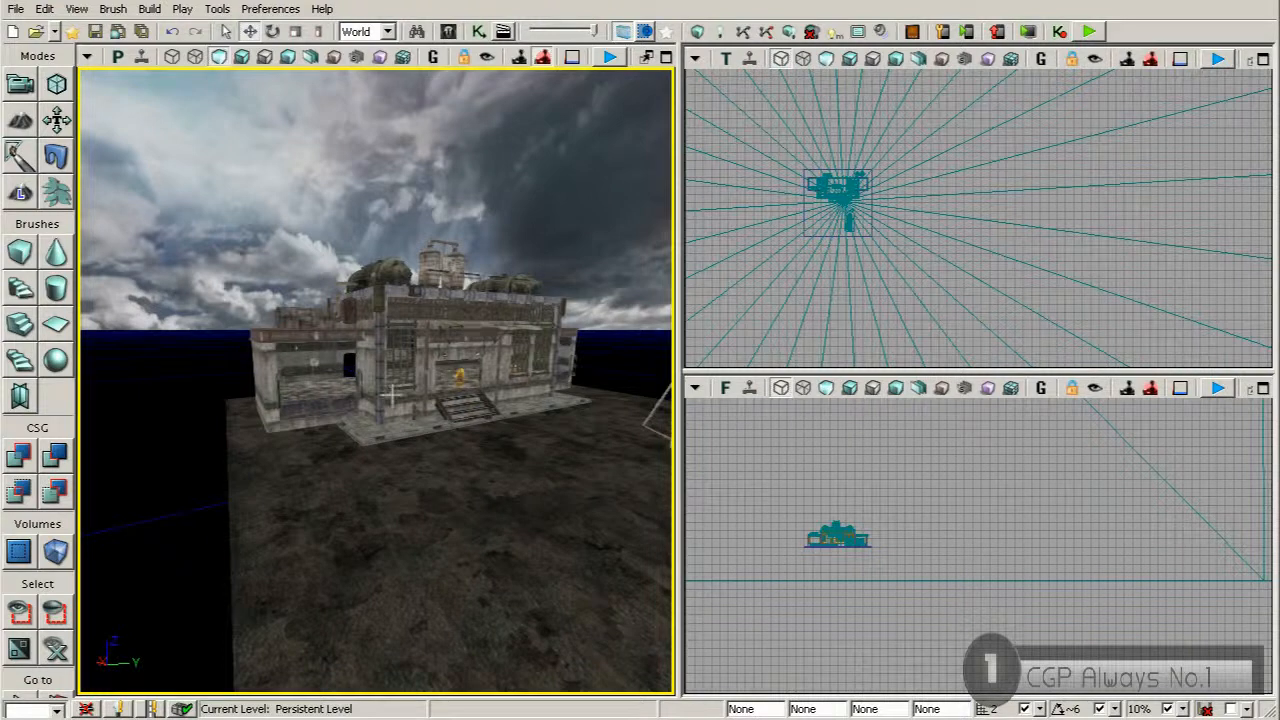
pyautogui.moveTo(404, 440); pyautogui.dragTo(480, 476, button='right')
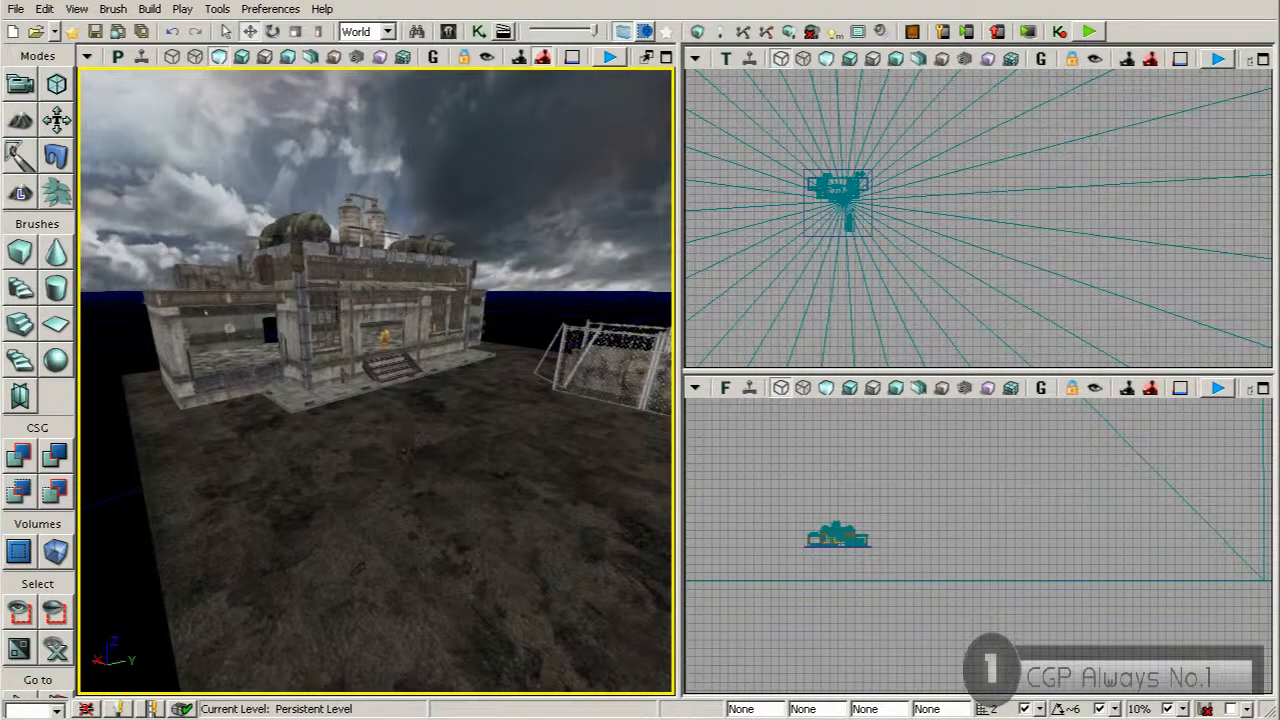
# Open the cube brush's build properties and set both X and Y to 2048
pyautogui.rightClick(22, 256)
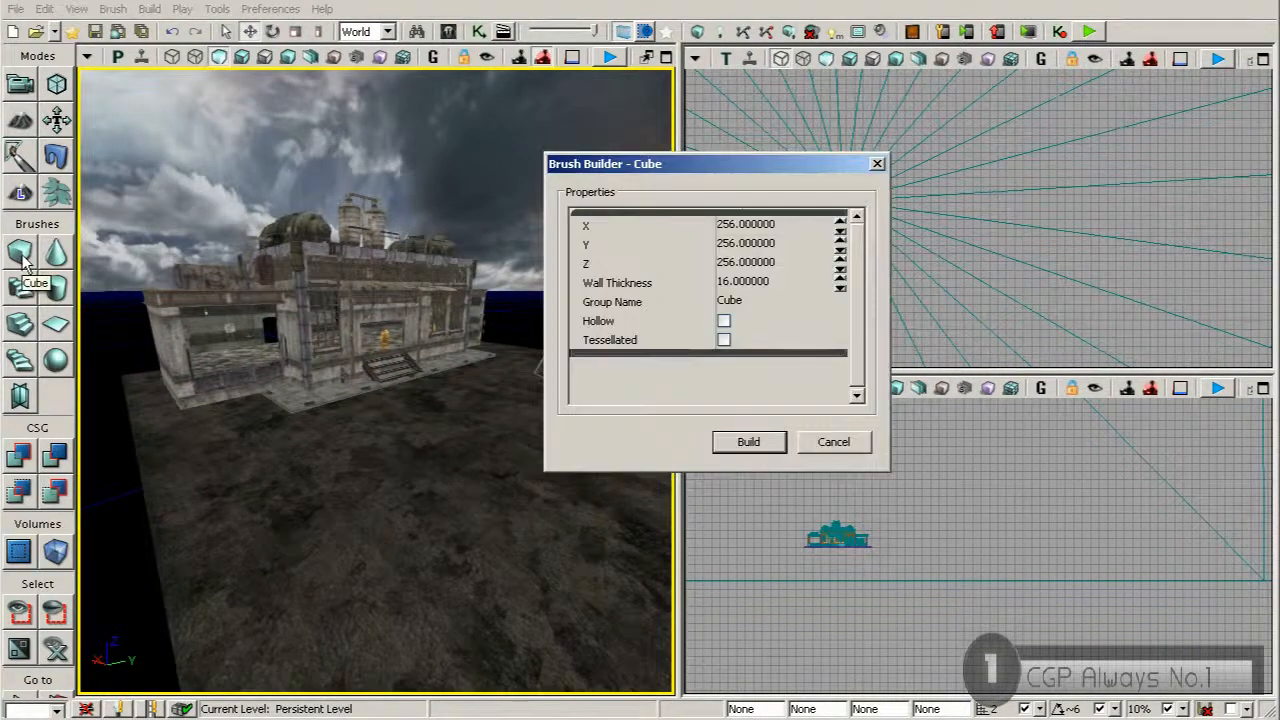
pyautogui.click(758, 224)
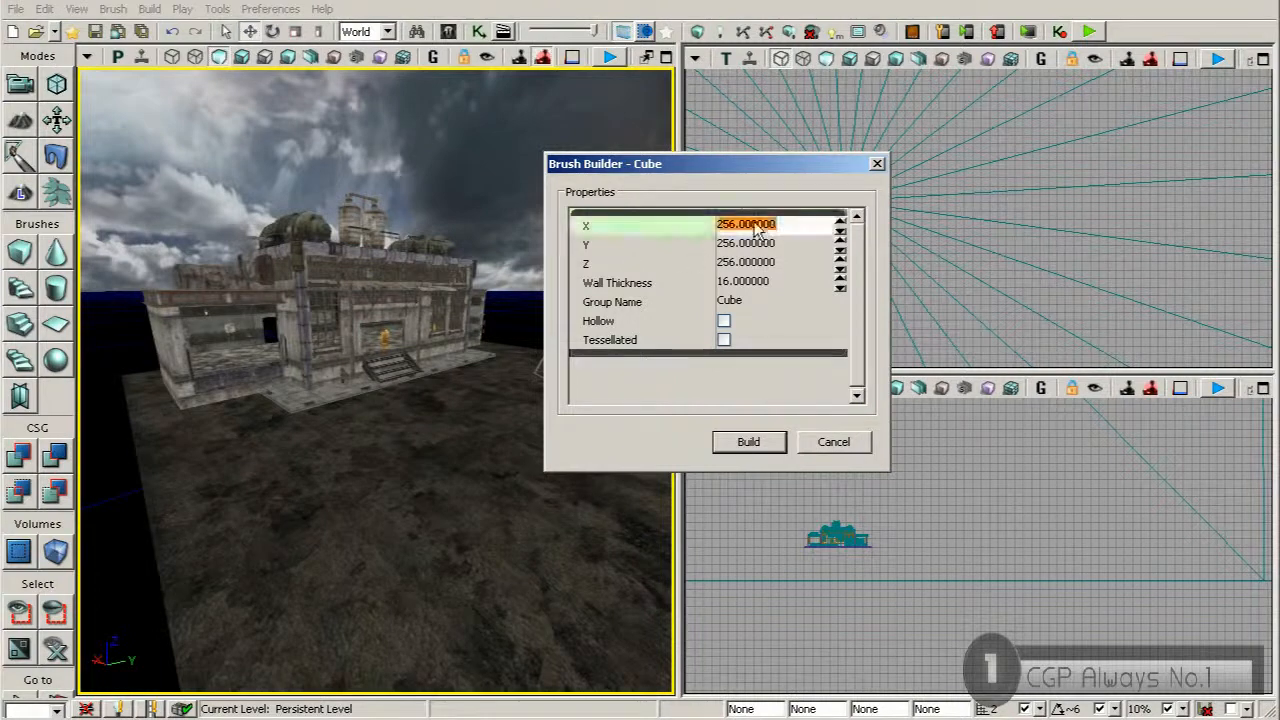
pyautogui.write('2048')
pyautogui.press('Return')
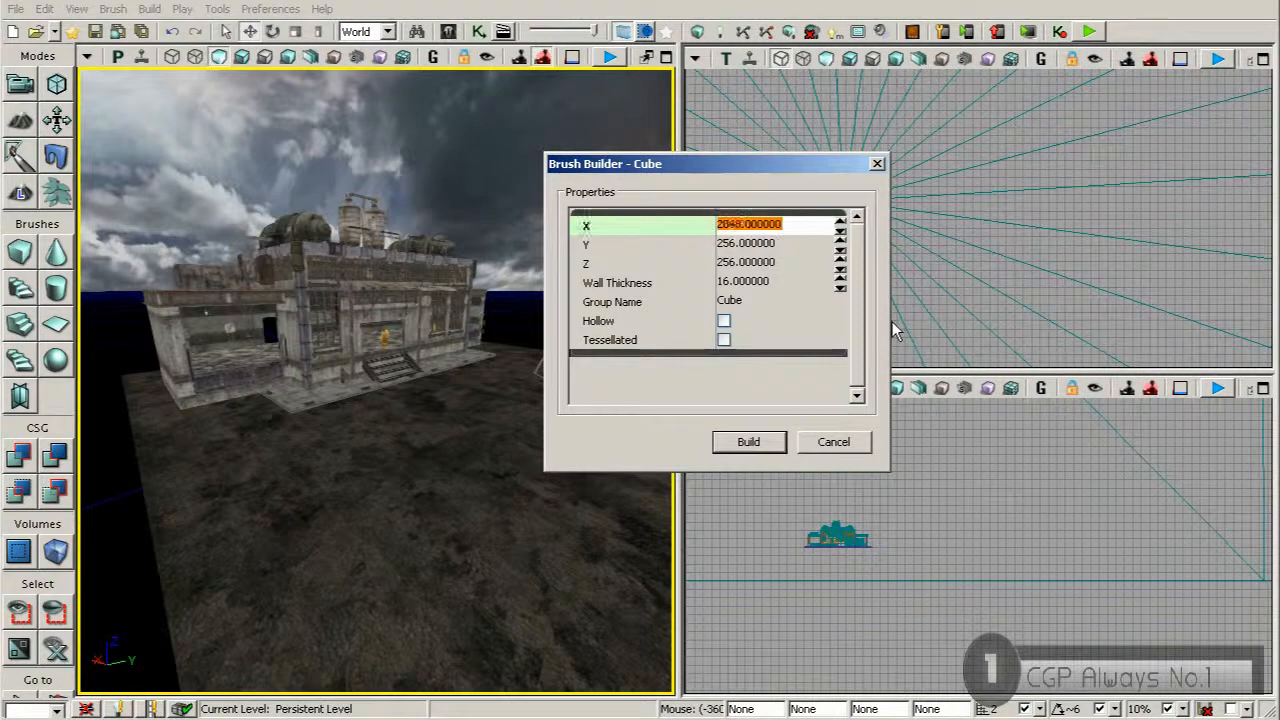
pyautogui.click(772, 245)
pyautogui.write('2048')
pyautogui.press('Return')
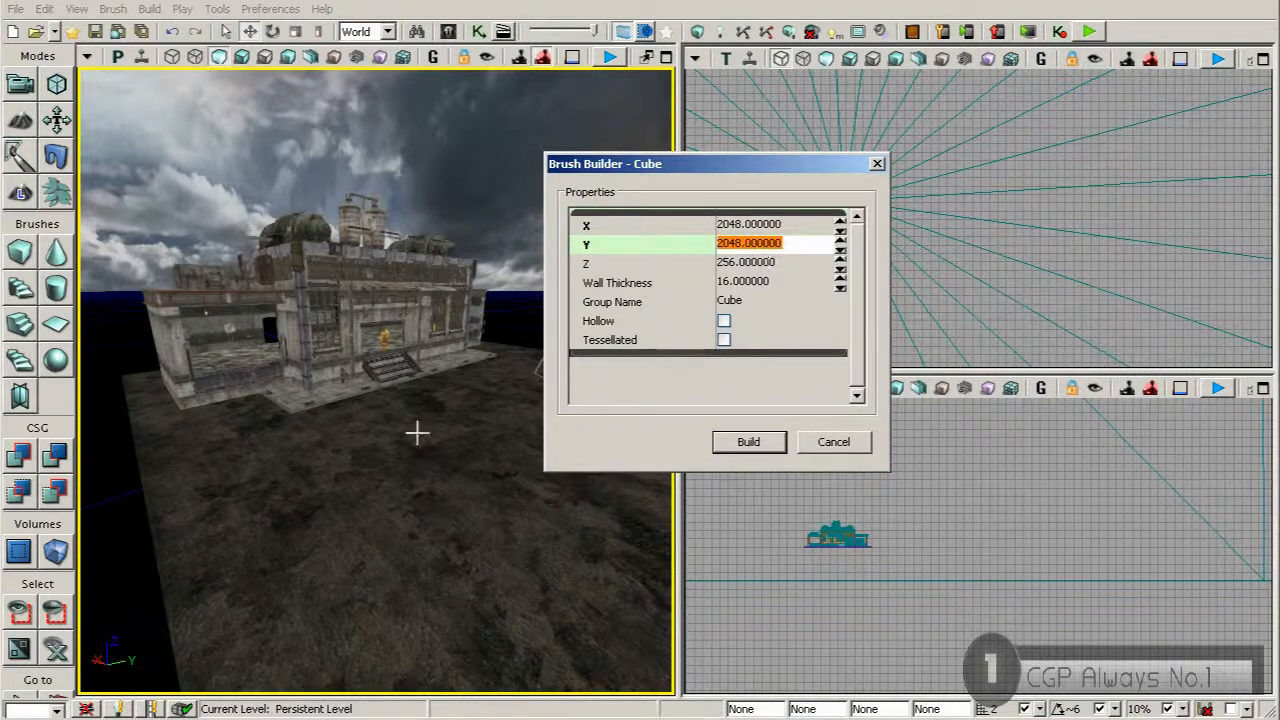
# Try a Z size of 1024 for the cube brush
pyautogui.moveTo(414, 434); pyautogui.dragTo(416, 434)
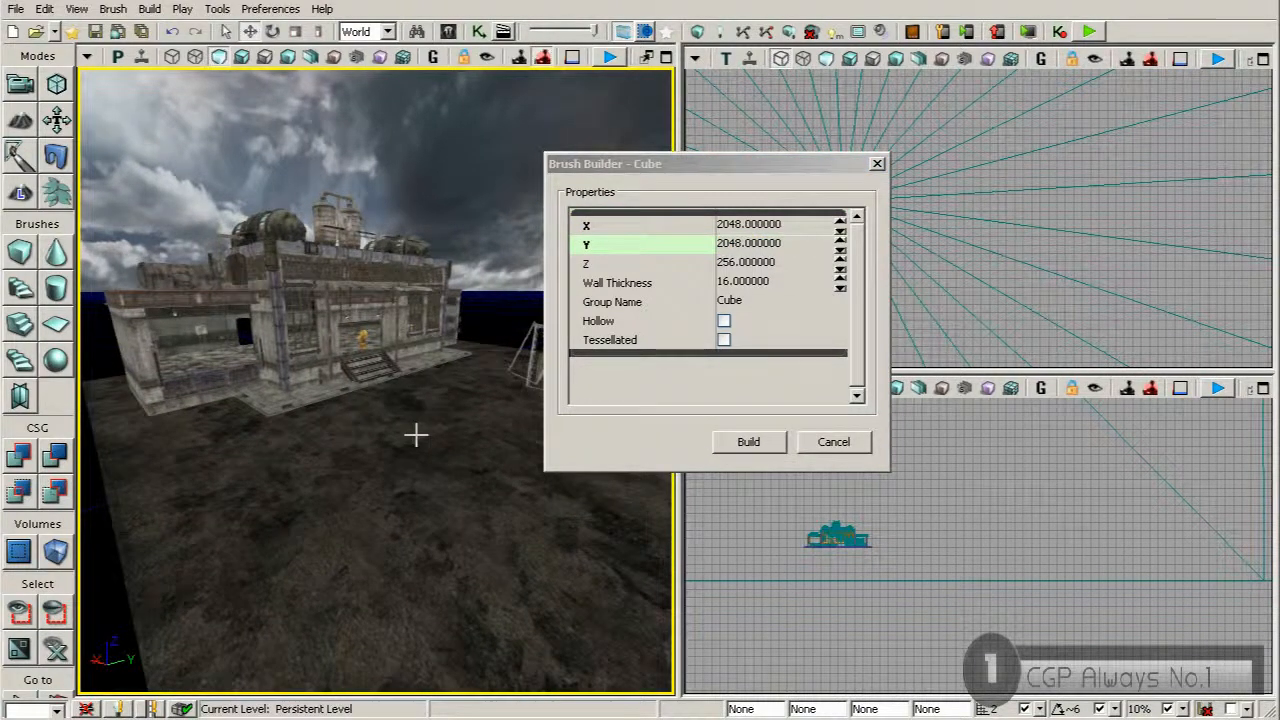
pyautogui.click(731, 262)
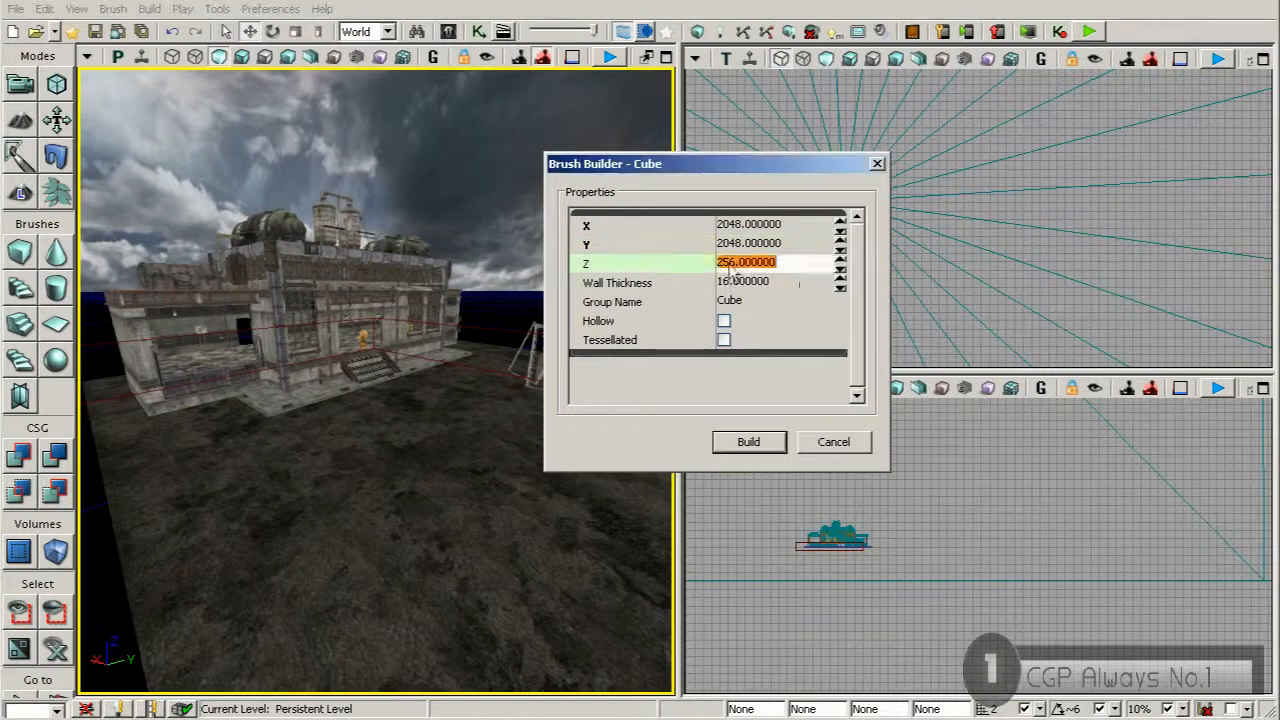
pyautogui.write('1.24')
pyautogui.press('Return')
pyautogui.write('1024')
pyautogui.press('Return')
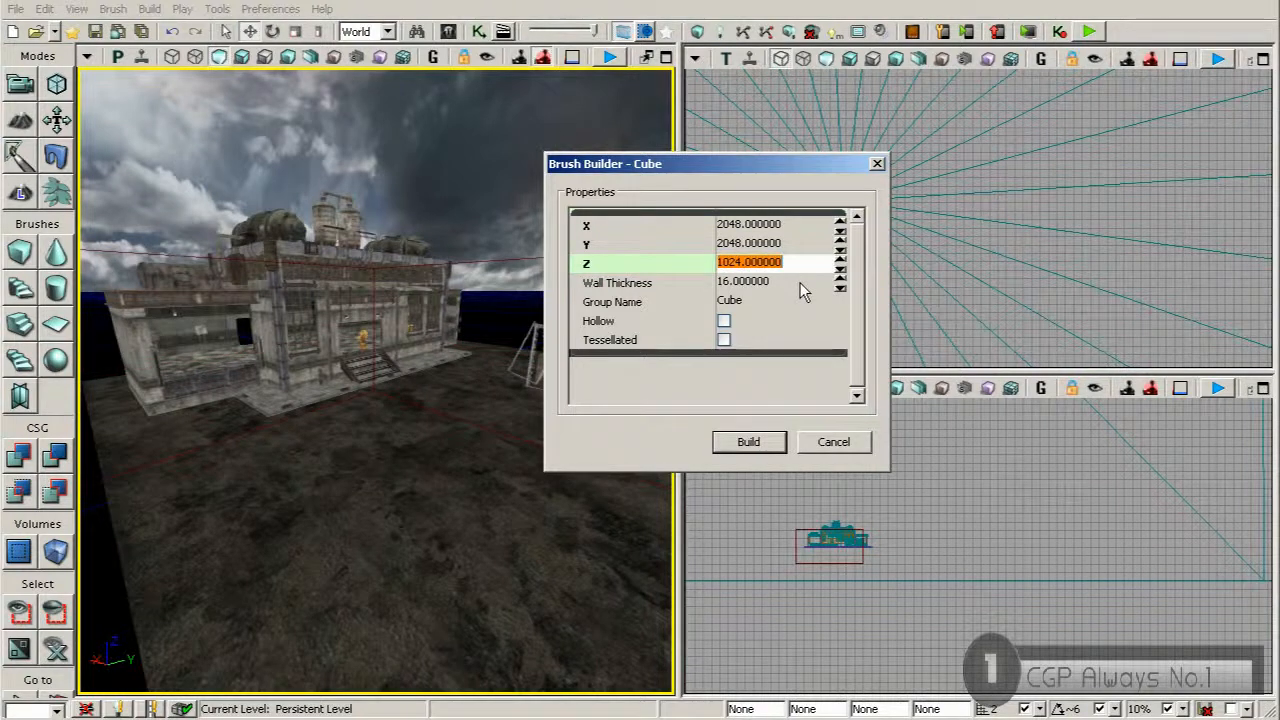
# Set the cube brush's Z size to 2048, build it and close the brush builder
pyautogui.write('2')
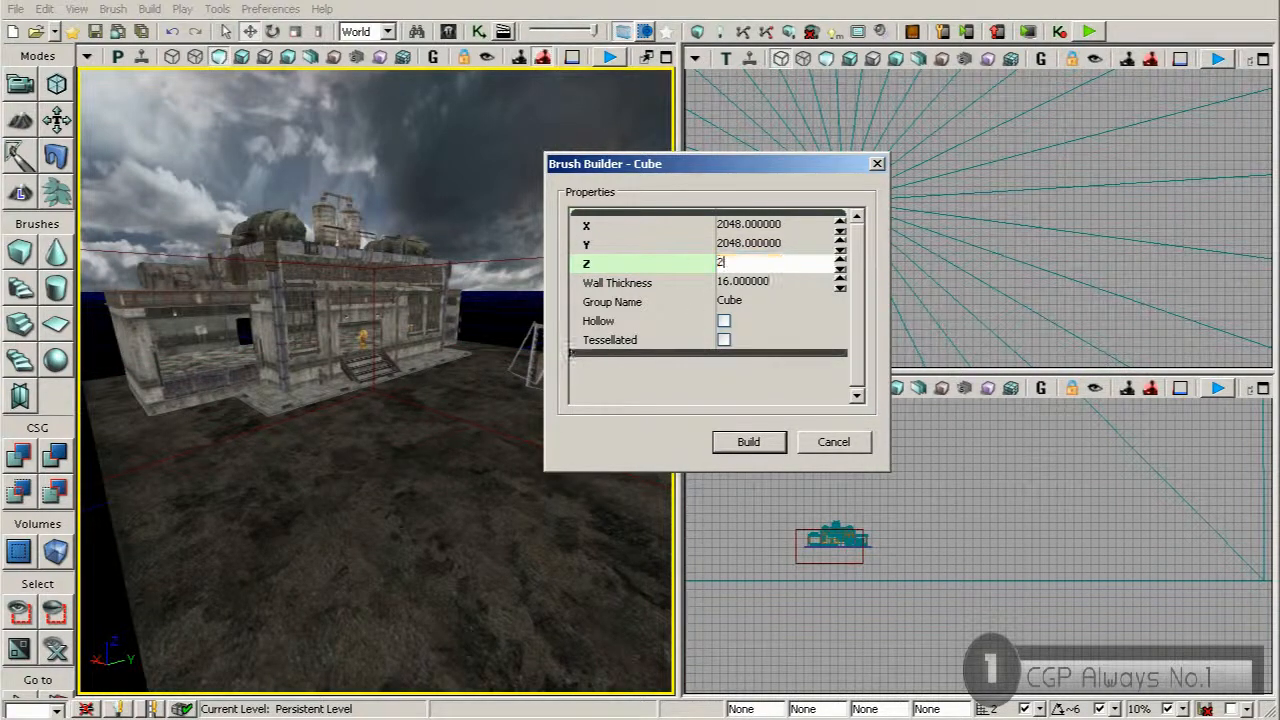
pyautogui.write('048')
pyautogui.press('Return')
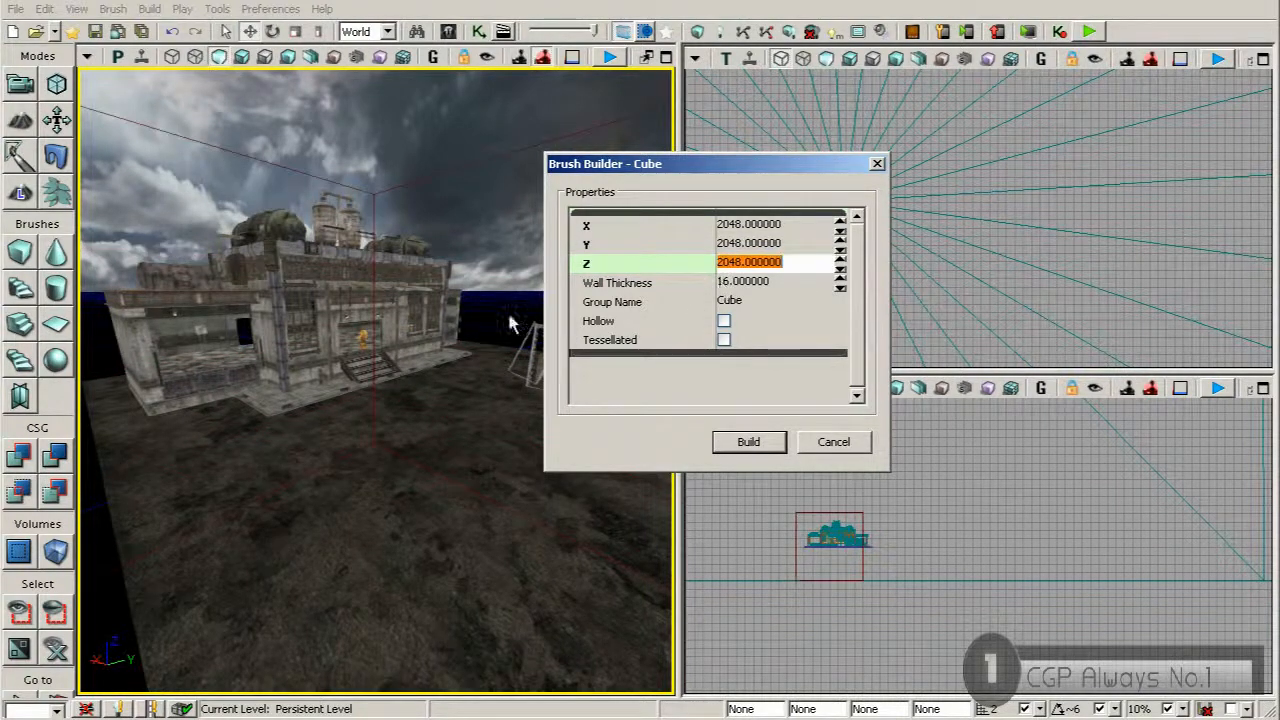
pyautogui.click(877, 165)
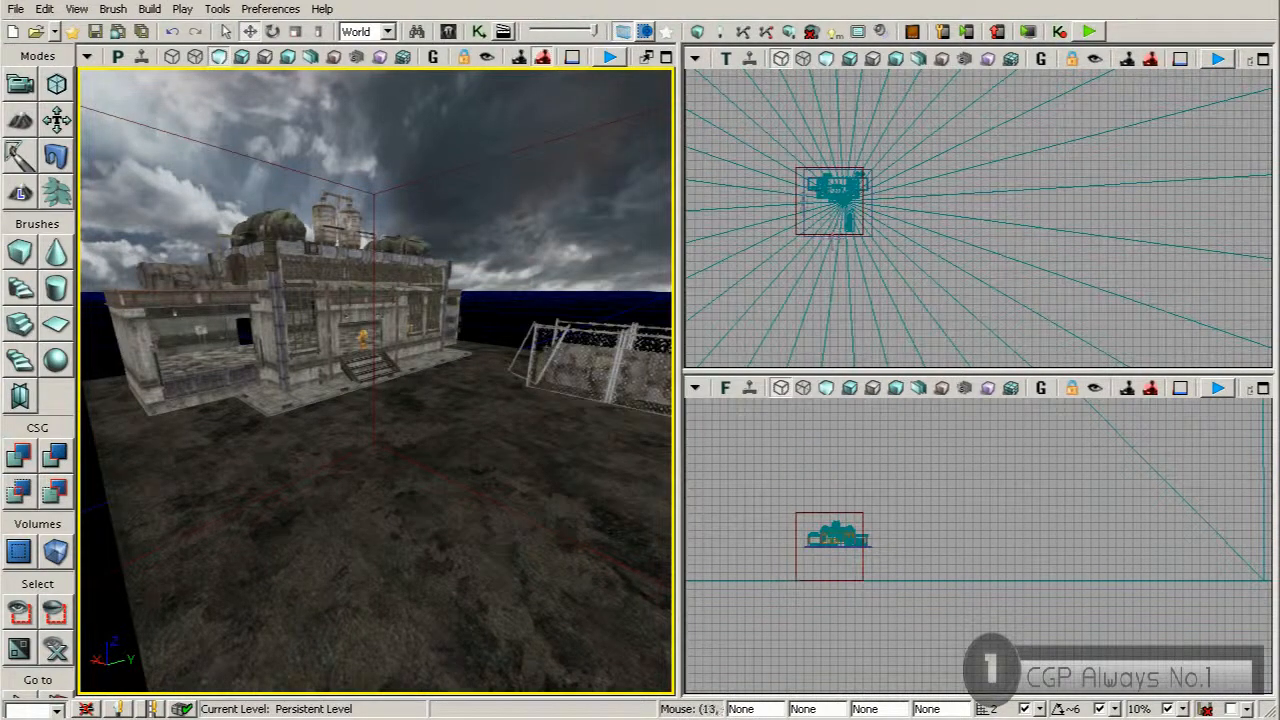
# Select the cube brush and move it in the top view so that it covers the ground area
pyautogui.click(797, 203)
pyautogui.scroll(6, 812, 209)
pyautogui.moveTo(882, 156); pyautogui.dragTo(908, 162)
pyautogui.scroll(5, 910, 253)
pyautogui.moveTo(910, 253); pyautogui.dragTo(958, 288)
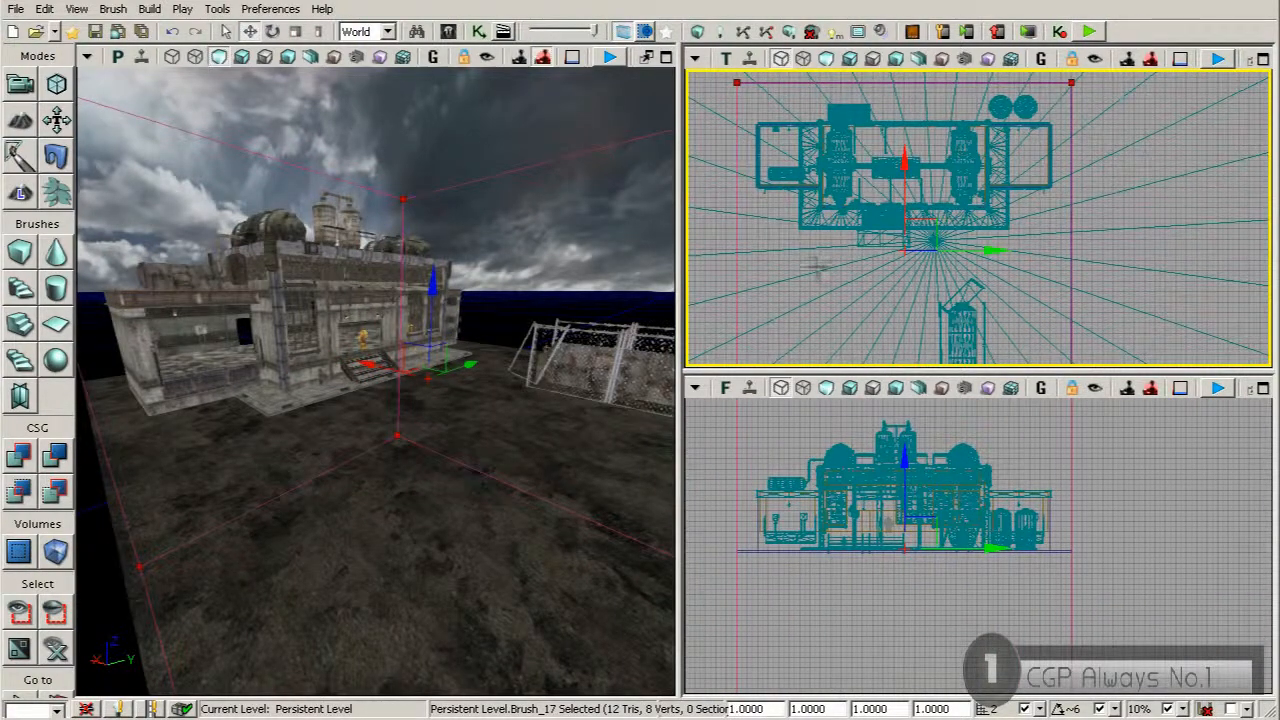
# Check the cube brush's edges against the ground's edges and nudge the brush into line
pyautogui.click(1008, 454)
pyautogui.scroll(-5, 975, 487)
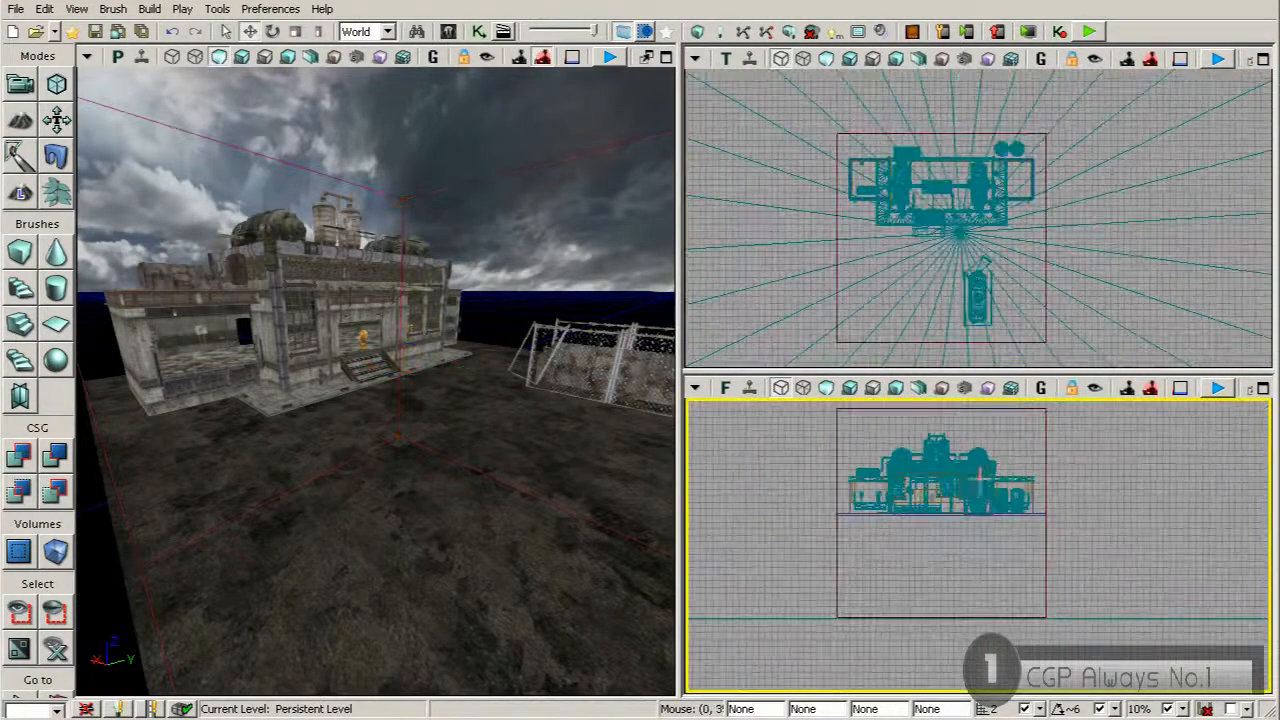
pyautogui.scroll(2, 975, 487)
pyautogui.click(982, 432)
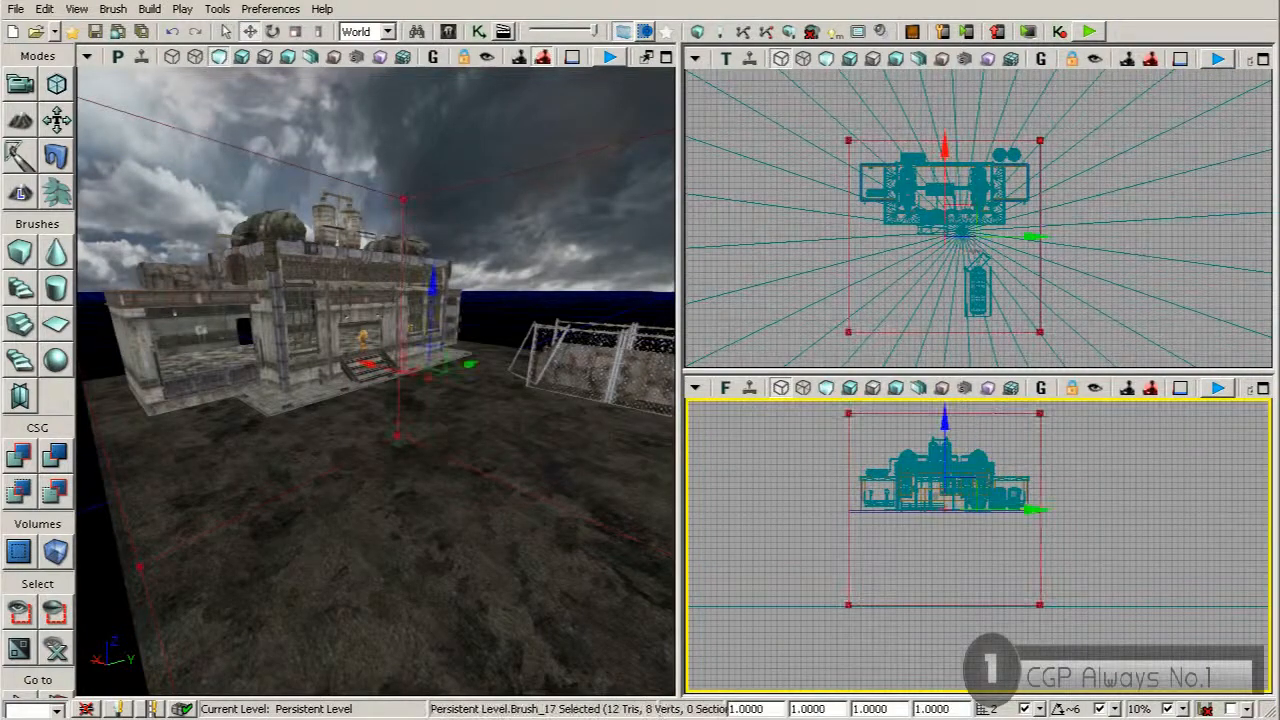
pyautogui.scroll(2, 979, 205)
pyautogui.click(1040, 240)
pyautogui.scroll(2, 1040, 240)
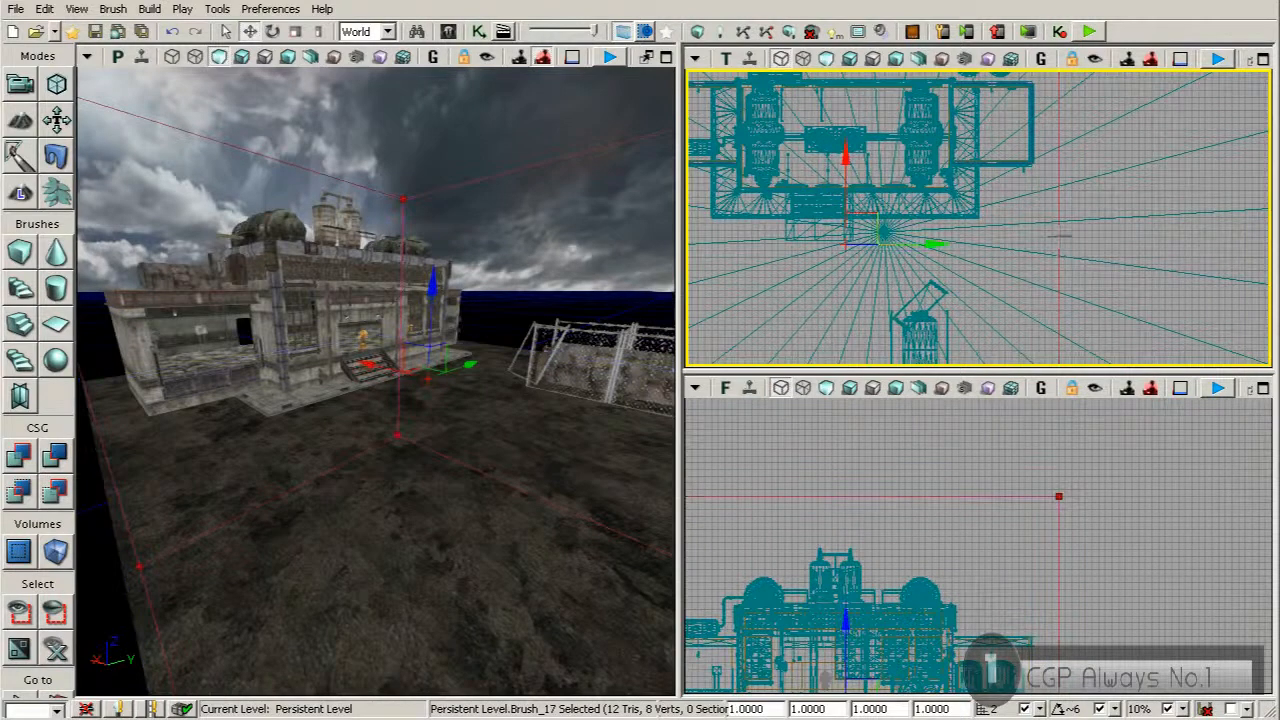
pyautogui.scroll(3, 988, 263)
pyautogui.moveTo(807, 238); pyautogui.dragTo(804, 238)
pyautogui.moveTo(756, 266); pyautogui.dragTo(991, 284, button='right')
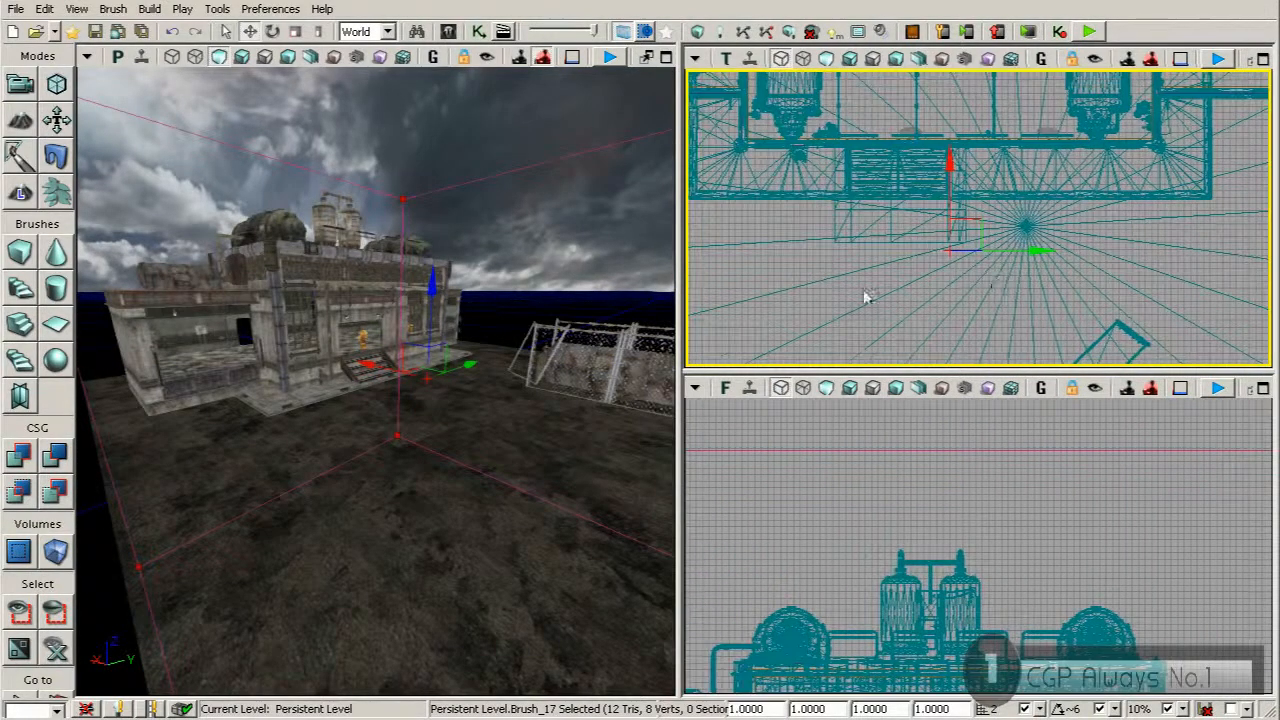
pyautogui.moveTo(800, 272); pyautogui.dragTo(942, 317, button='right')
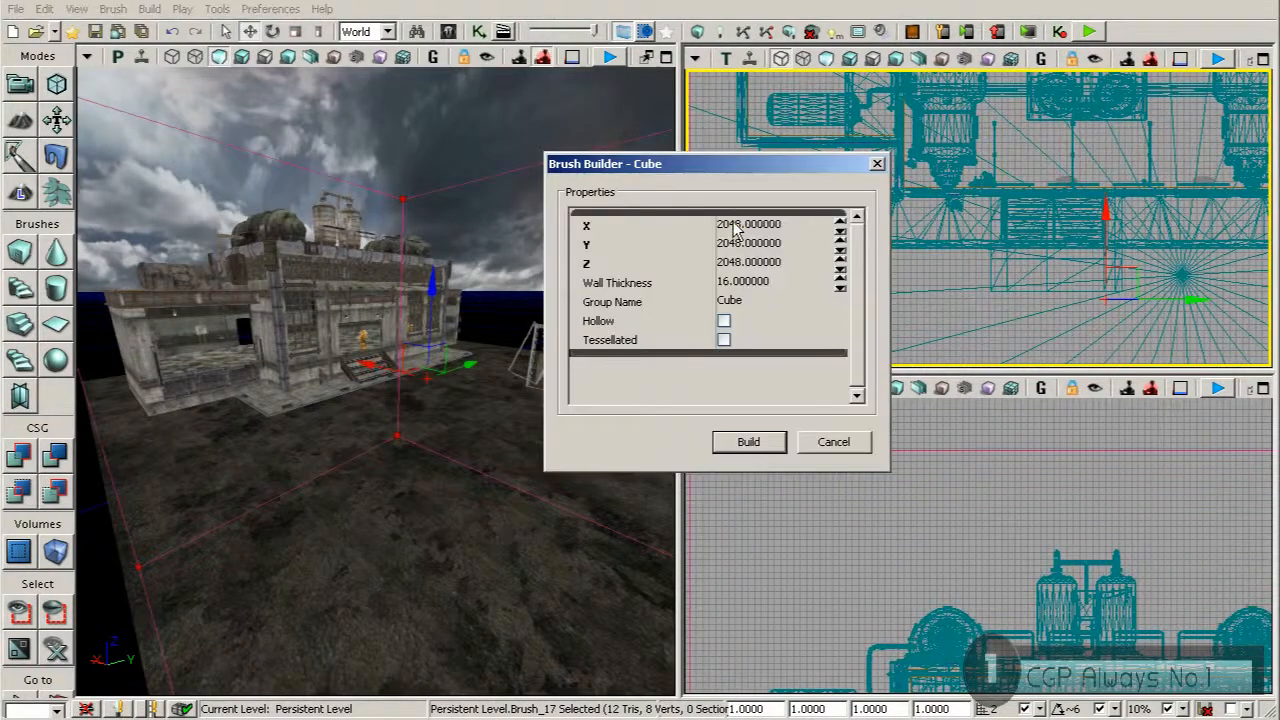
# Enlarge the cube brush to 2050 in both X and Y, then close the brush builder
pyautogui.click(734, 229)
pyautogui.write('205')
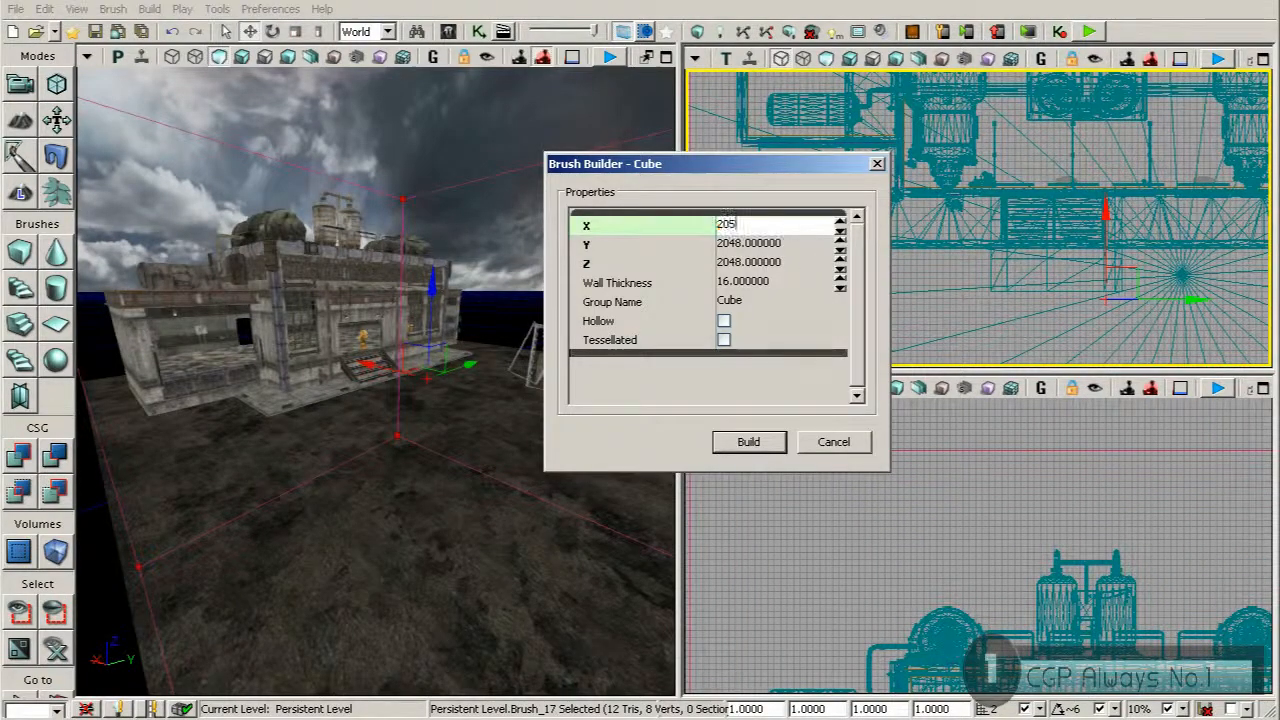
pyautogui.write('0')
pyautogui.press('Return')
pyautogui.click(788, 243)
pyautogui.write('205')
pyautogui.press('Return')
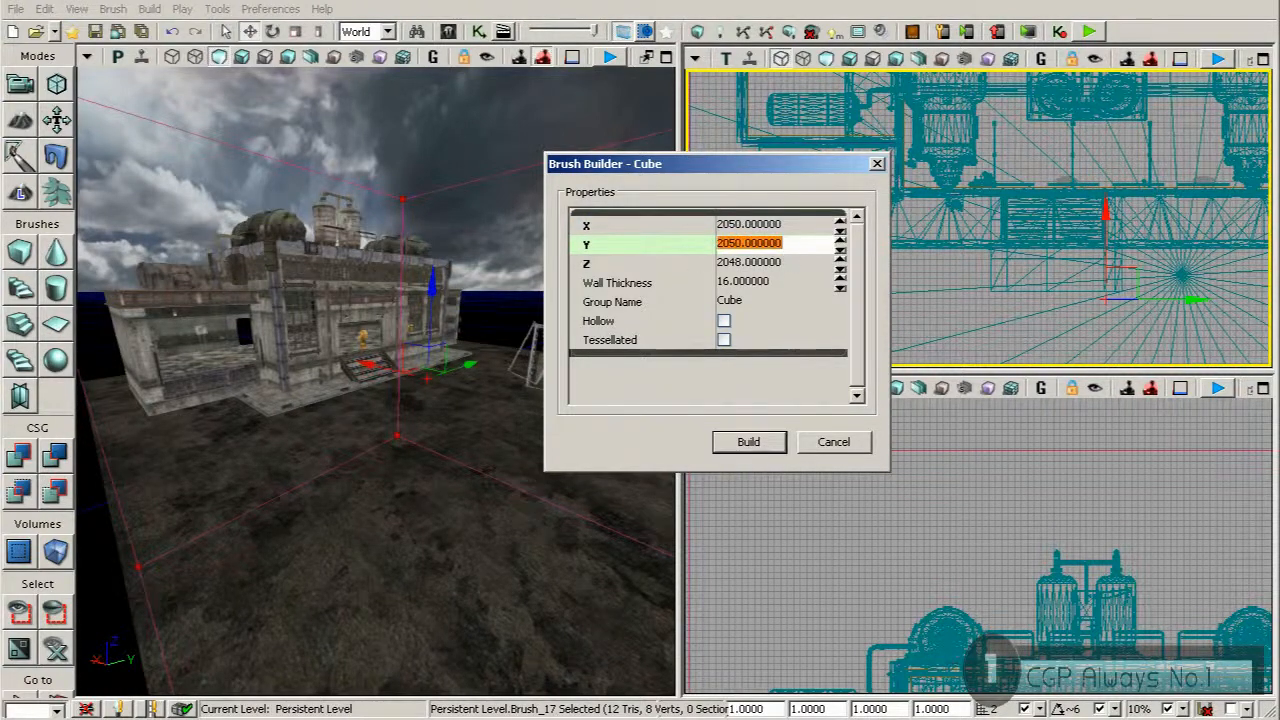
pyautogui.click(877, 163)
# Raise the cube brush in the front view until its base lies just below the ground surface
pyautogui.press('Home')
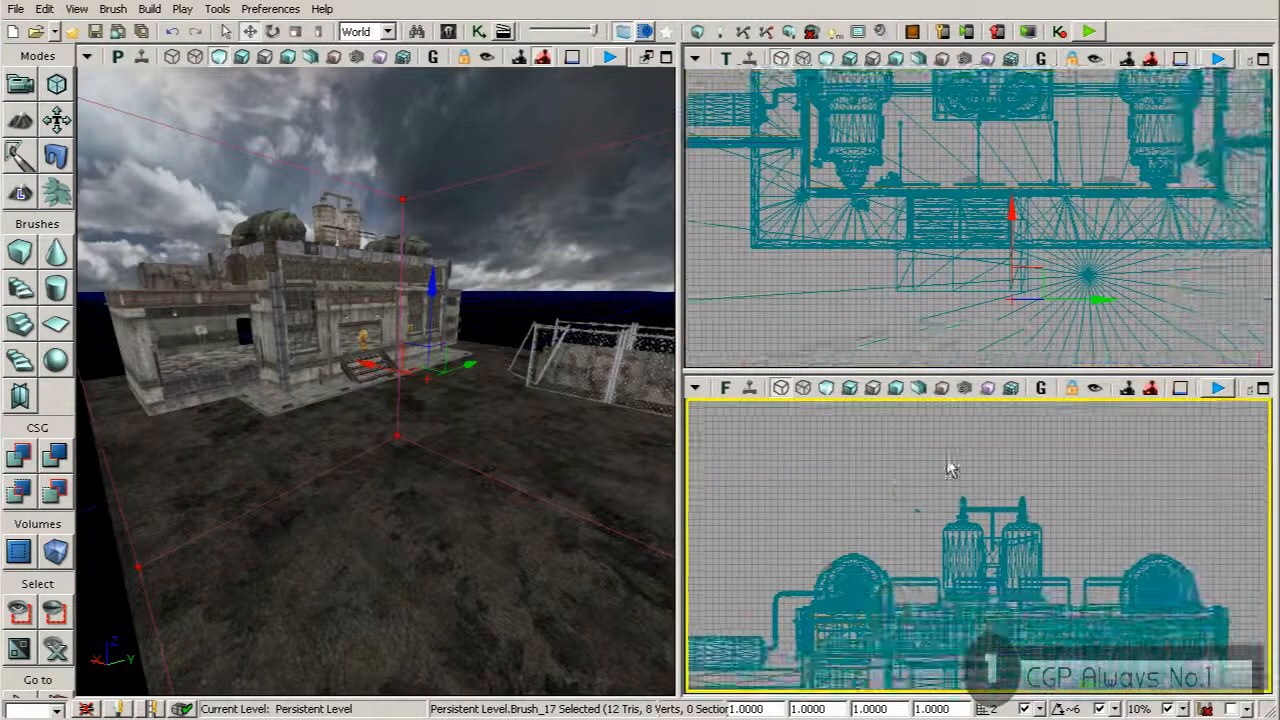
pyautogui.moveTo(882, 509); pyautogui.dragTo(844, 492)
pyautogui.moveTo(901, 641)
pyautogui.mouseDown()
pyautogui.moveTo(877, 466)
pyautogui.moveTo(880, 635)
pyautogui.mouseUp()
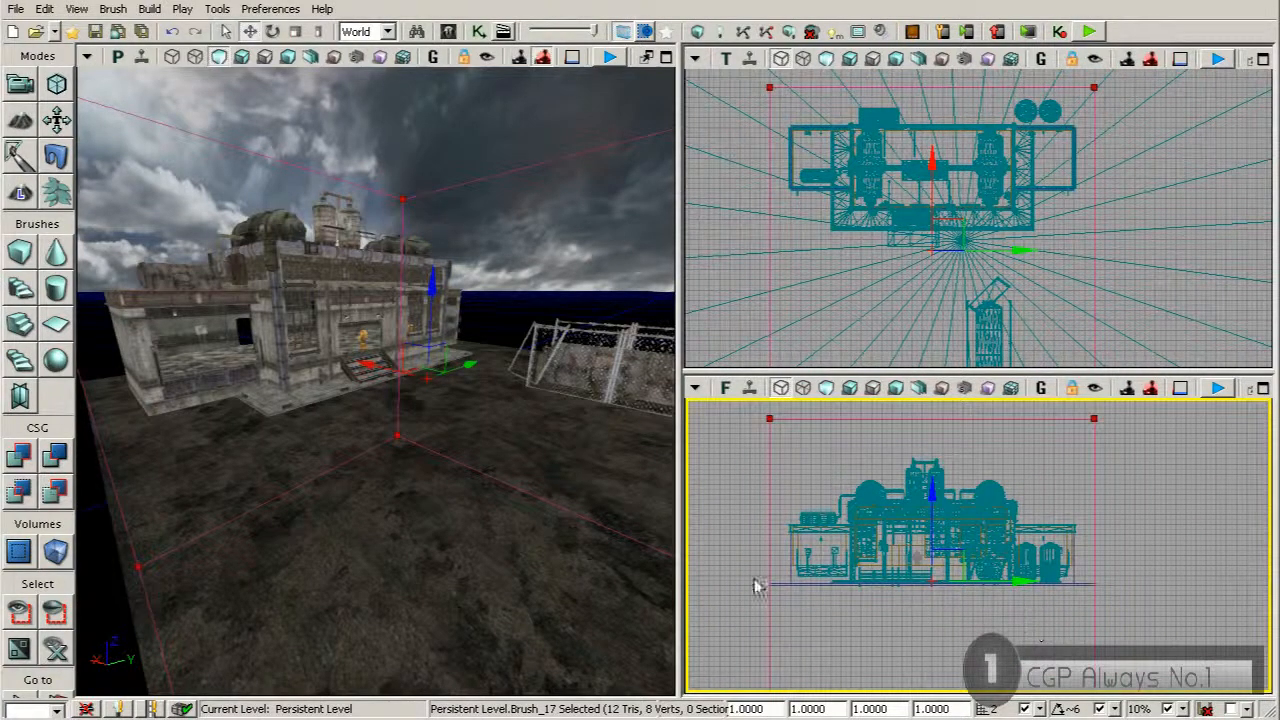
pyautogui.moveTo(933, 485); pyautogui.dragTo(931, 355)
pyautogui.moveTo(897, 447)
pyautogui.mouseDown()
pyautogui.moveTo(886, 557)
pyautogui.moveTo(905, 626)
pyautogui.mouseUp()
# Lower the cube brush's upper vertices in Geometry mode to just above the building's rooftop tanks, and close the geometry tools
pyautogui.click(56, 84)
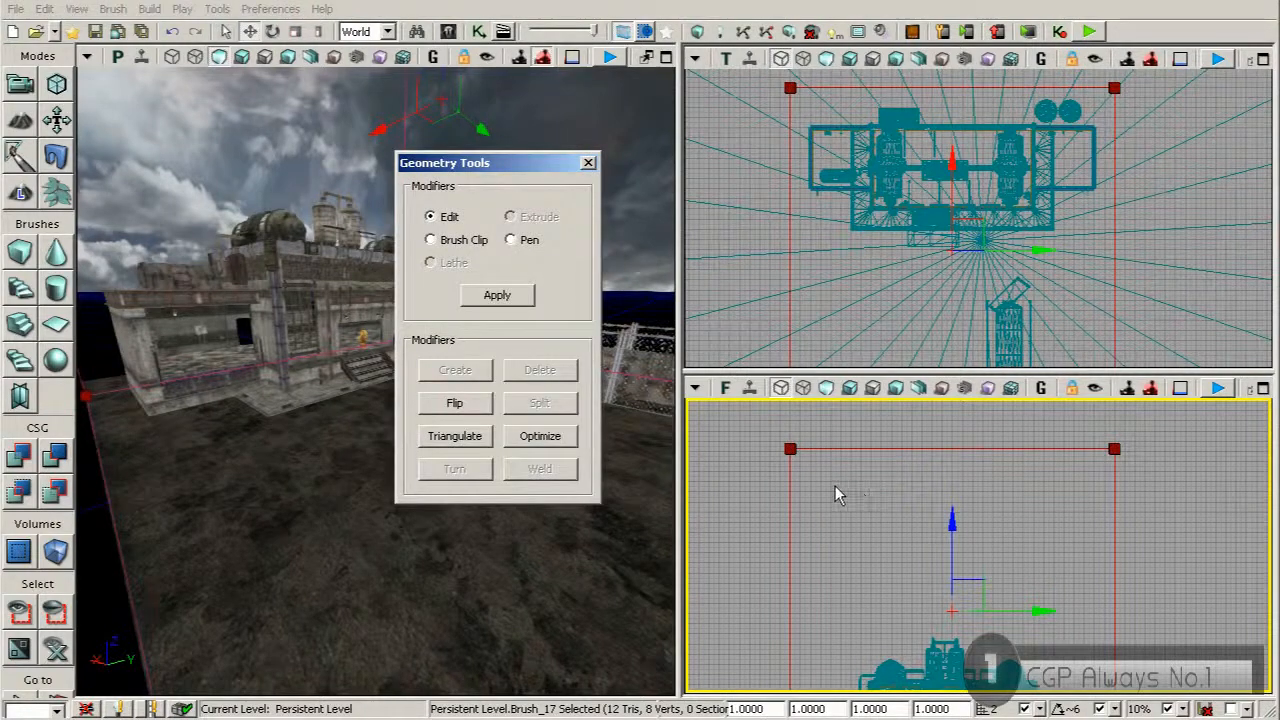
pyautogui.moveTo(759, 430)
pyautogui.keyDown('ctrl'); pyautogui.keyDown('alt'); pyautogui.mouseDown()
pyautogui.moveTo(976, 470)
pyautogui.moveTo(1145, 468)
pyautogui.mouseUp(); pyautogui.keyUp('alt'); pyautogui.keyUp('ctrl')
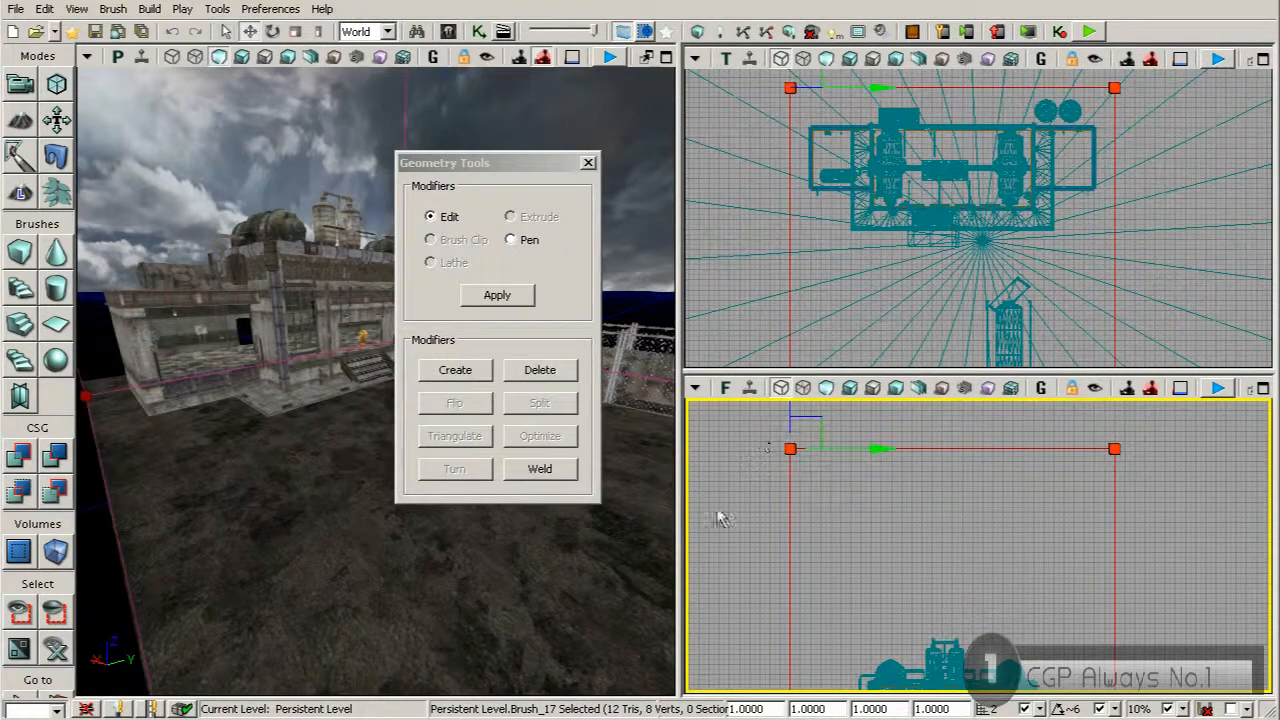
pyautogui.moveTo(786, 409); pyautogui.dragTo(794, 434)
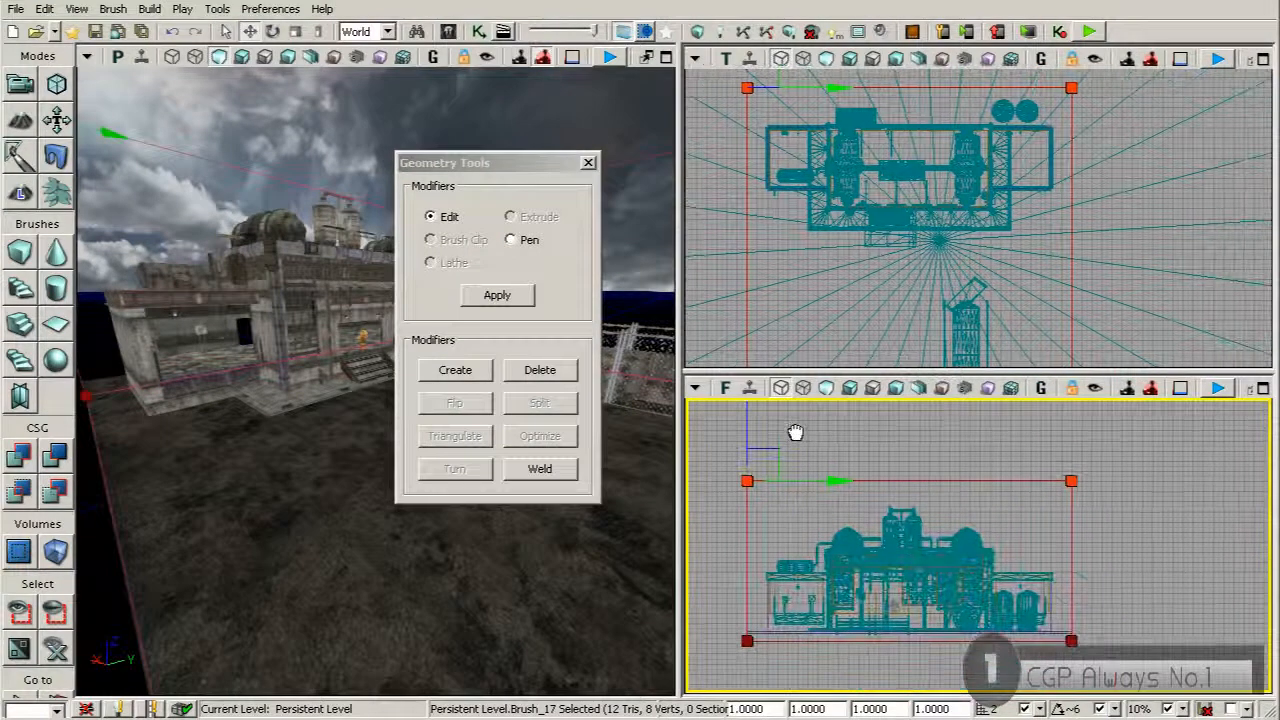
pyautogui.click(588, 162)
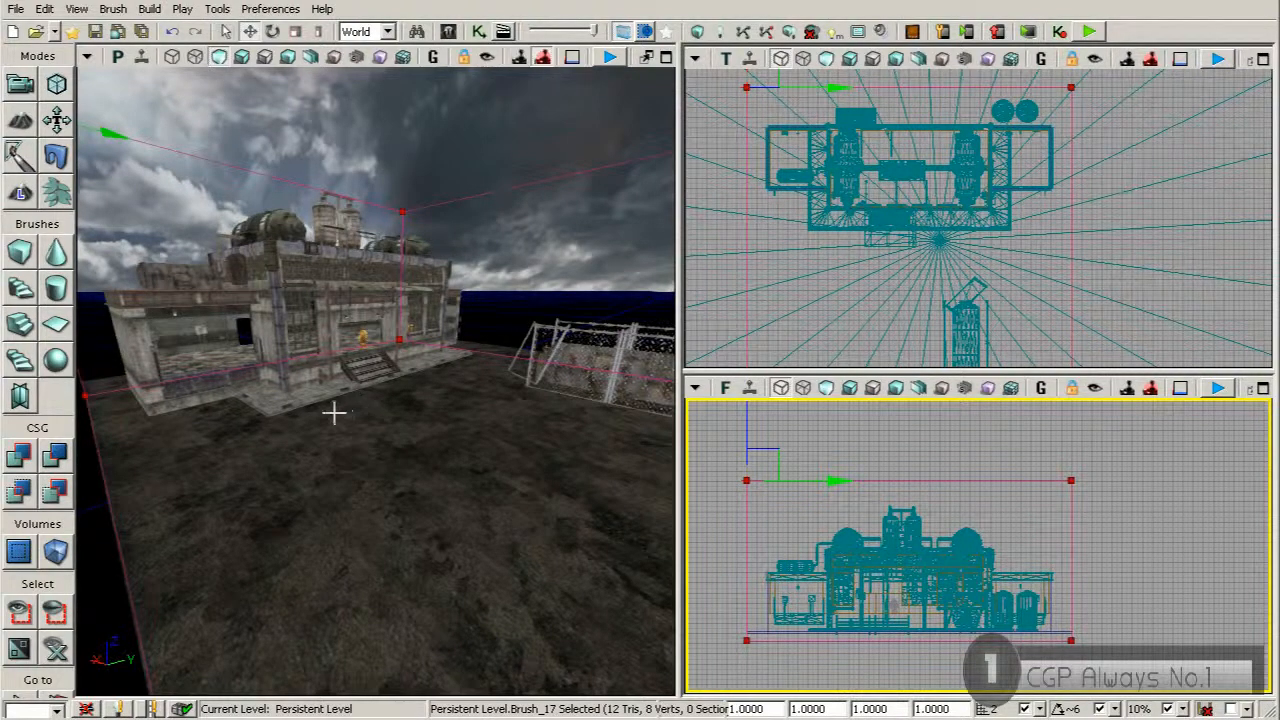
# Add a LightmassImportanceVolume from the cube brush and hide the builder brush
pyautogui.rightClick(57, 556)
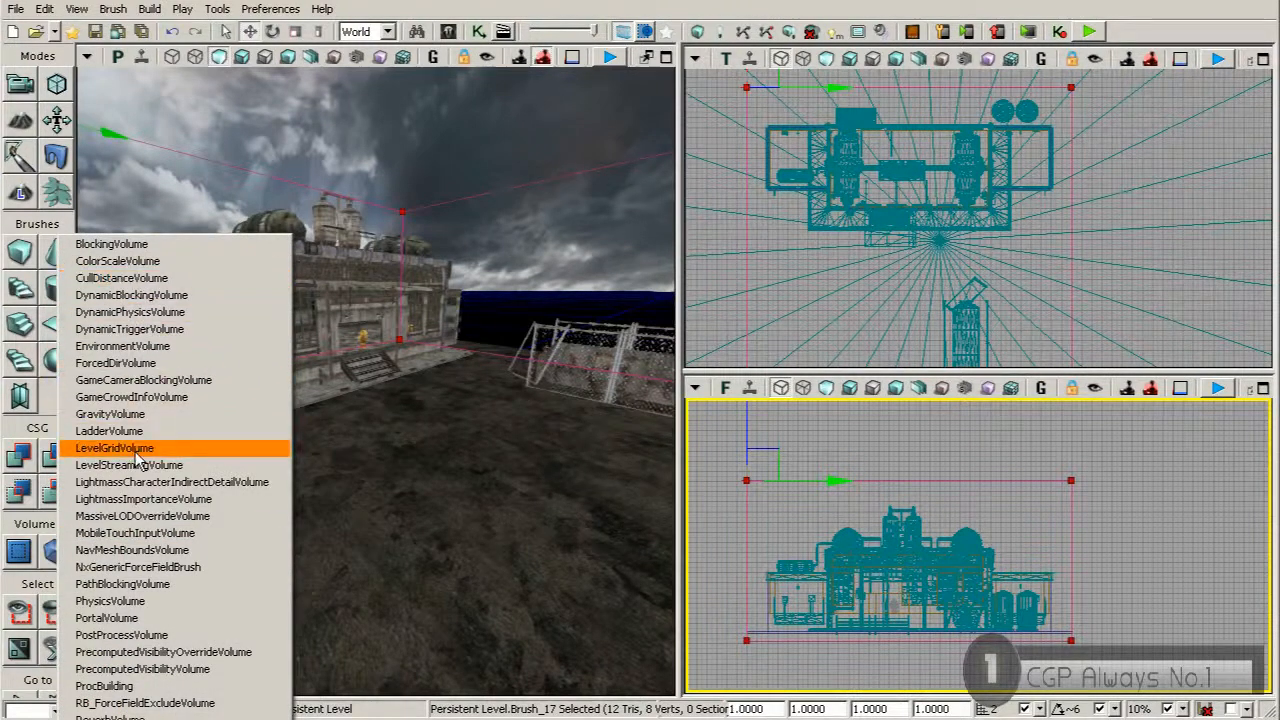
pyautogui.click(157, 499)
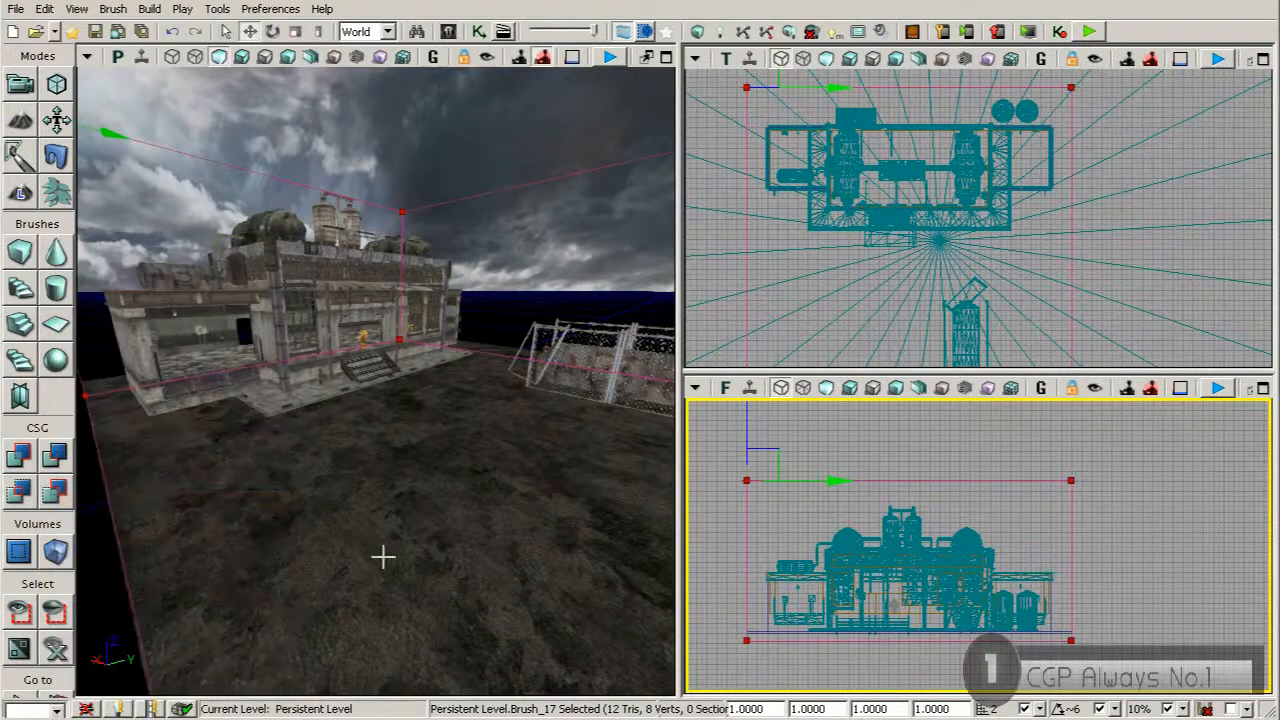
pyautogui.press('b')
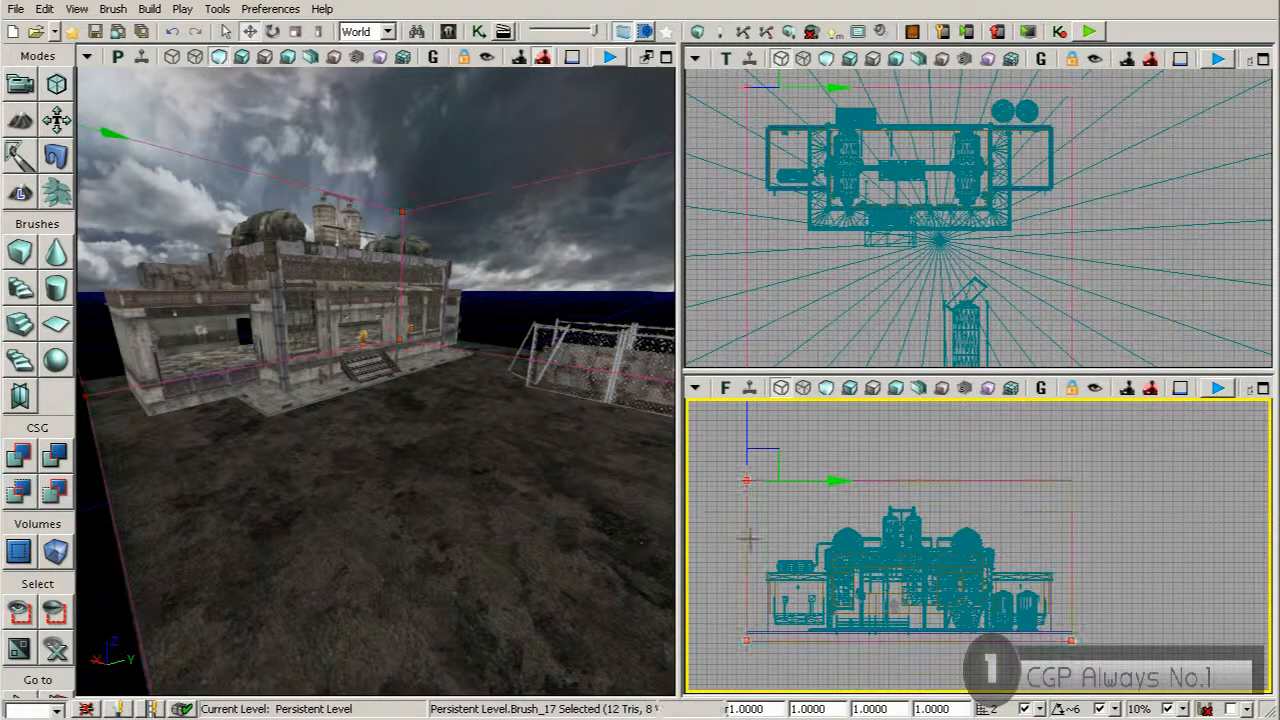
# Select the LightmassImportanceVolume and move its +Y side vertices outward past the ground's edge in Geometry mode
pyautogui.click(419, 206)
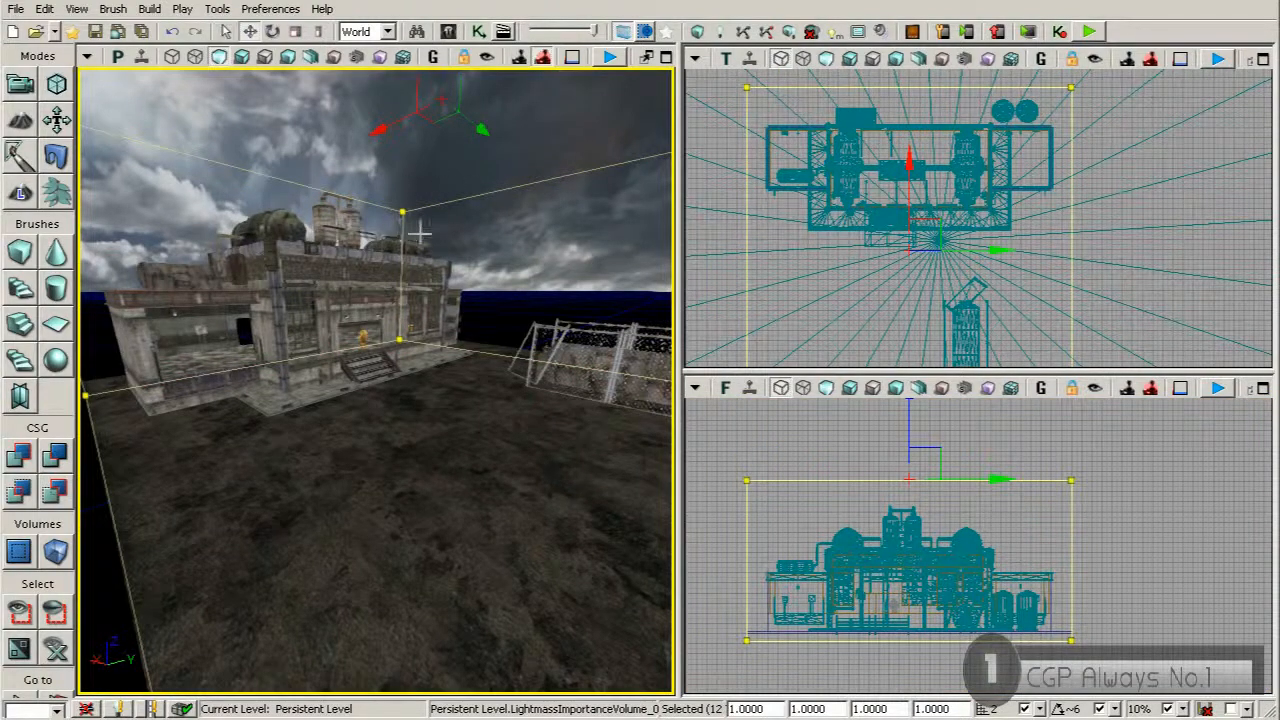
pyautogui.moveTo(388, 361); pyautogui.dragTo(441, 403, button='right')
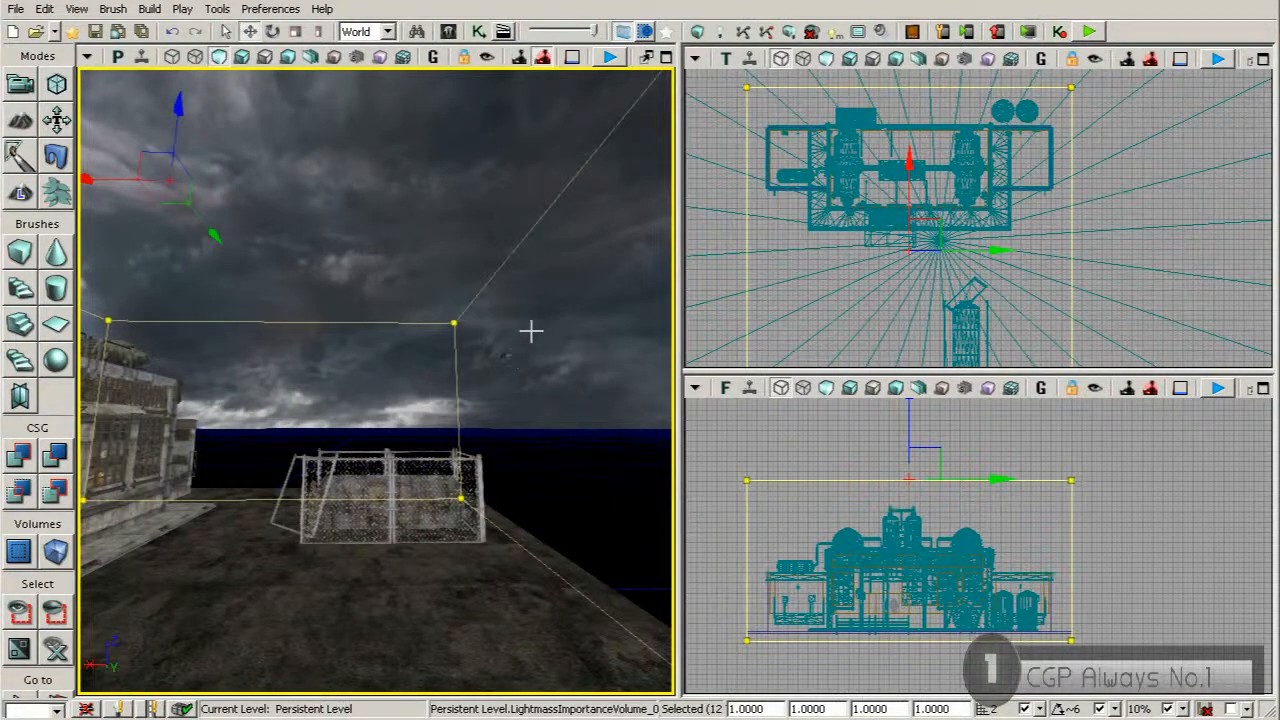
pyautogui.click(57, 88)
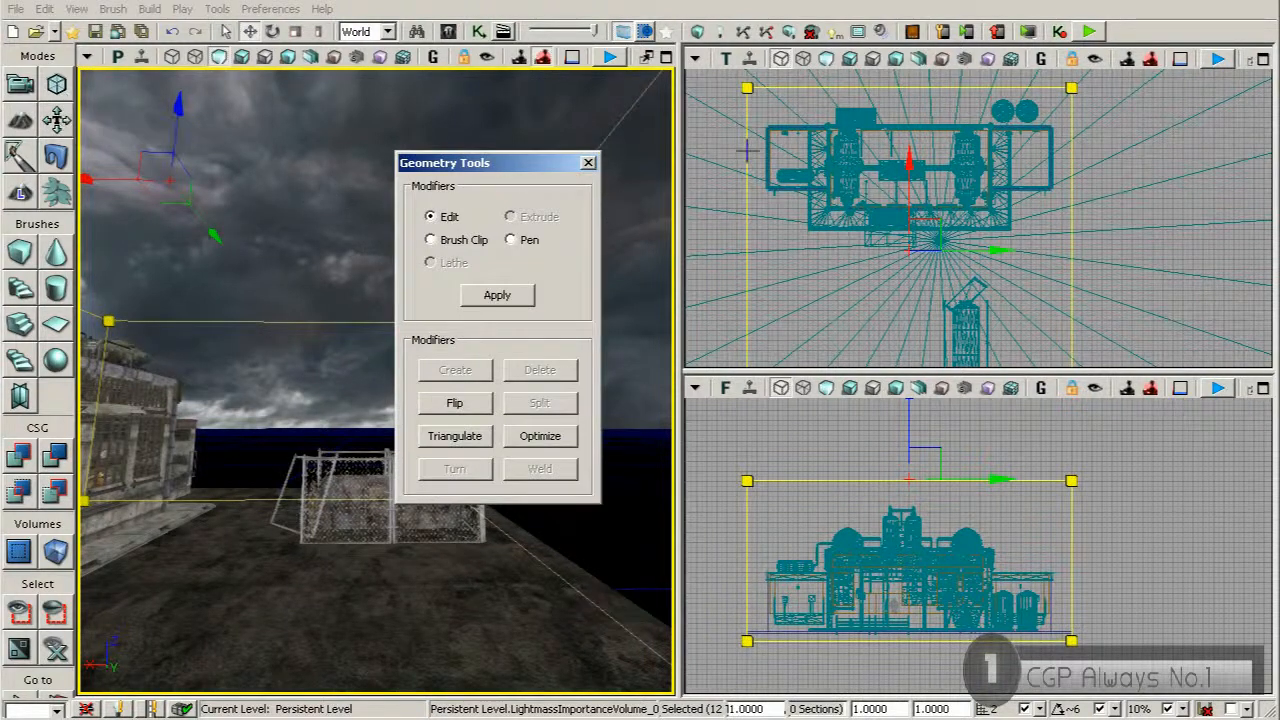
pyautogui.click(746, 88)
pyautogui.moveTo(736, 241); pyautogui.dragTo(747, 141, button='right')
pyautogui.keyDown('ctrl'); pyautogui.click(757, 315); pyautogui.keyUp('ctrl')
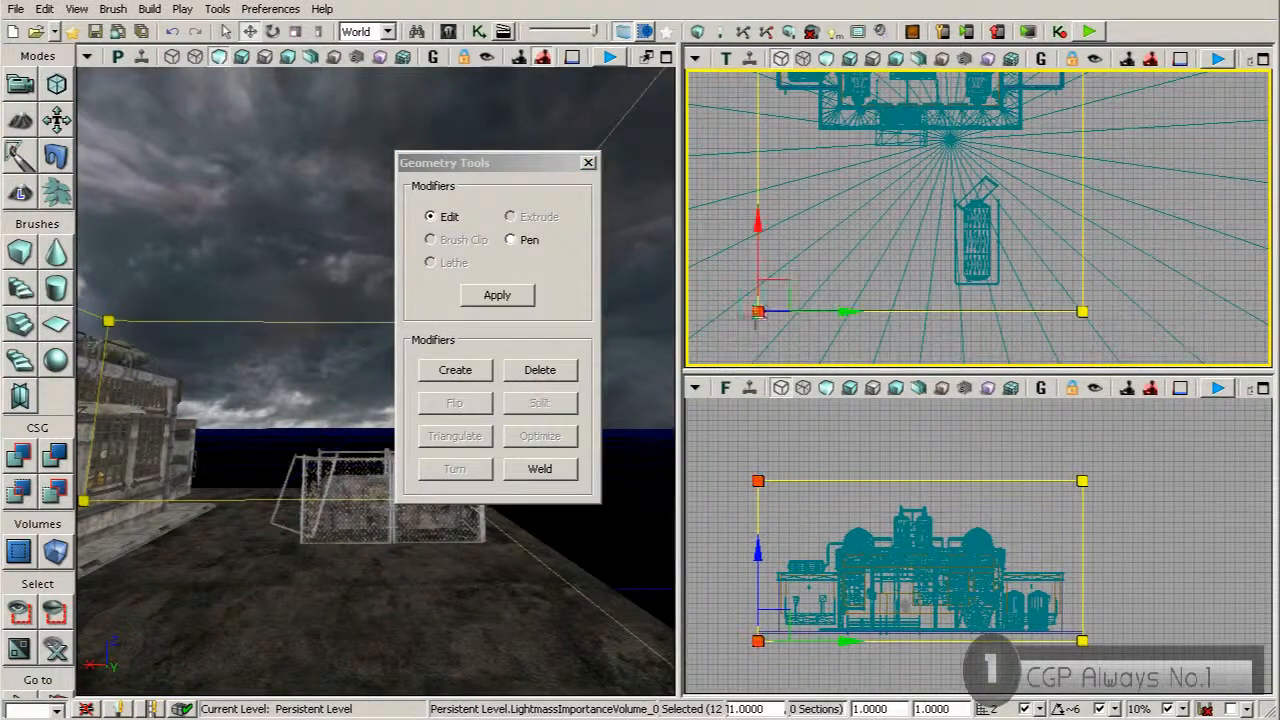
pyautogui.keyDown('ctrl'); pyautogui.click(1083, 313); pyautogui.keyUp('ctrl')
pyautogui.moveTo(1067, 76); pyautogui.dragTo(1041, 184, button='right')
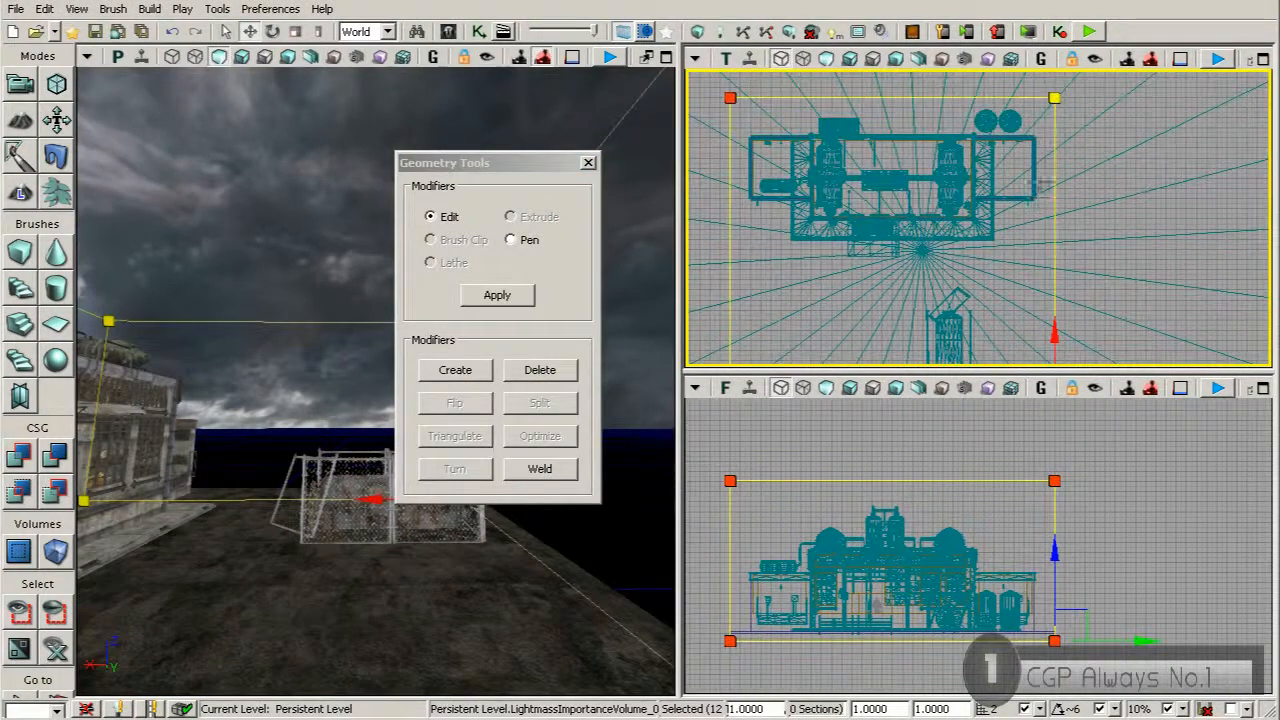
pyautogui.click(1054, 99)
pyautogui.moveTo(1057, 267); pyautogui.dragTo(1037, 156, button='right')
pyautogui.click(1037, 316)
pyautogui.moveTo(1036, 314); pyautogui.dragTo(1015, 287, button='right')
pyautogui.moveTo(1029, 300); pyautogui.dragTo(1051, 297)
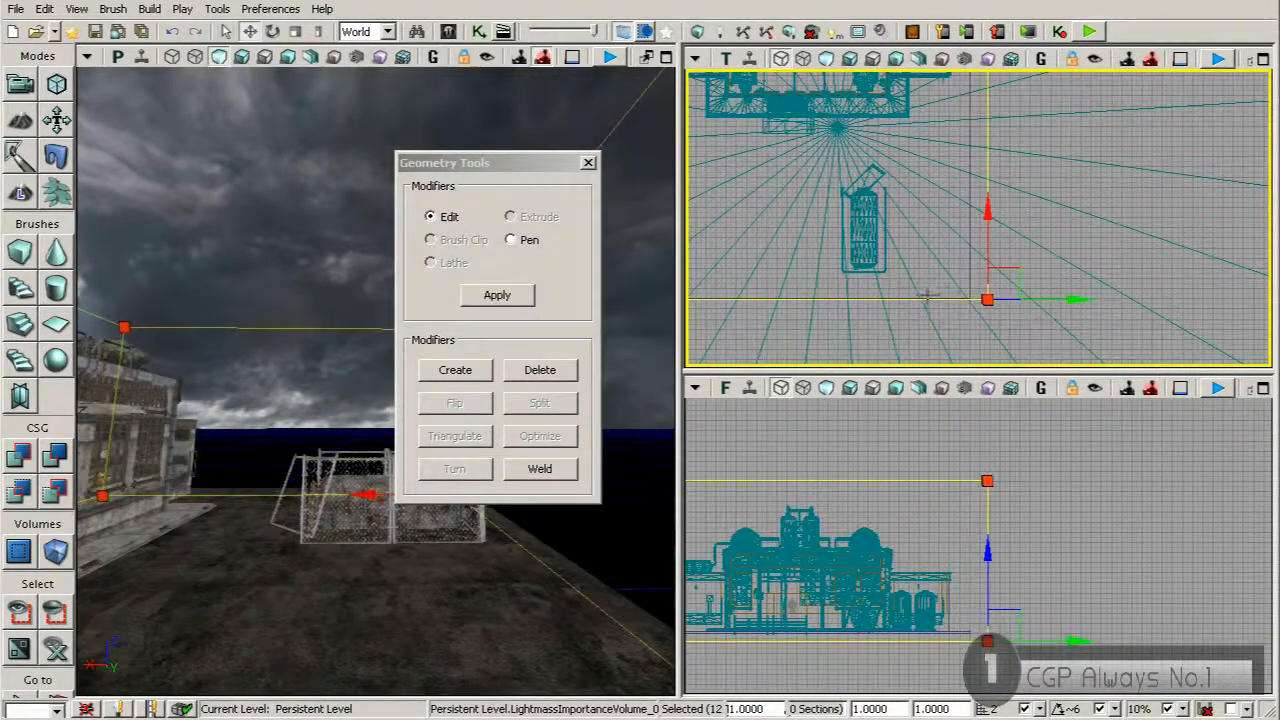
# Move the volume's -X side vertices outward past the ground's edge in the top view and clear the selection
pyautogui.moveTo(925, 300); pyautogui.dragTo(1100, 297, button='right')
pyautogui.click(821, 295)
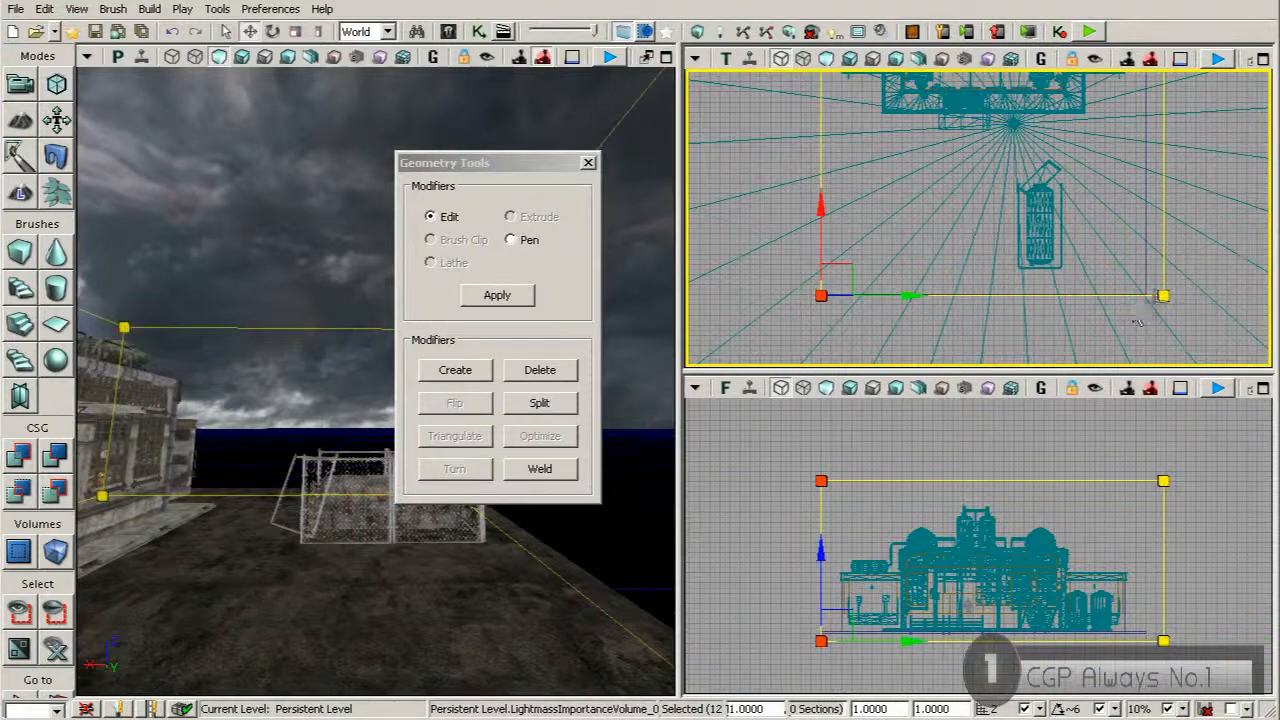
pyautogui.keyDown('ctrl'); pyautogui.click(1164, 296); pyautogui.keyUp('ctrl')
pyautogui.moveTo(1163, 234); pyautogui.dragTo(1164, 263)
pyautogui.click(882, 202)
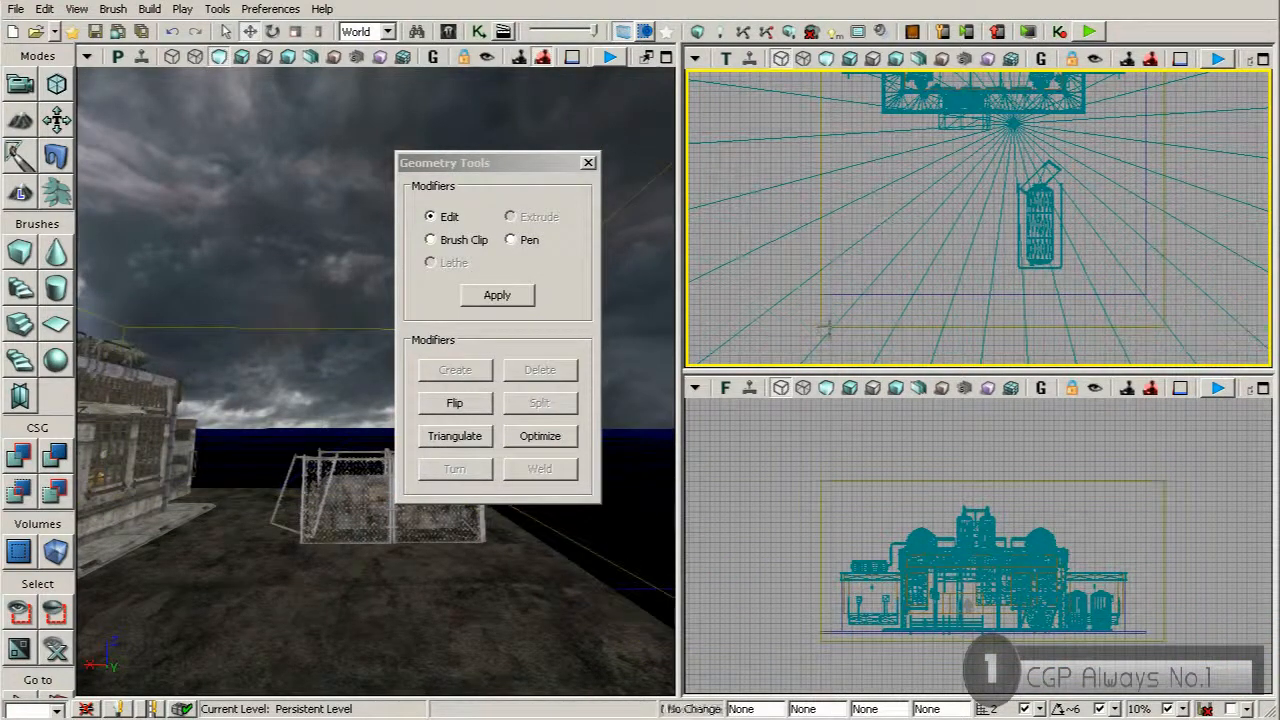
# Move the volume's -Y side vertices outward past the ground's edge in the top view
pyautogui.click(823, 327)
pyautogui.click(821, 326)
pyautogui.moveTo(841, 161); pyautogui.dragTo(850, 288, button='right')
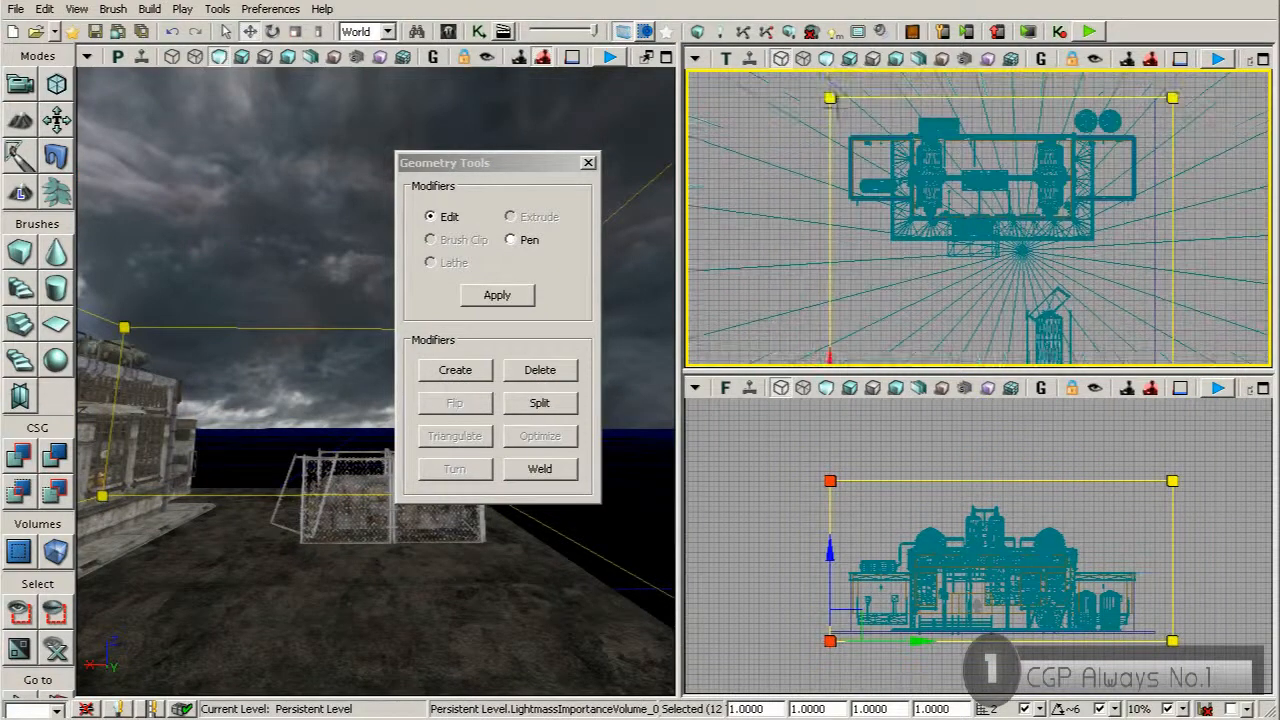
pyautogui.click(830, 98)
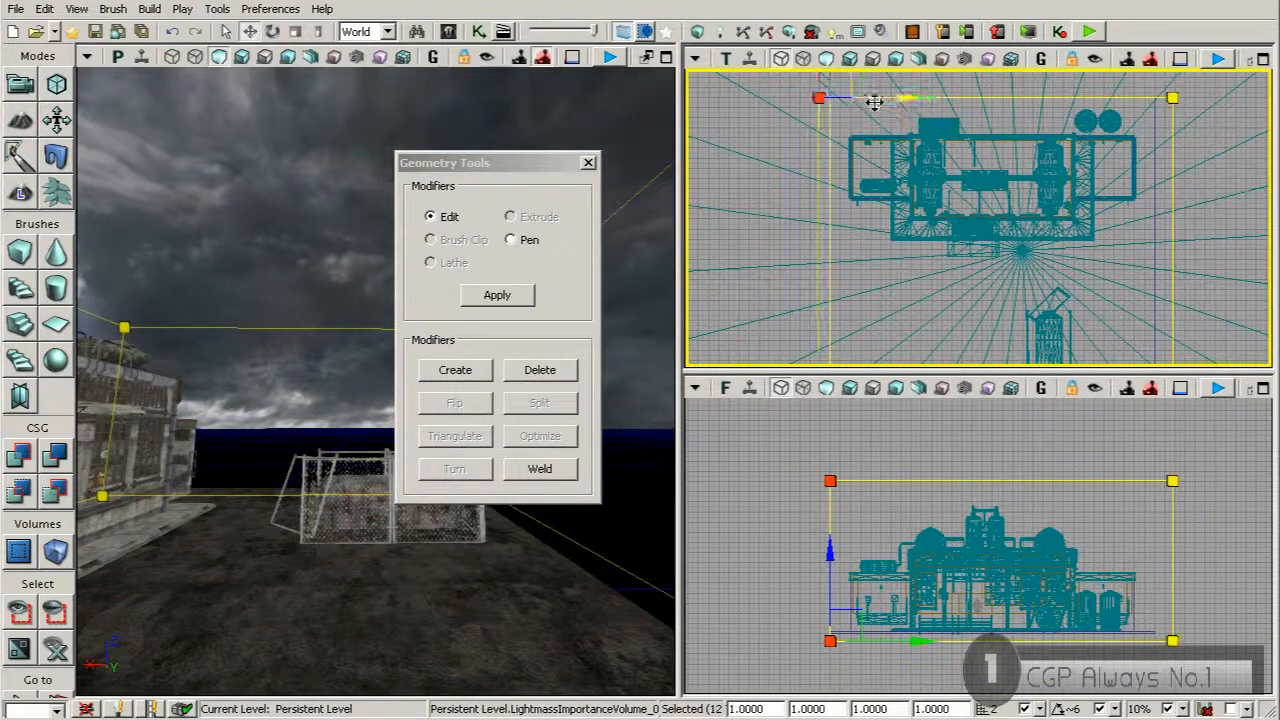
pyautogui.moveTo(882, 101); pyautogui.dragTo(851, 101)
# Move the volume's +X side vertices outward past the ground's edge behind the building, and close the geometry tools
pyautogui.moveTo(828, 118); pyautogui.dragTo(822, 160, button='right')
pyautogui.click(796, 140)
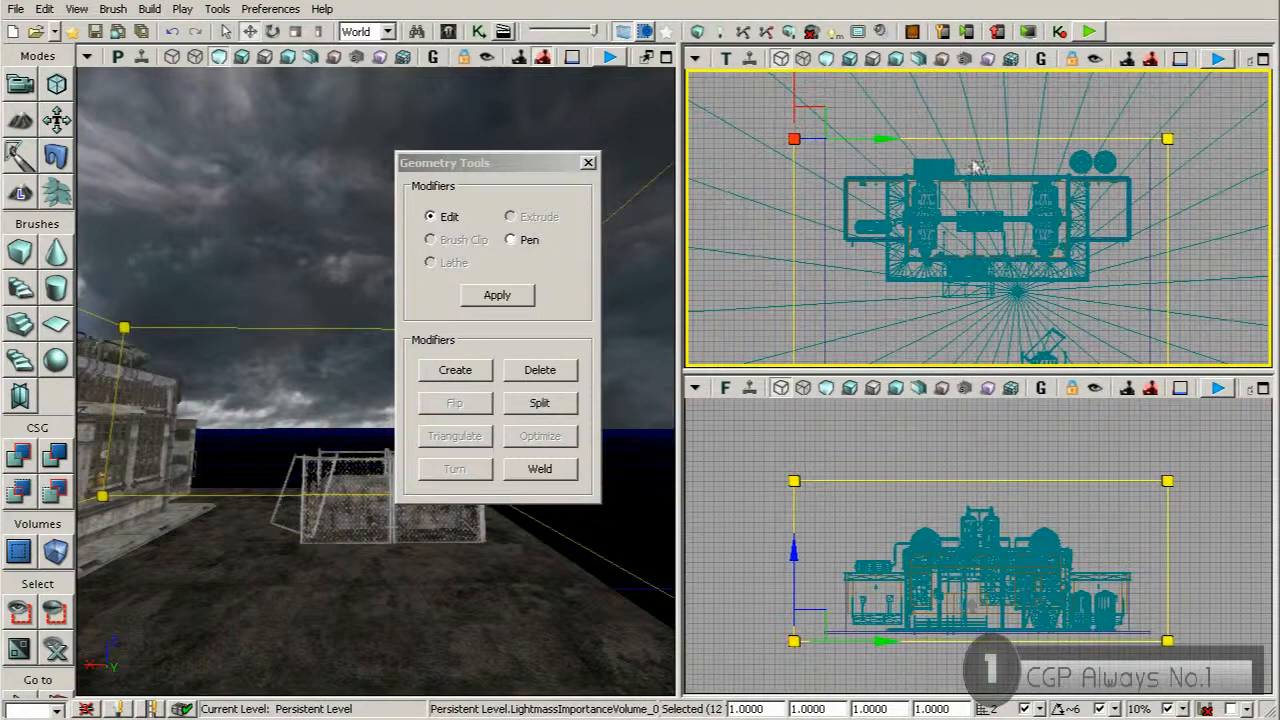
pyautogui.keyDown('ctrl'); pyautogui.click(1171, 146); pyautogui.keyUp('ctrl')
pyautogui.moveTo(1041, 145); pyautogui.dragTo(1034, 183, button='right')
pyautogui.moveTo(1160, 128); pyautogui.dragTo(1157, 102)
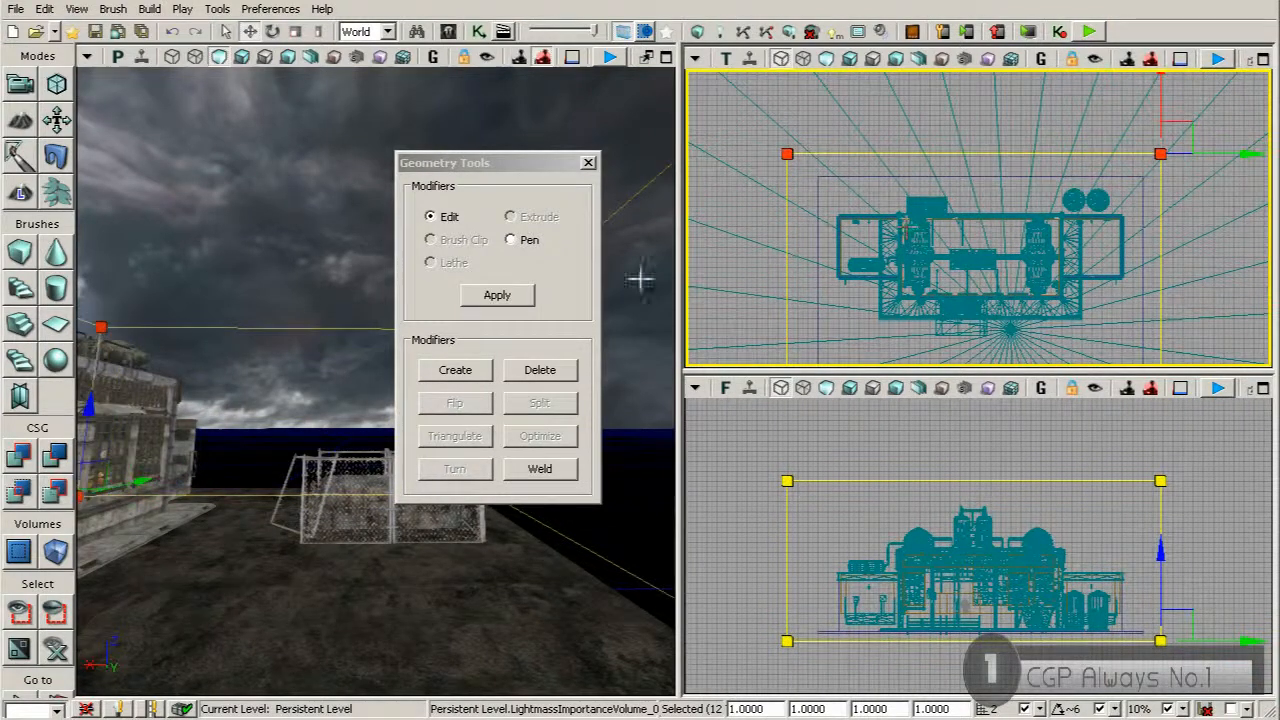
pyautogui.click(588, 163)
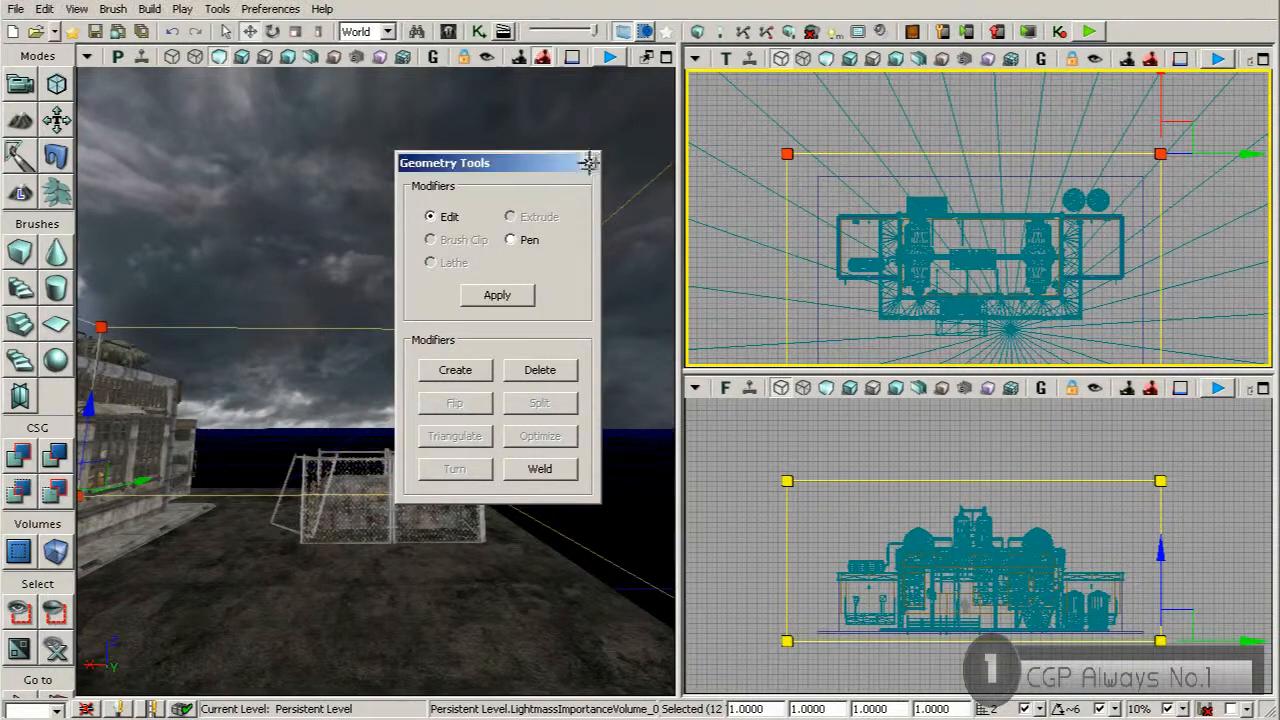
# Add a DominantDirectionalLight on the ground in front of the building and raise it to about roof height
pyautogui.moveTo(535, 380); pyautogui.dragTo(503, 320)
pyautogui.moveTo(462, 368)
pyautogui.mouseDown(button='right')
pyautogui.moveTo(463, 423)
pyautogui.moveTo(462, 368)
pyautogui.mouseUp(button='right')
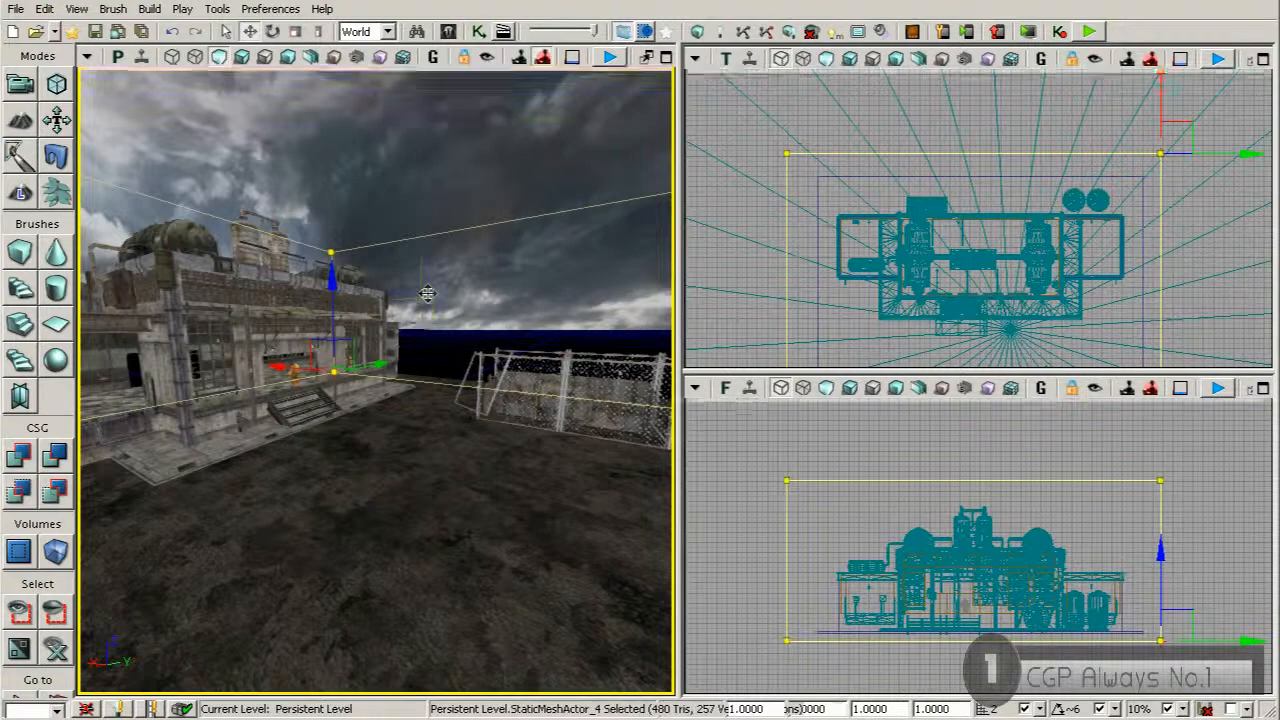
pyautogui.click(470, 425)
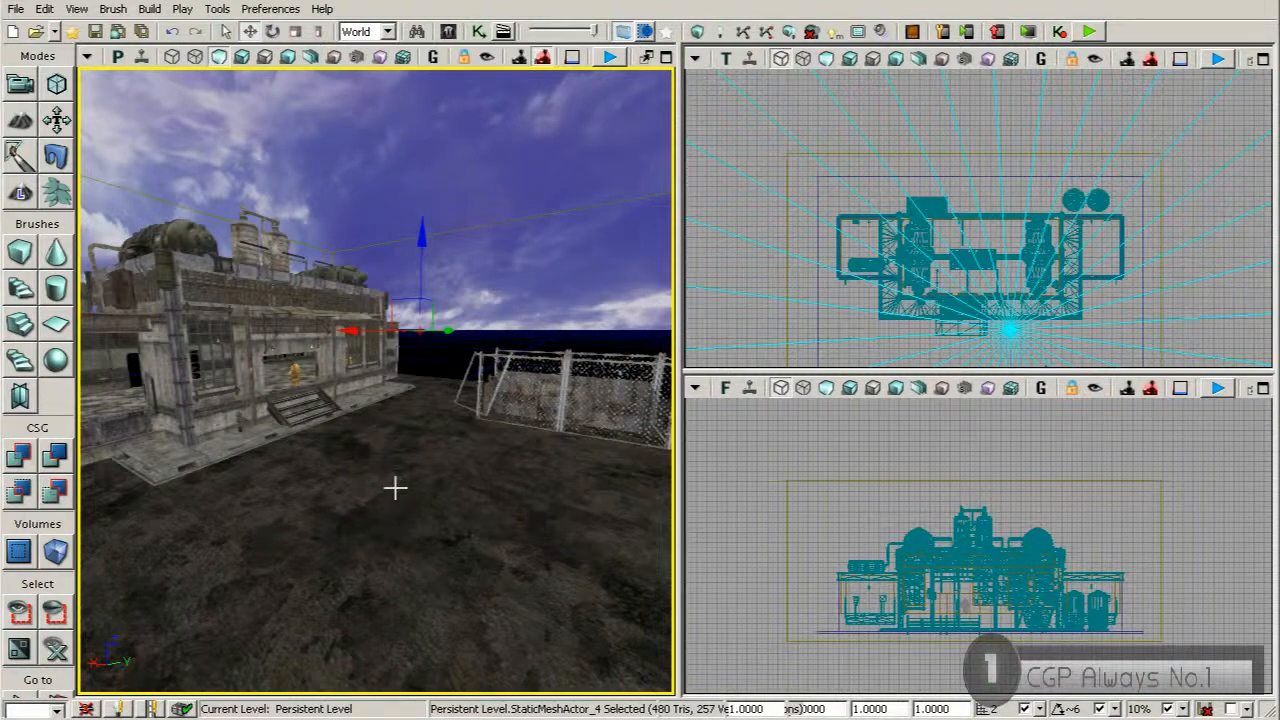
pyautogui.rightClick(368, 535)
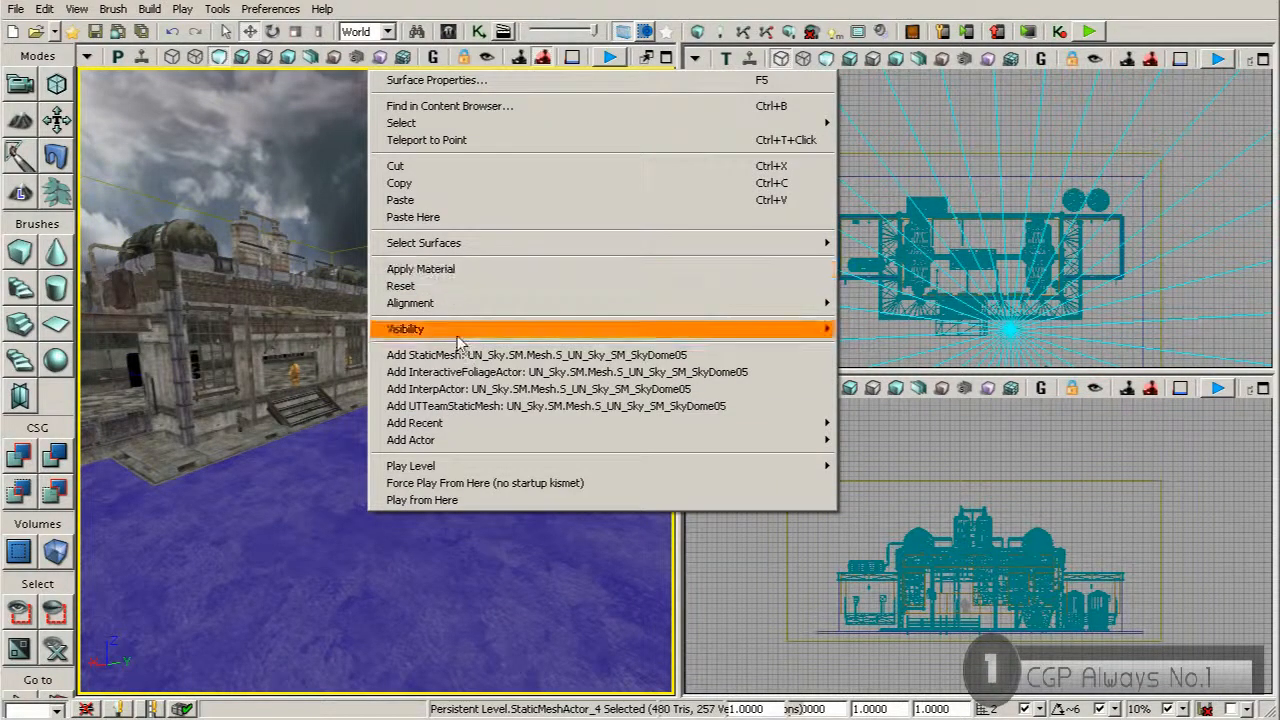
pyautogui.moveTo(467, 437)
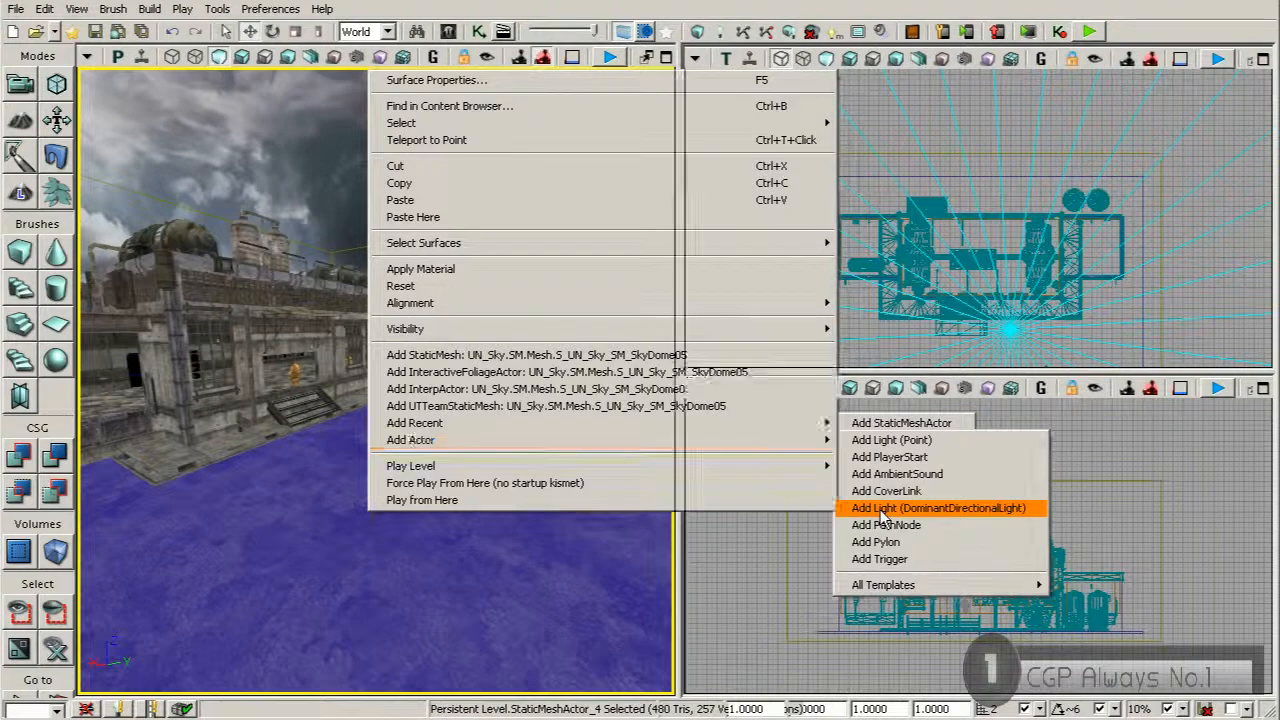
pyautogui.click(882, 508)
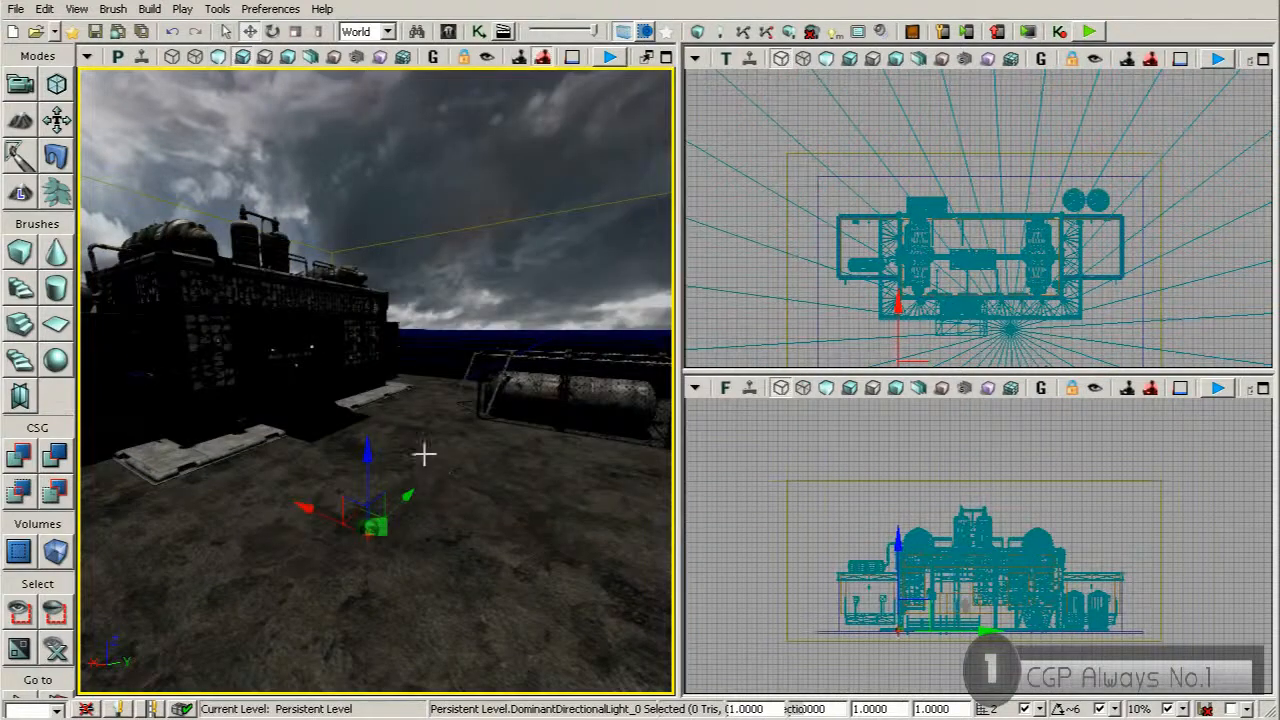
pyautogui.moveTo(424, 455); pyautogui.dragTo(410, 100)
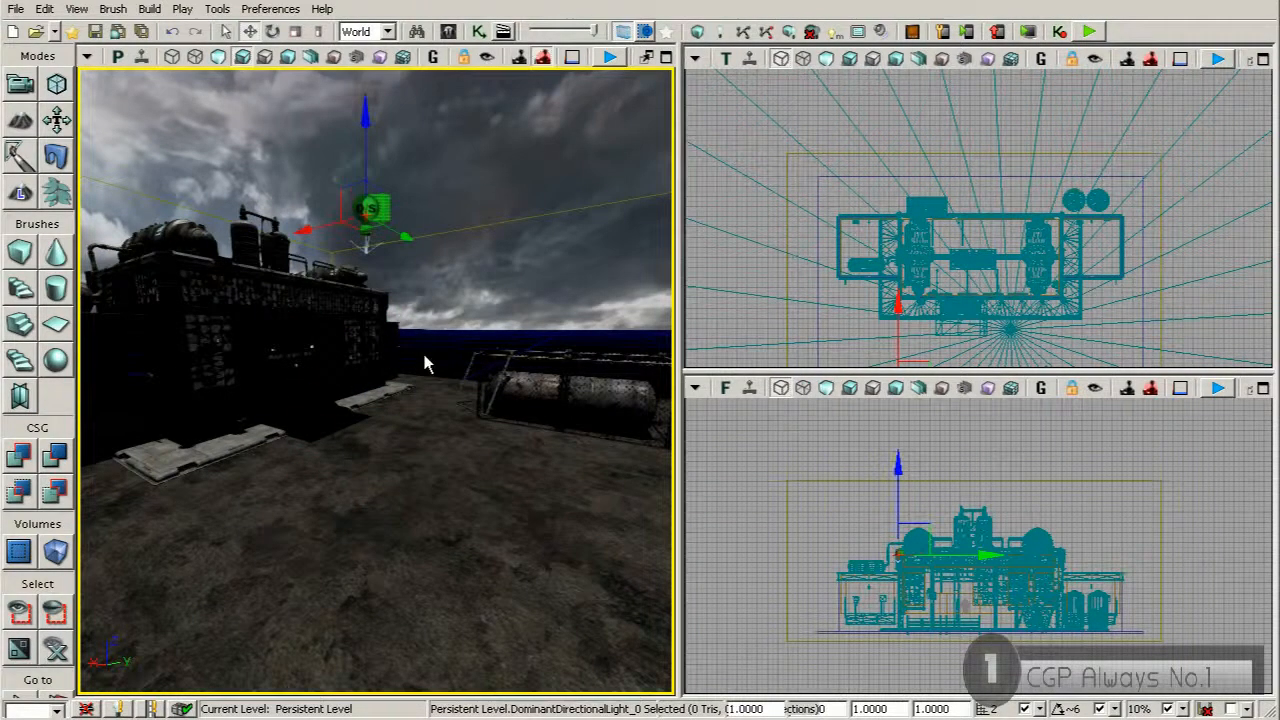
# Move the sky dome's pivot to the dome's centre and rotate the dome about the vertical axis in the top view
pyautogui.moveTo(428, 384); pyautogui.dragTo(470, 368, button='right')
pyautogui.moveTo(391, 394); pyautogui.dragTo(345, 325, button='right')
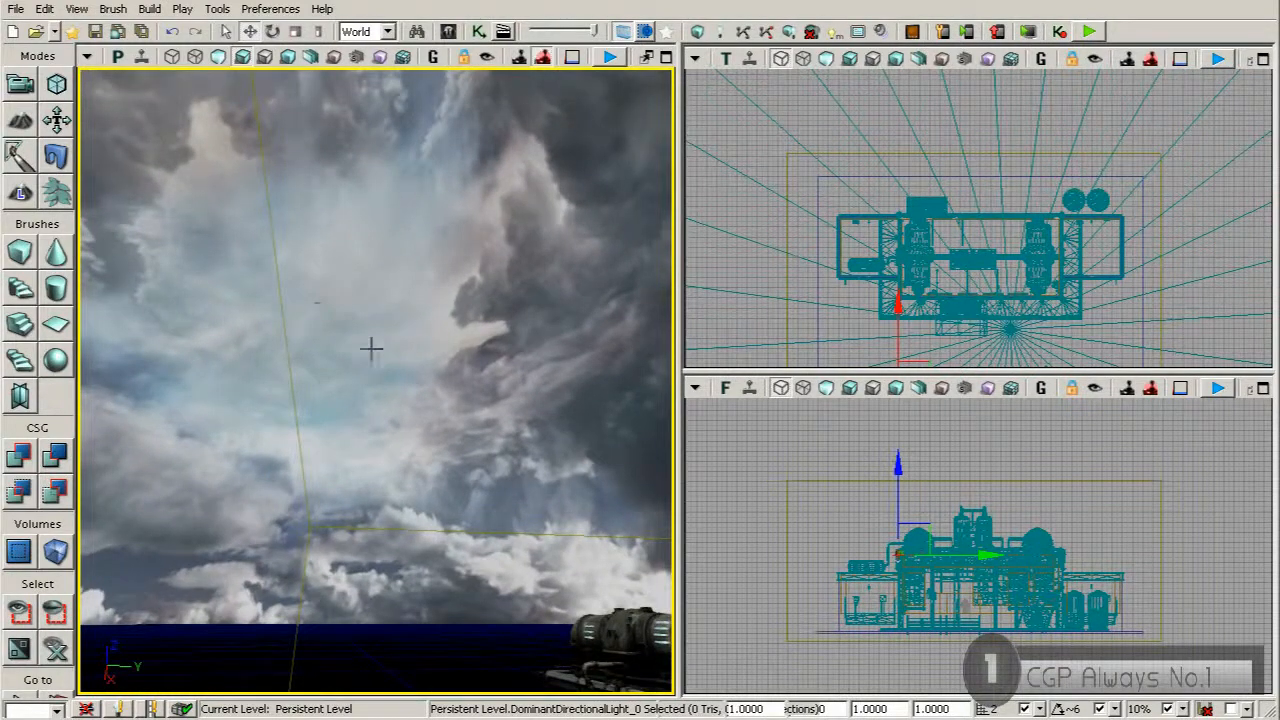
pyautogui.click(396, 357)
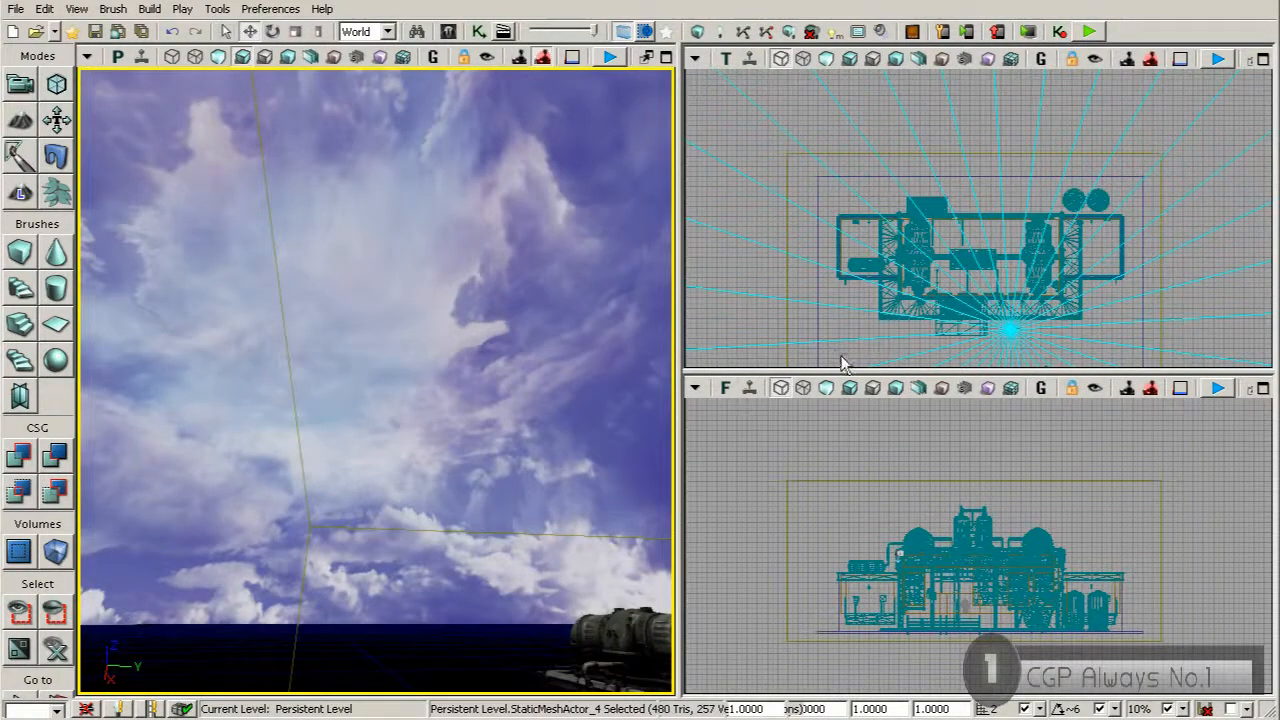
pyautogui.scroll(-5, 851, 277)
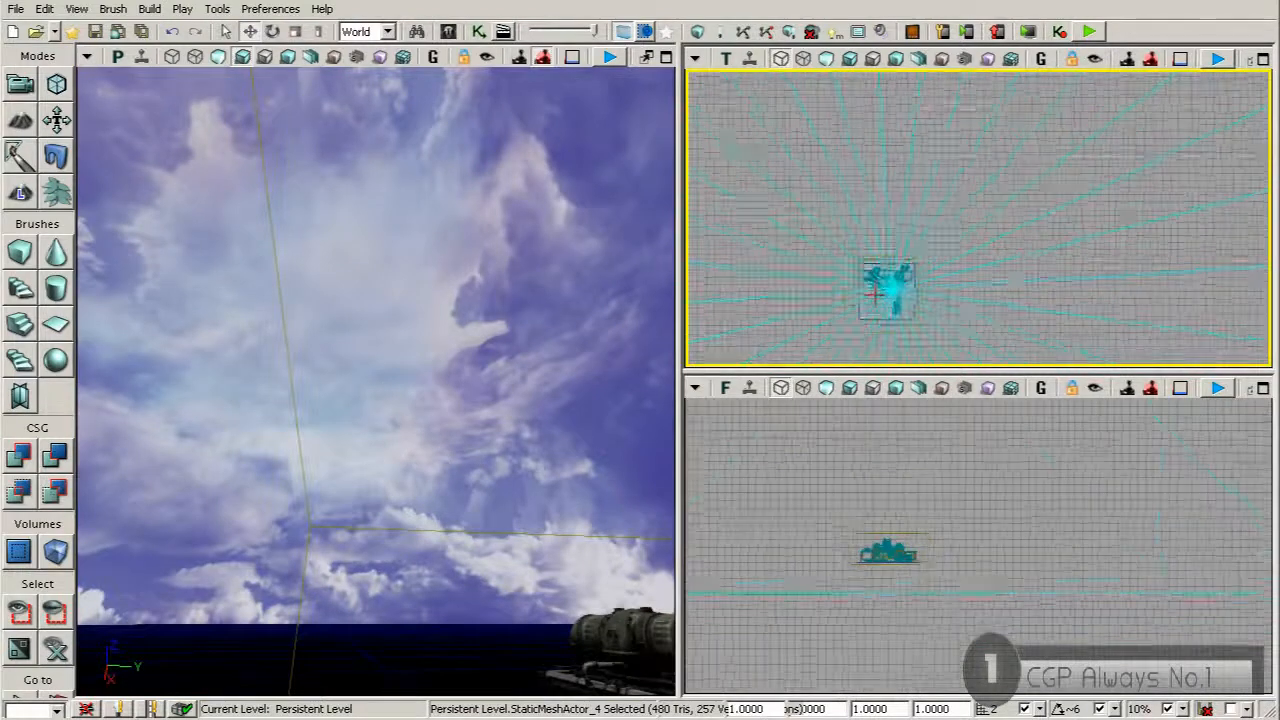
pyautogui.scroll(-2, 900, 300)
pyautogui.moveTo(777, 277); pyautogui.dragTo(837, 130)
pyautogui.scroll(-4, 906, 260)
pyautogui.moveTo(998, 245); pyautogui.dragTo(1053, 213)
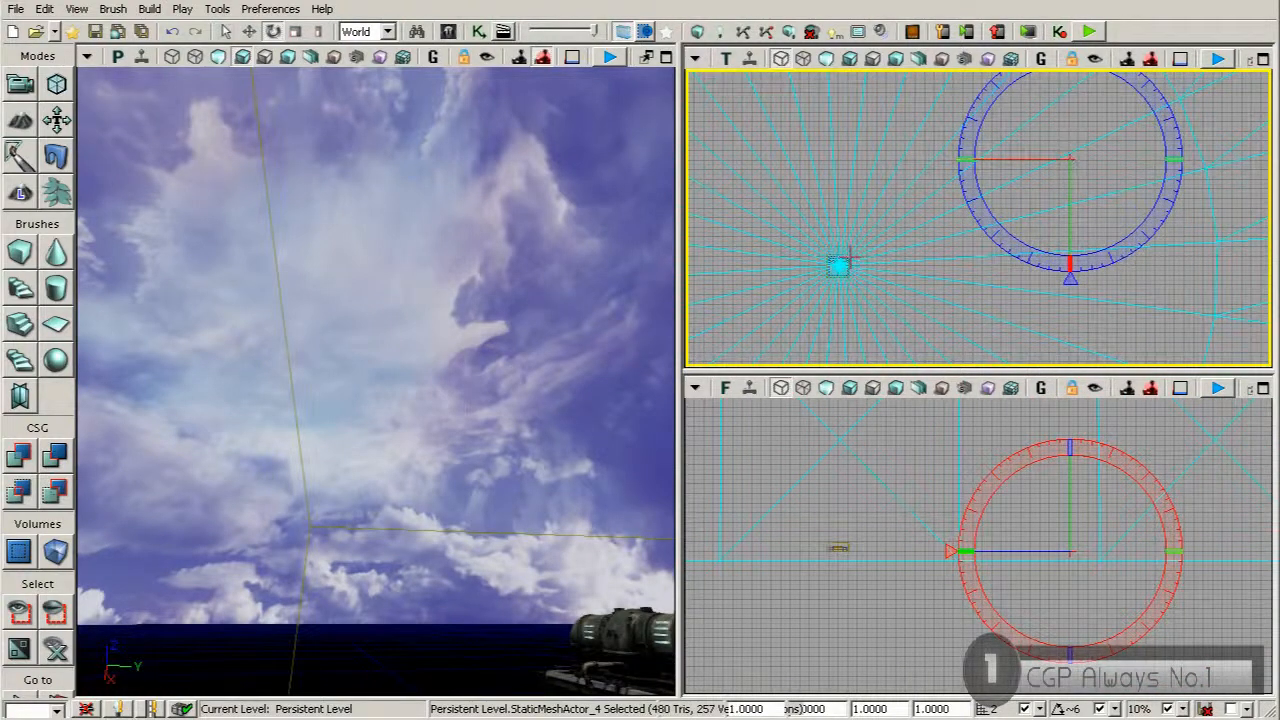
pyautogui.moveTo(860, 268); pyautogui.dragTo(912, 243)
pyautogui.scroll(2, 910, 242)
pyautogui.scroll(-6, 912, 245)
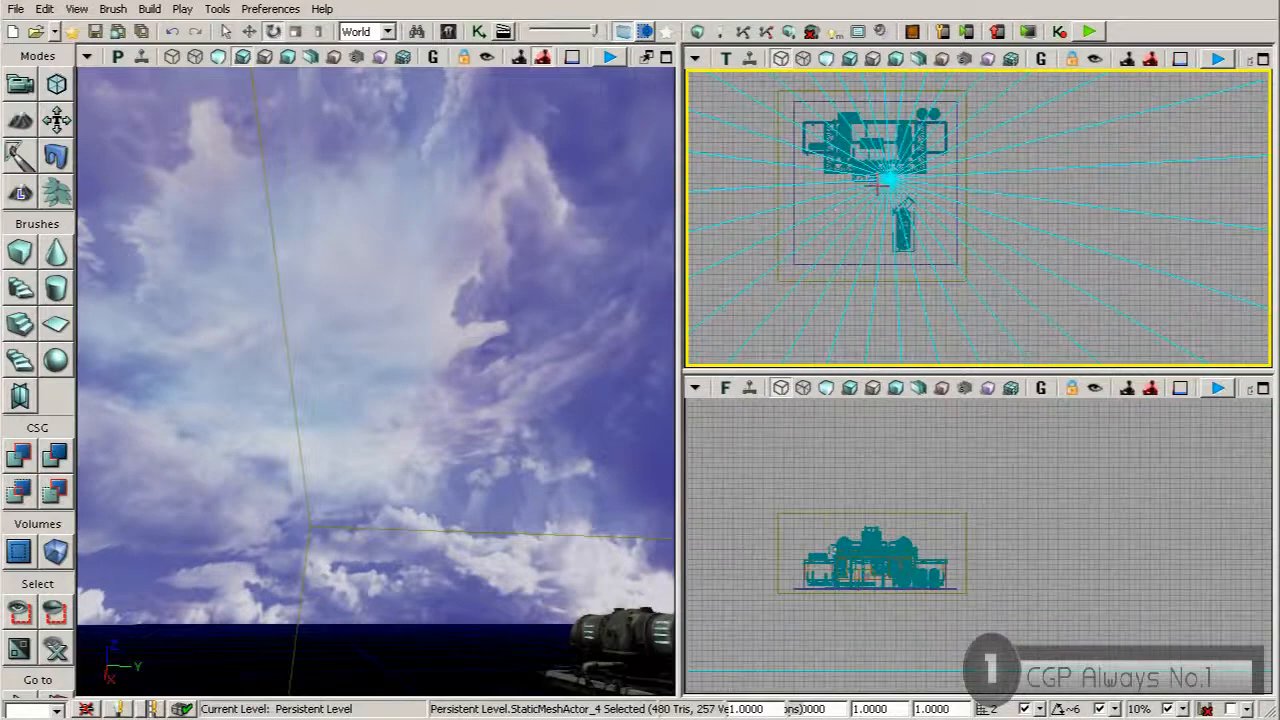
pyautogui.rightClick(891, 158)
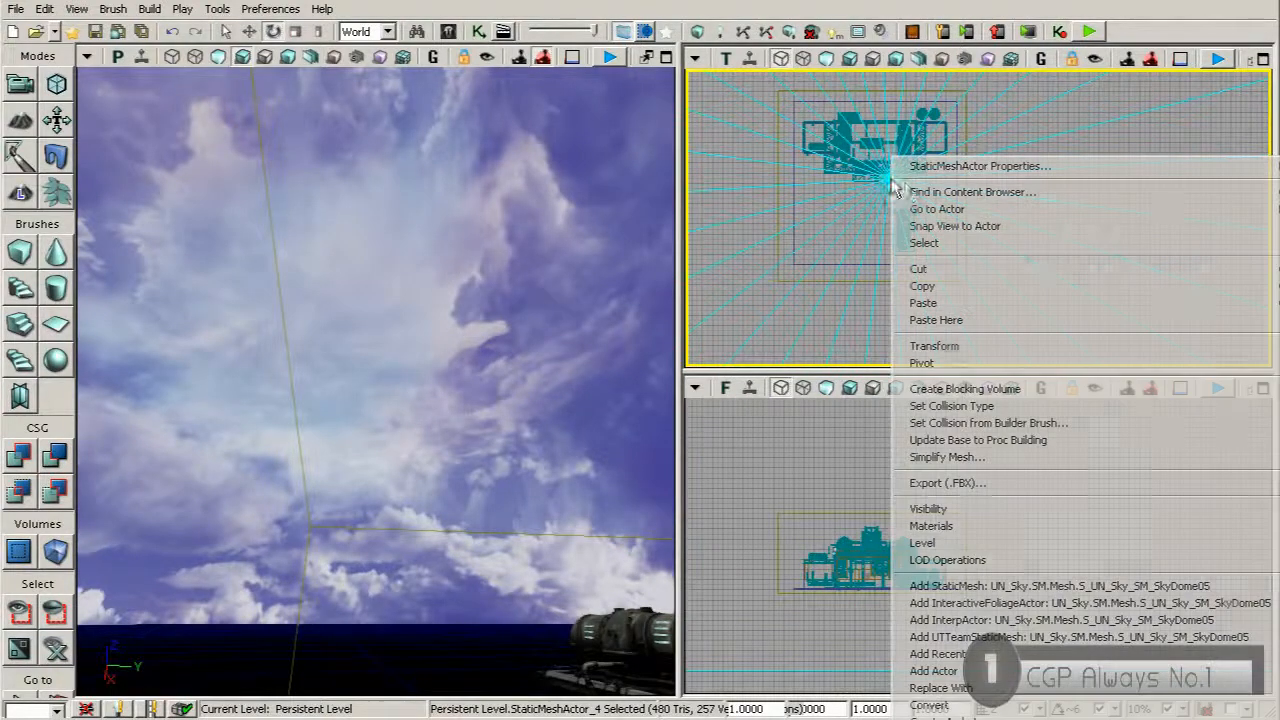
pyautogui.moveTo(920, 366)
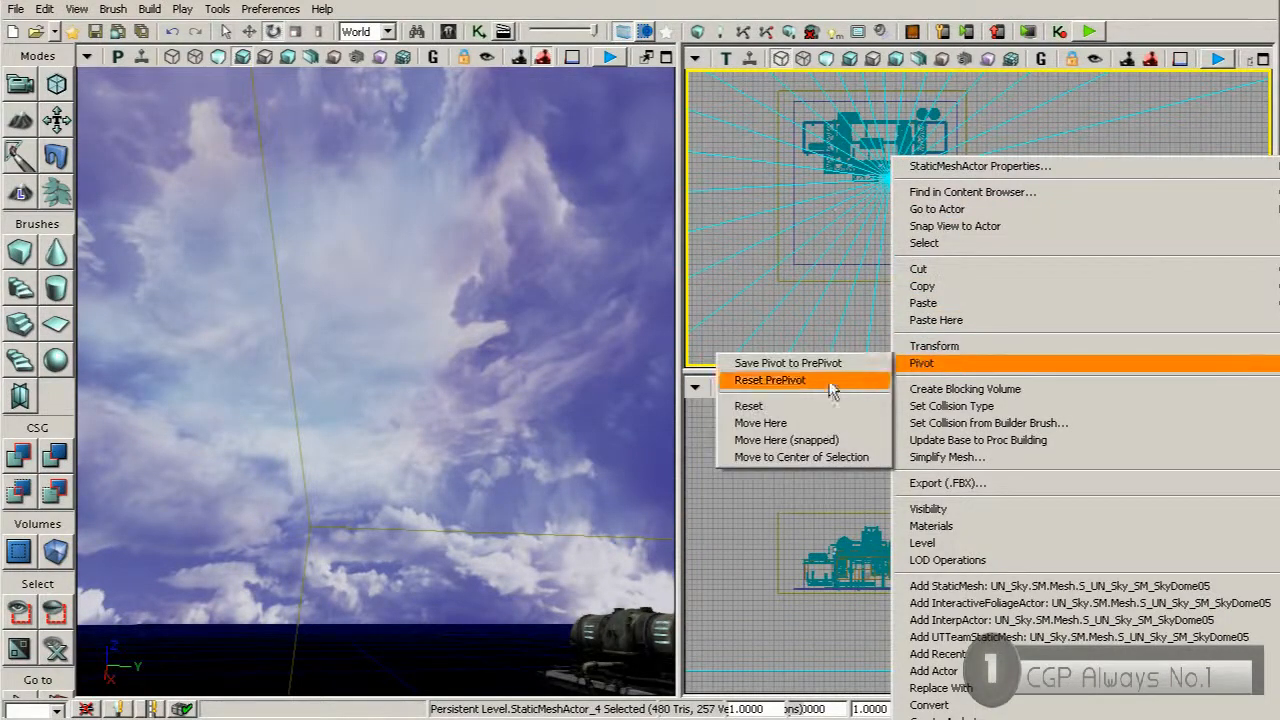
pyautogui.click(778, 424)
pyautogui.moveTo(957, 257); pyautogui.dragTo(887, 327)
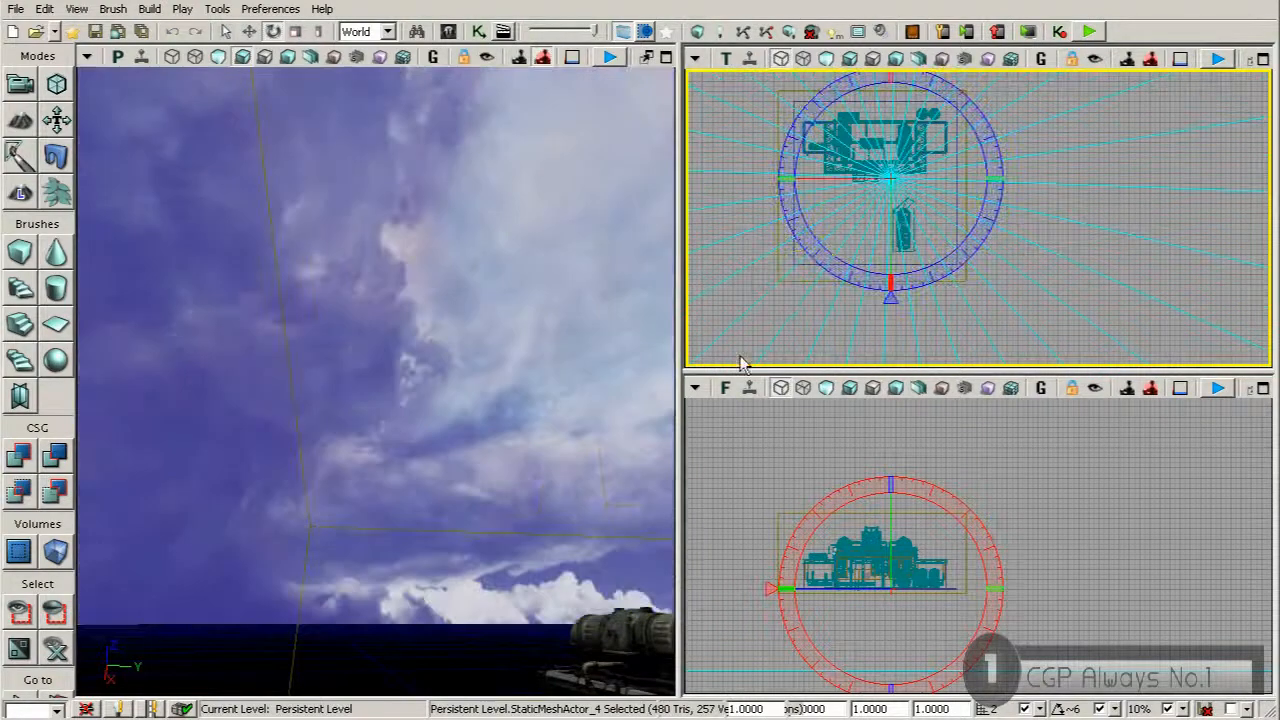
# Rotate the sky dome further about its vertical axis in the top view until the bright clouds sit near a corner of the importance volume
pyautogui.moveTo(943, 271); pyautogui.dragTo(872, 286)
pyautogui.moveTo(467, 436); pyautogui.dragTo(556, 438, button='right')
pyautogui.moveTo(373, 297); pyautogui.dragTo(490, 297, button='right')
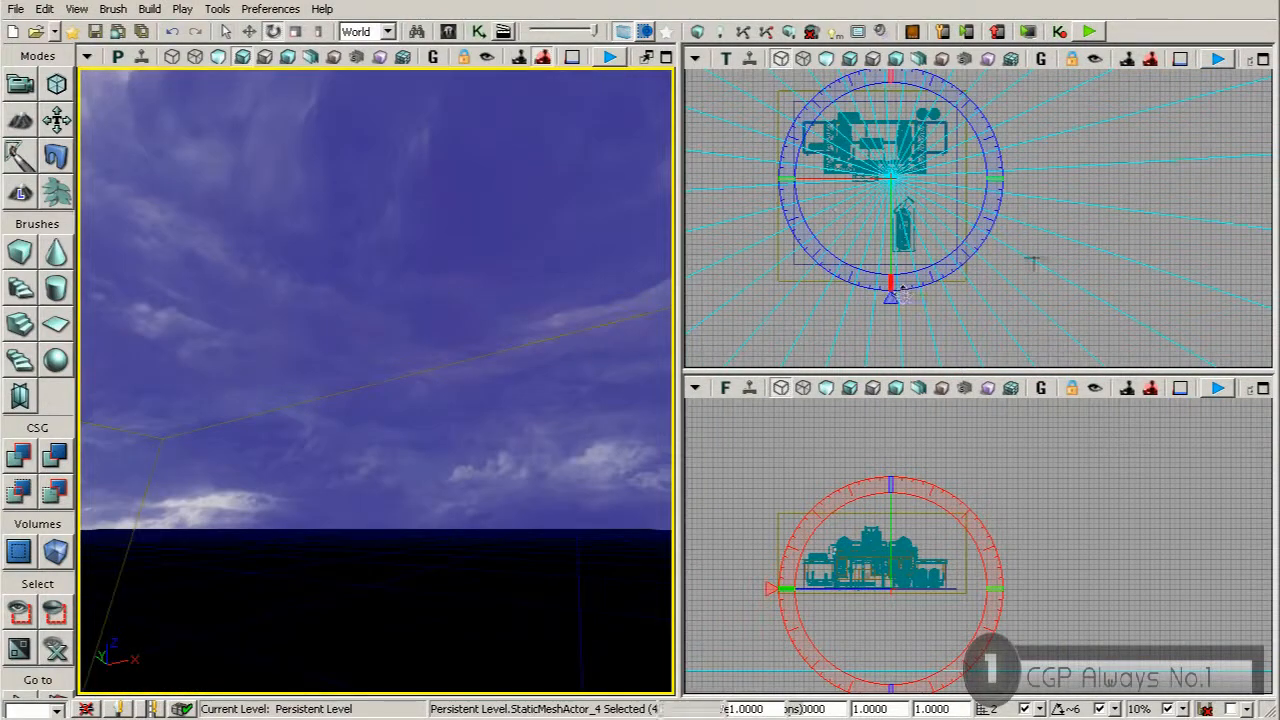
pyautogui.moveTo(923, 277); pyautogui.dragTo(840, 283)
pyautogui.moveTo(926, 283); pyautogui.dragTo(898, 296)
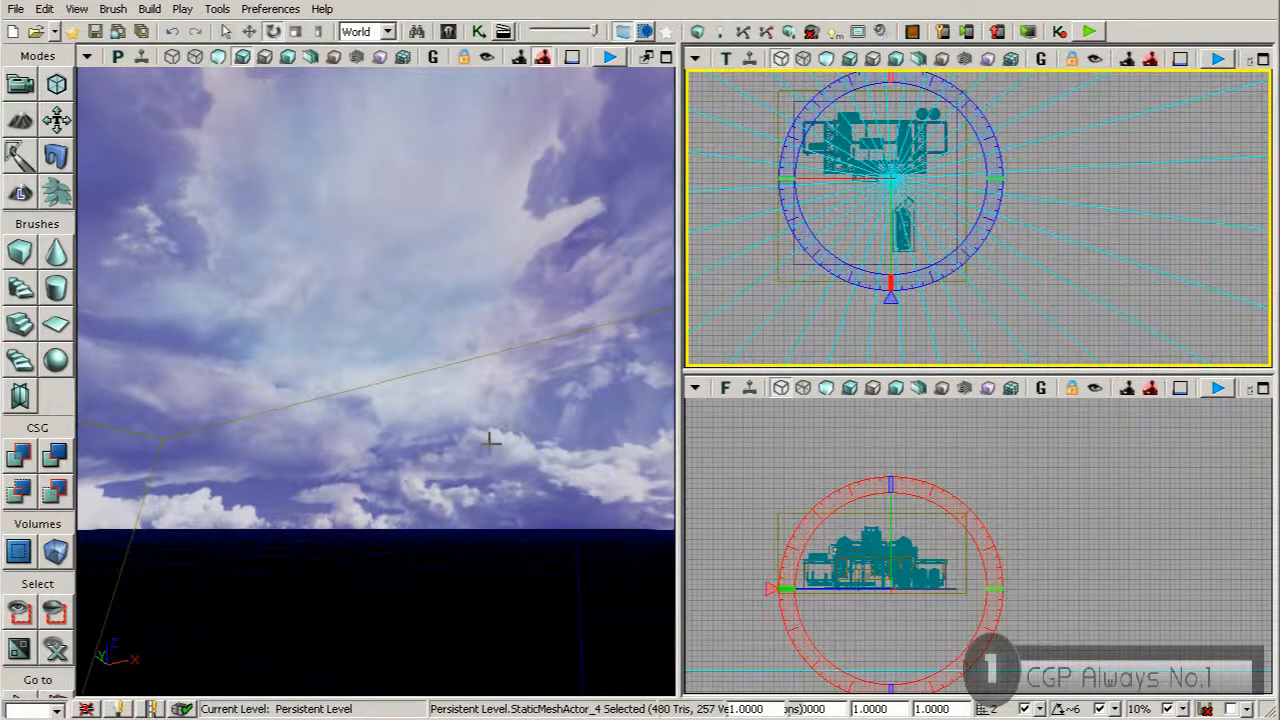
# Select the dominant directional light beside the building and open its display properties
pyautogui.click(444, 594)
pyautogui.moveTo(430, 551); pyautogui.dragTo(479, 463, button='right')
pyautogui.click(408, 380)
pyautogui.moveTo(437, 408); pyautogui.dragTo(386, 408, button='right')
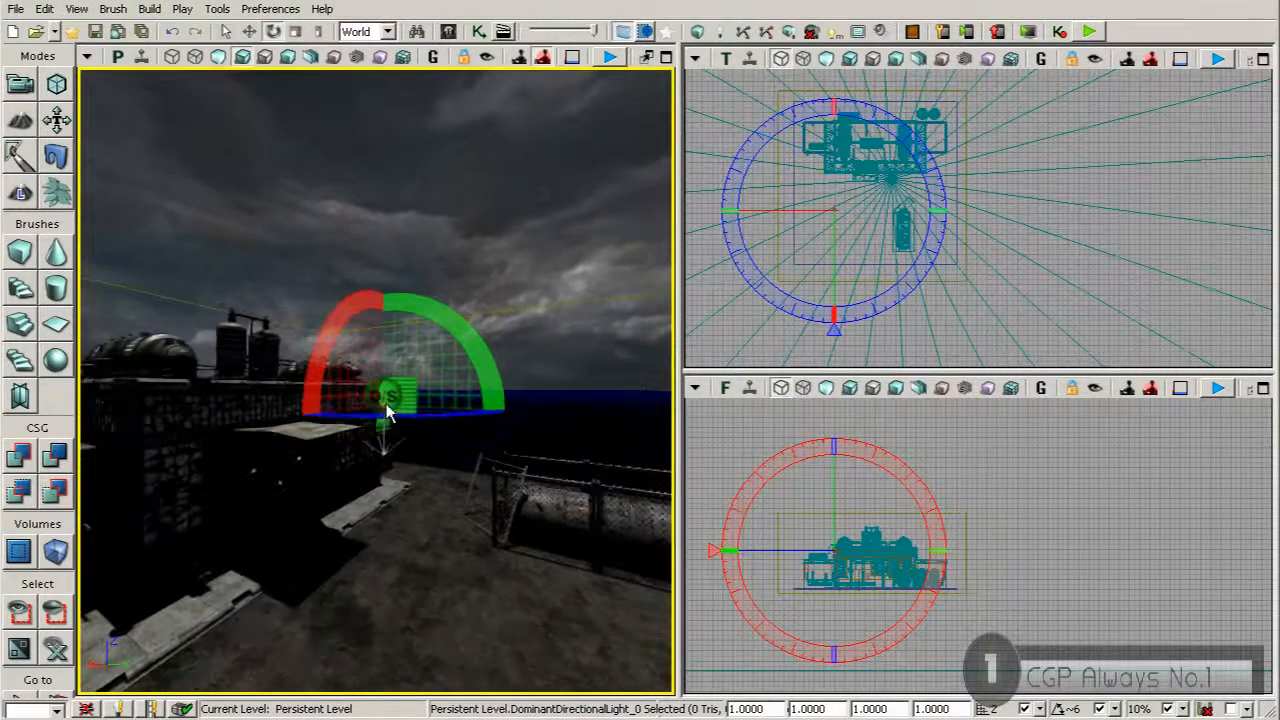
pyautogui.doubleClick(386, 408)
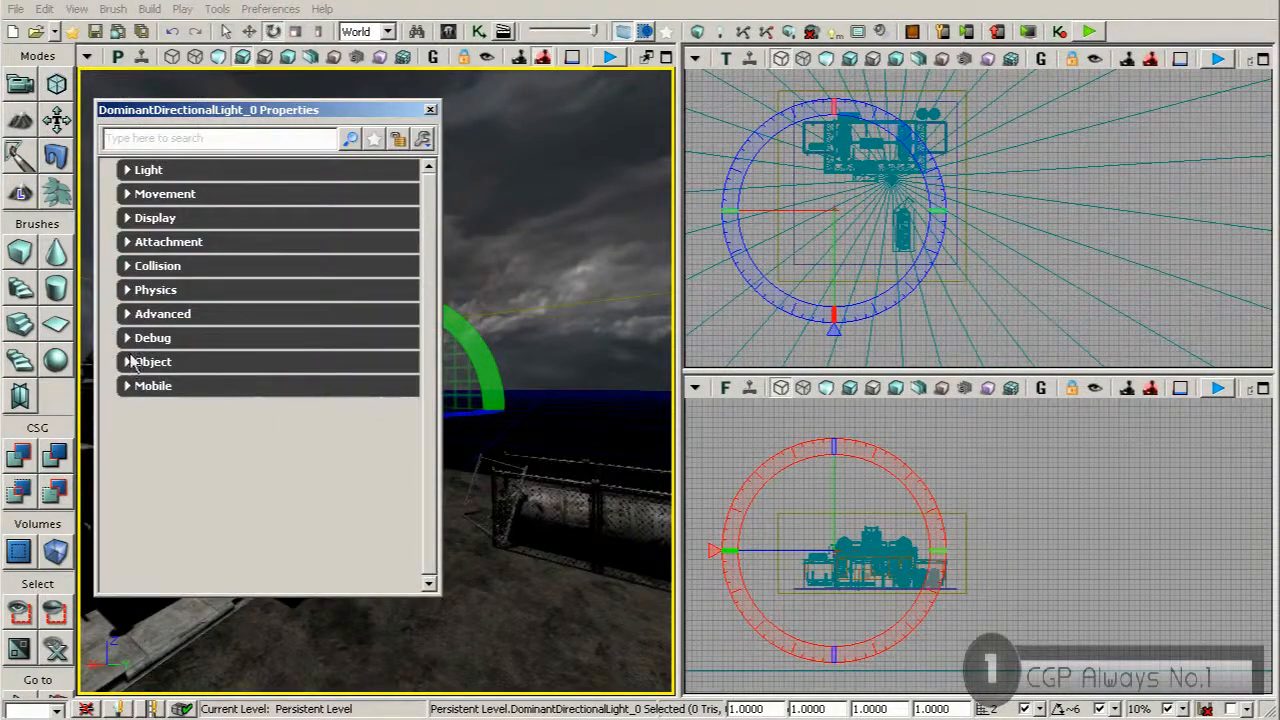
pyautogui.click(136, 220)
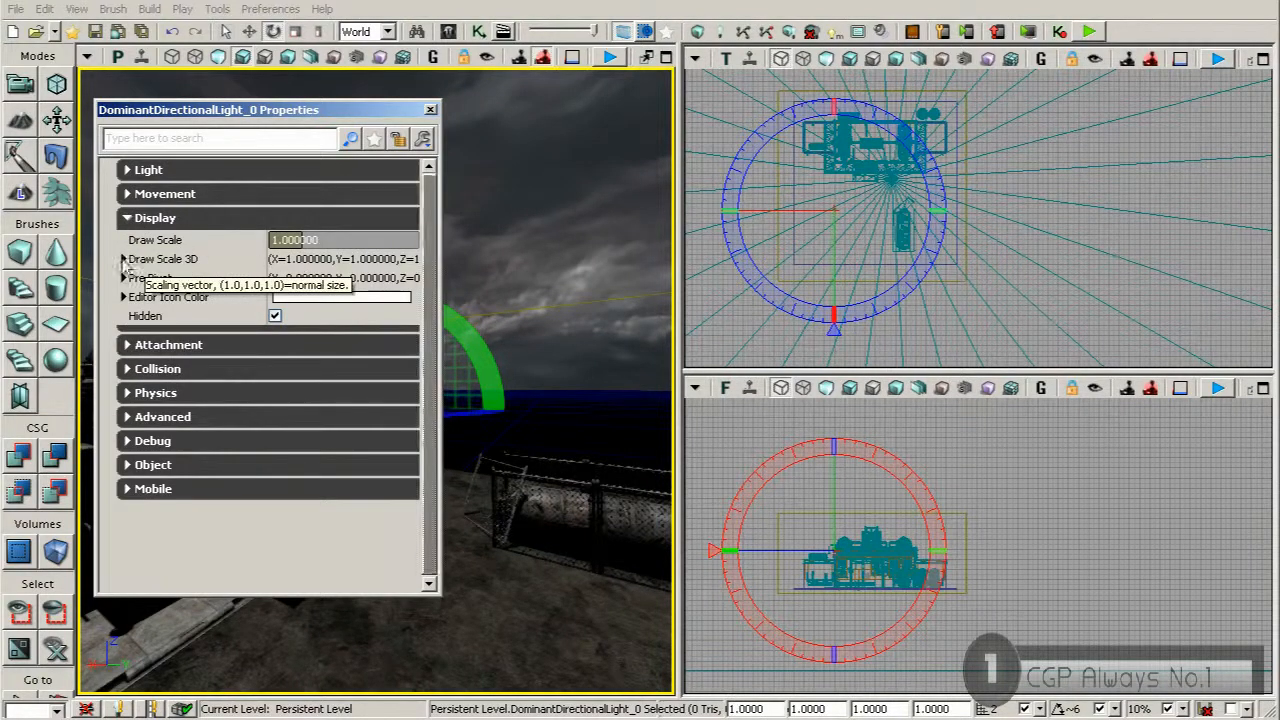
# Set the light's Draw Scale 3D to 3 on X, Y and Z
pyautogui.click(124, 259)
pyautogui.click(297, 277)
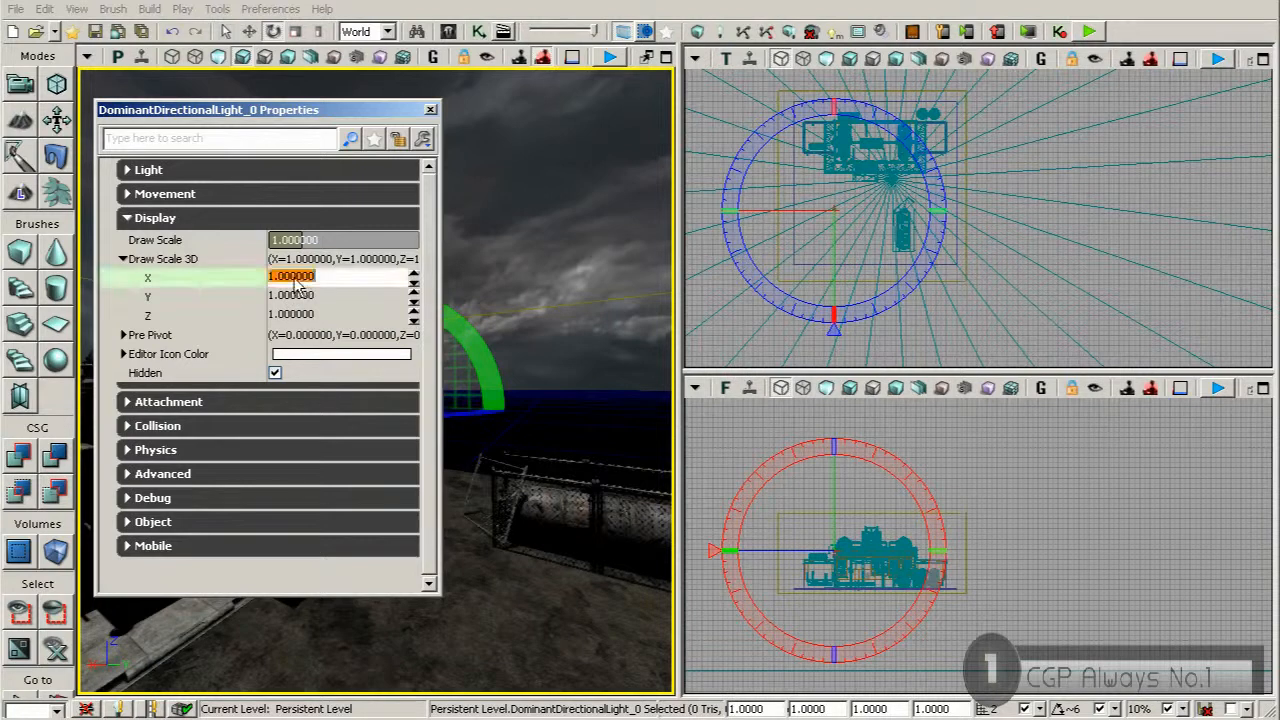
pyautogui.write('3')
pyautogui.press('Return')
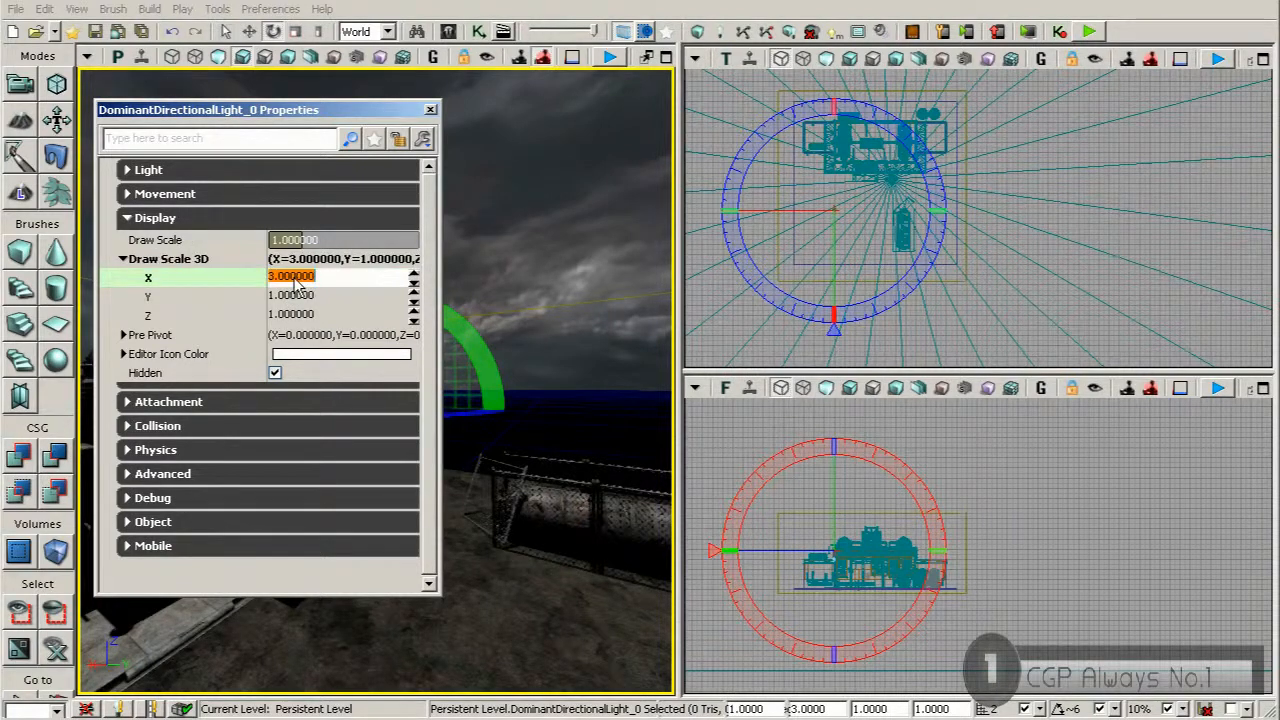
pyautogui.click(294, 296)
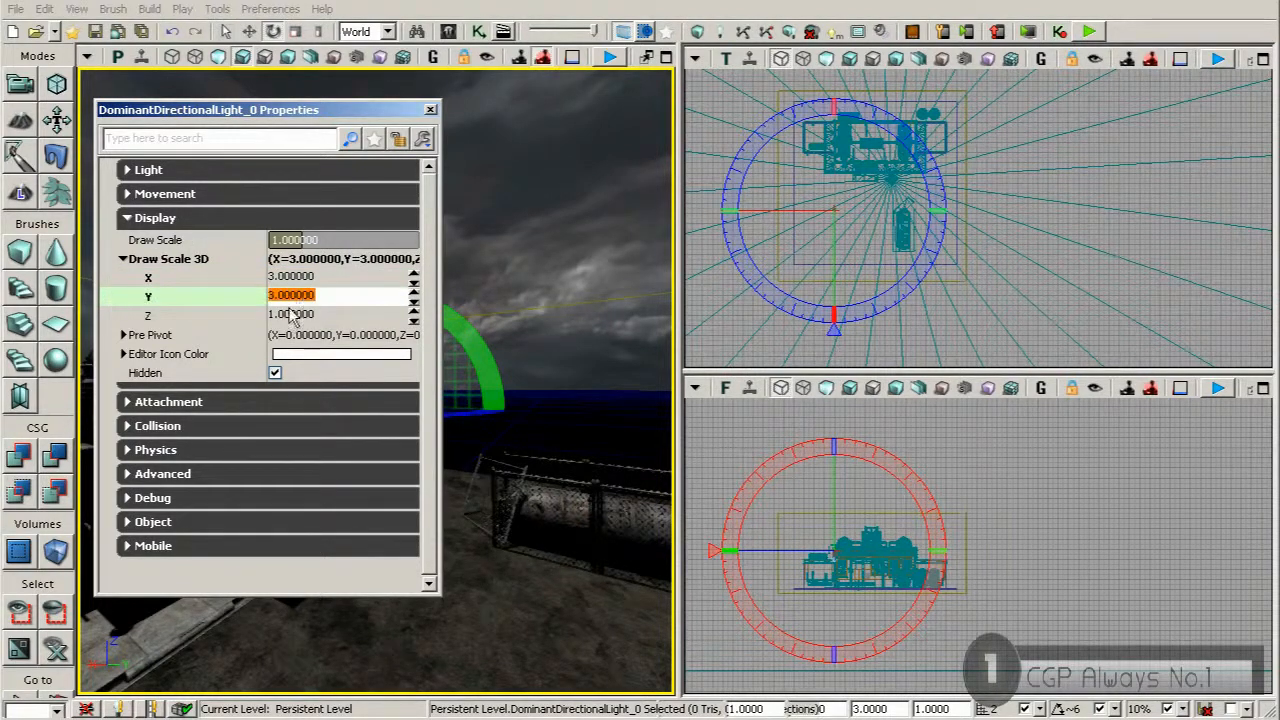
pyautogui.click(291, 315)
pyautogui.moveTo(294, 110); pyautogui.dragTo(820, 226)
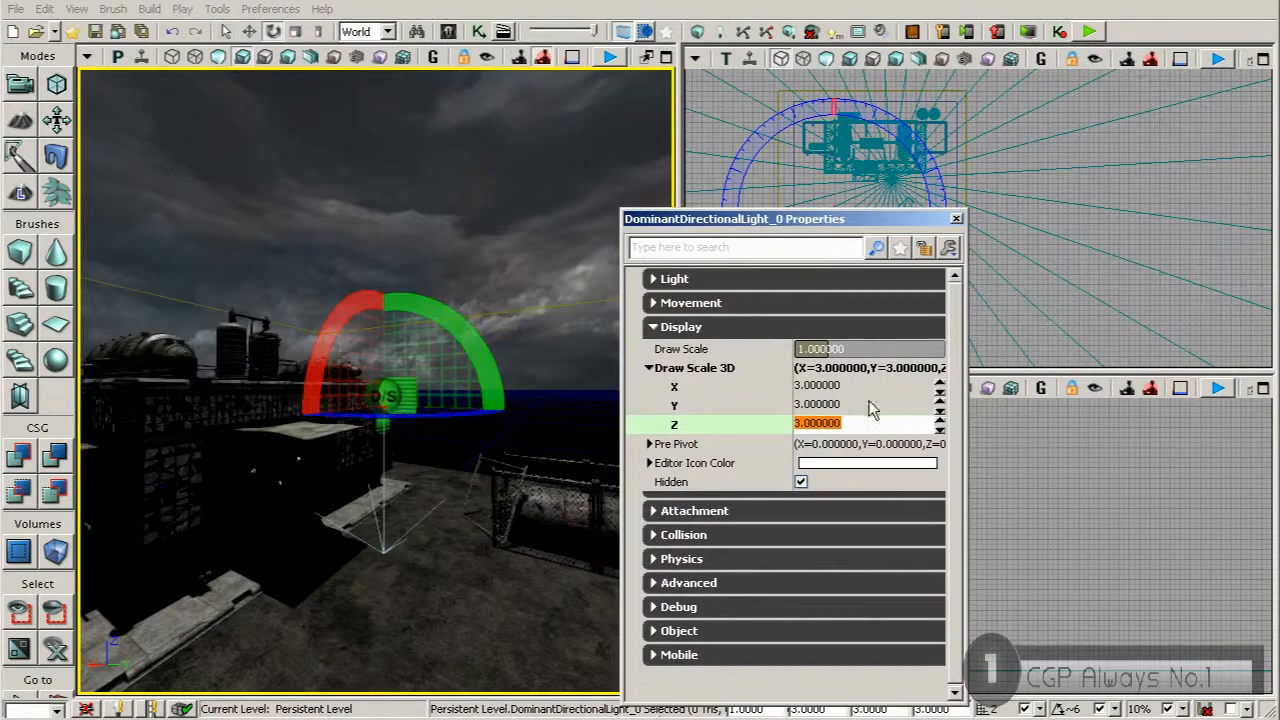
# Reset the light's Draw Scale 3D to 1 on all three axes
pyautogui.click(690, 390)
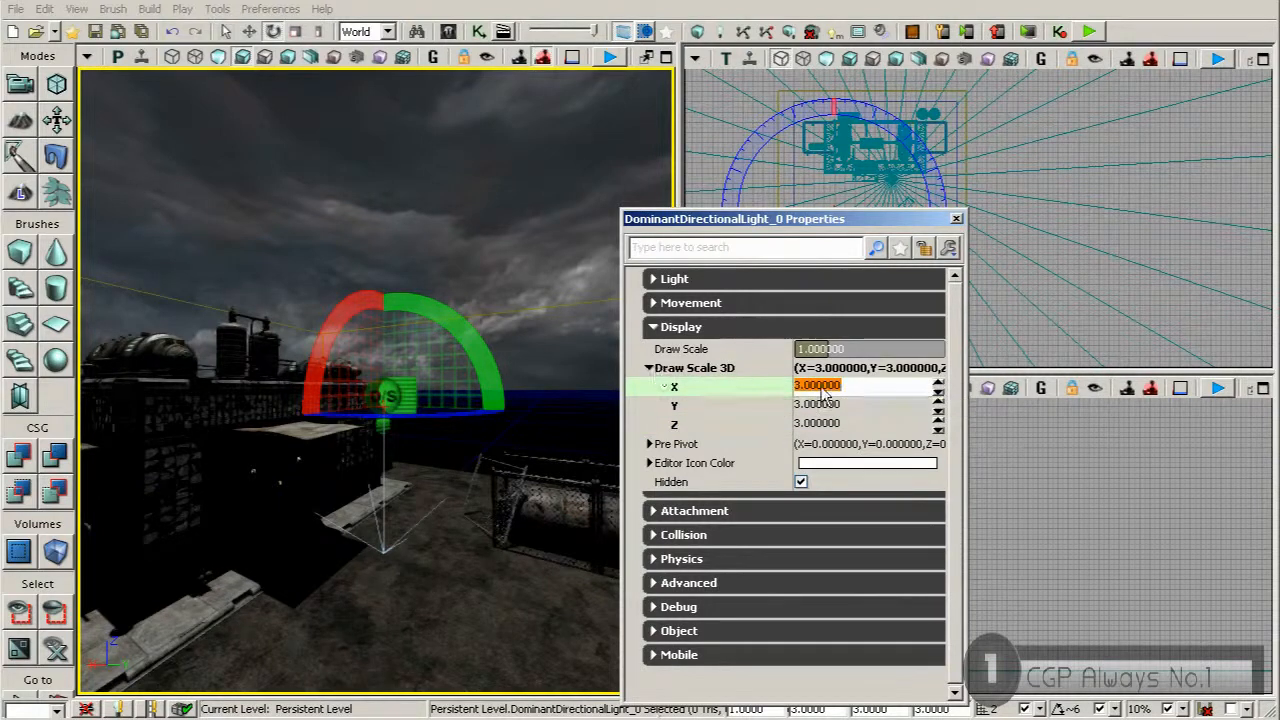
pyautogui.click(815, 406)
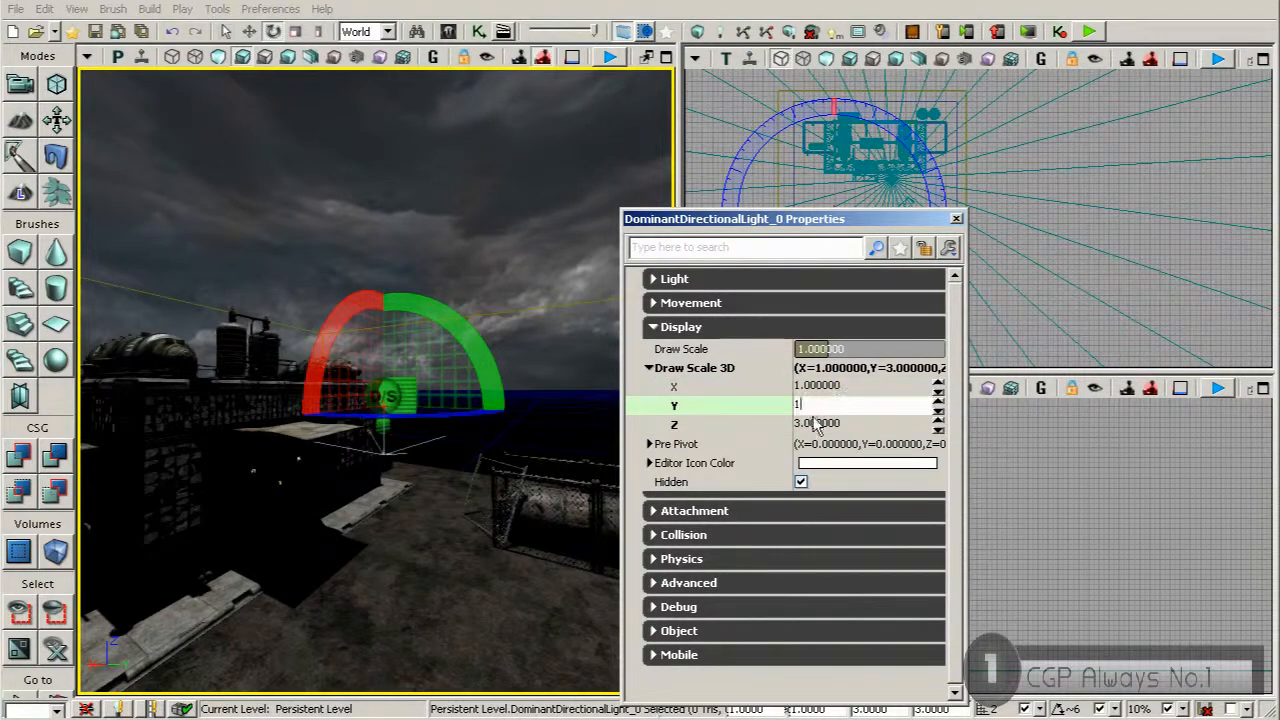
pyautogui.click(813, 422)
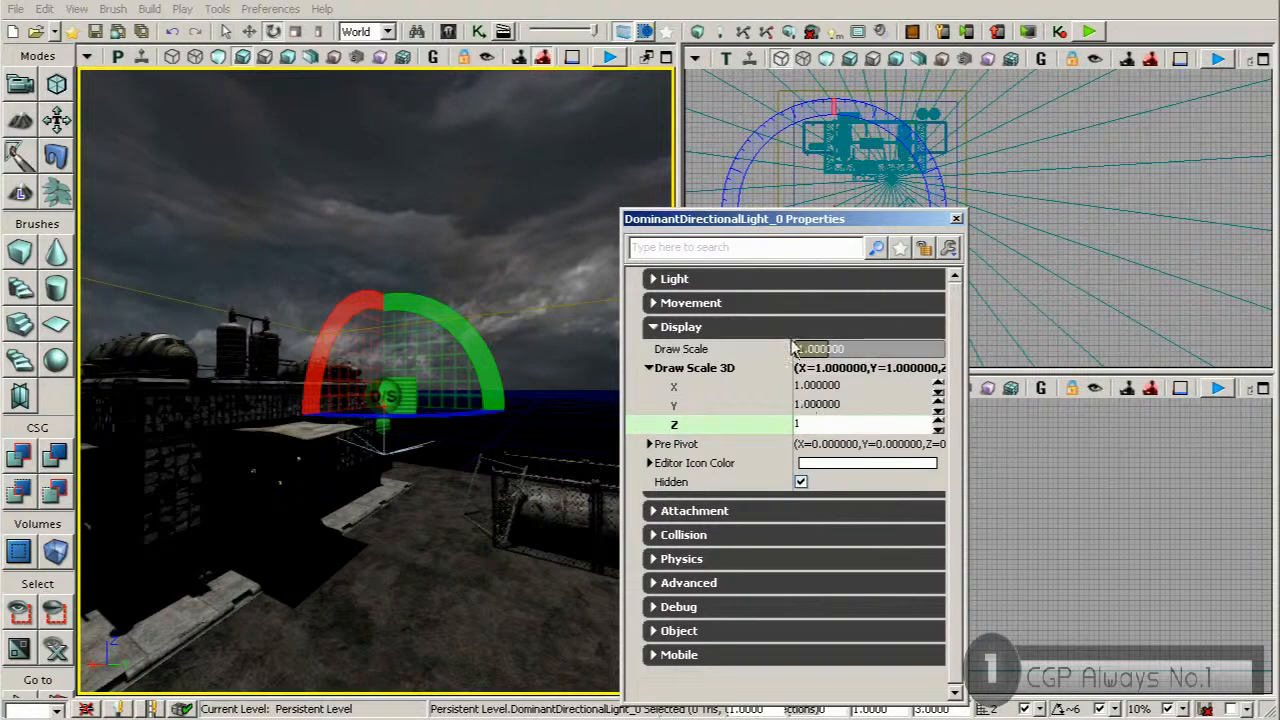
pyautogui.write('1')
pyautogui.click(660, 369)
# Set the light's uniform Draw Scale to 3 and close its properties
pyautogui.click(822, 350)
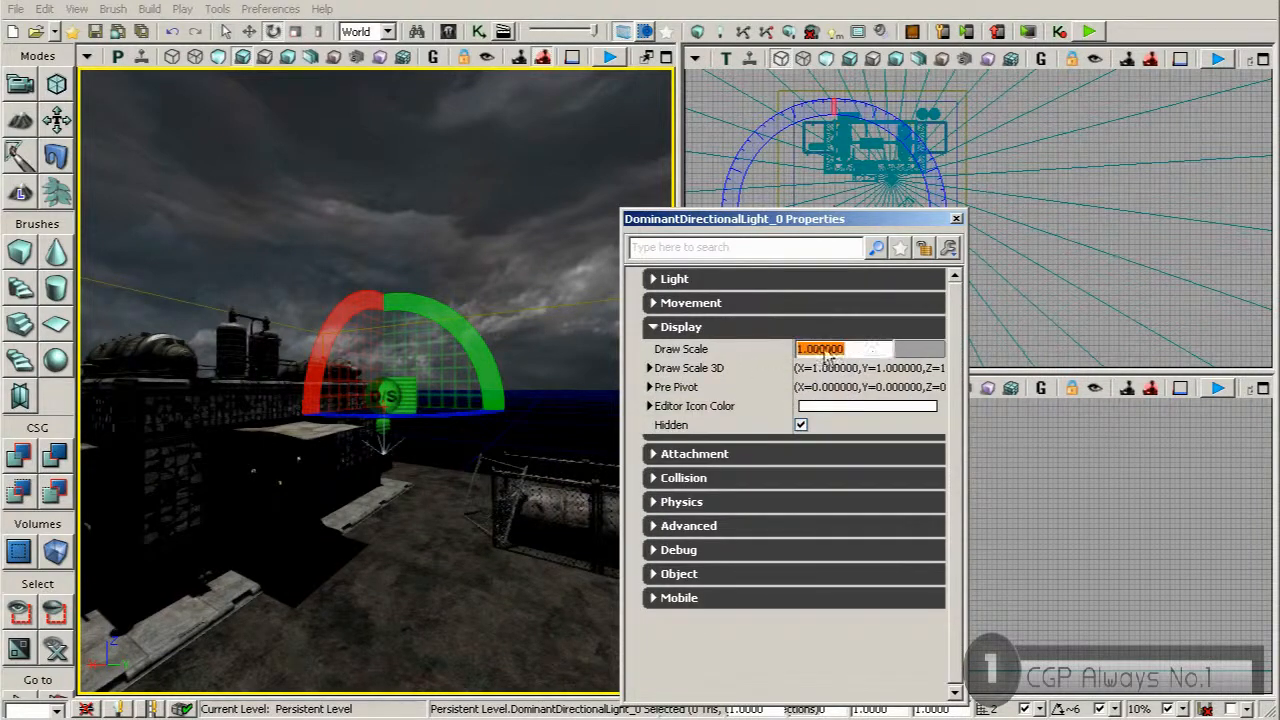
pyautogui.write('3')
pyautogui.press('Return')
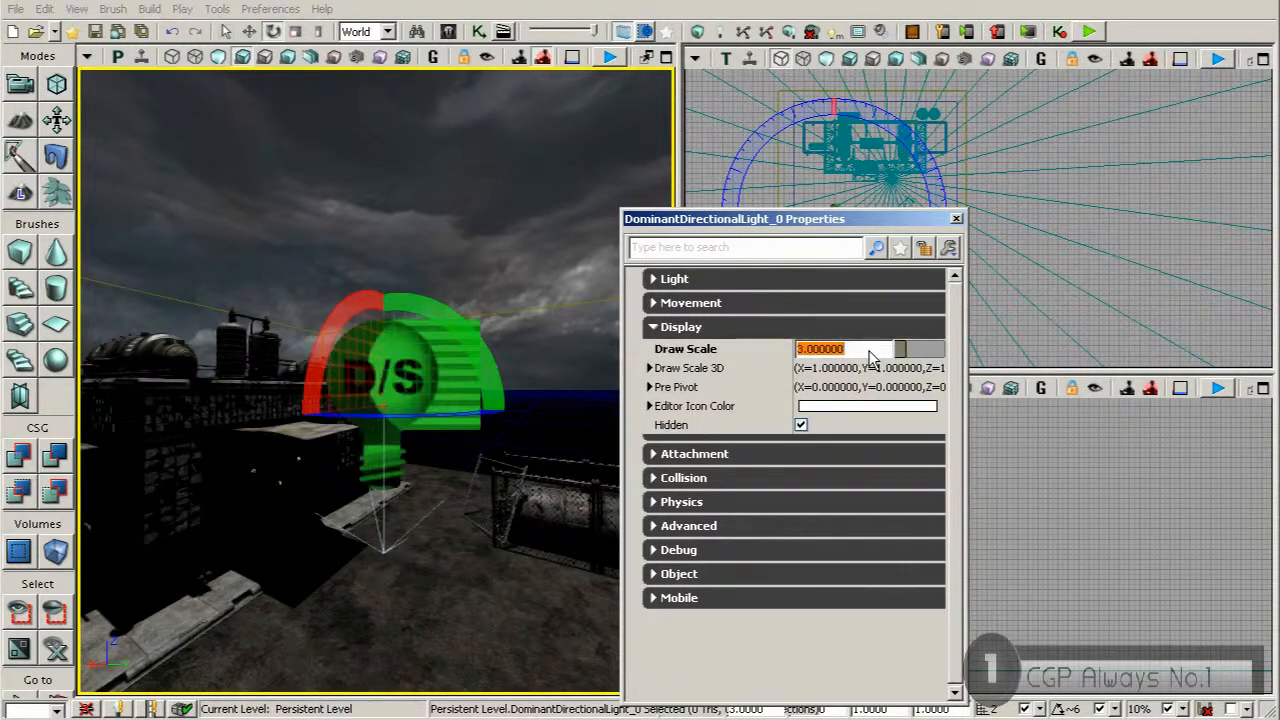
pyautogui.click(956, 220)
# Rotate the dominant directional light so it shines from the bright clouds onto the front of the building
pyautogui.moveTo(415, 300)
pyautogui.mouseDown(button='right')
pyautogui.moveTo(382, 355)
pyautogui.moveTo(415, 300)
pyautogui.mouseUp(button='right')
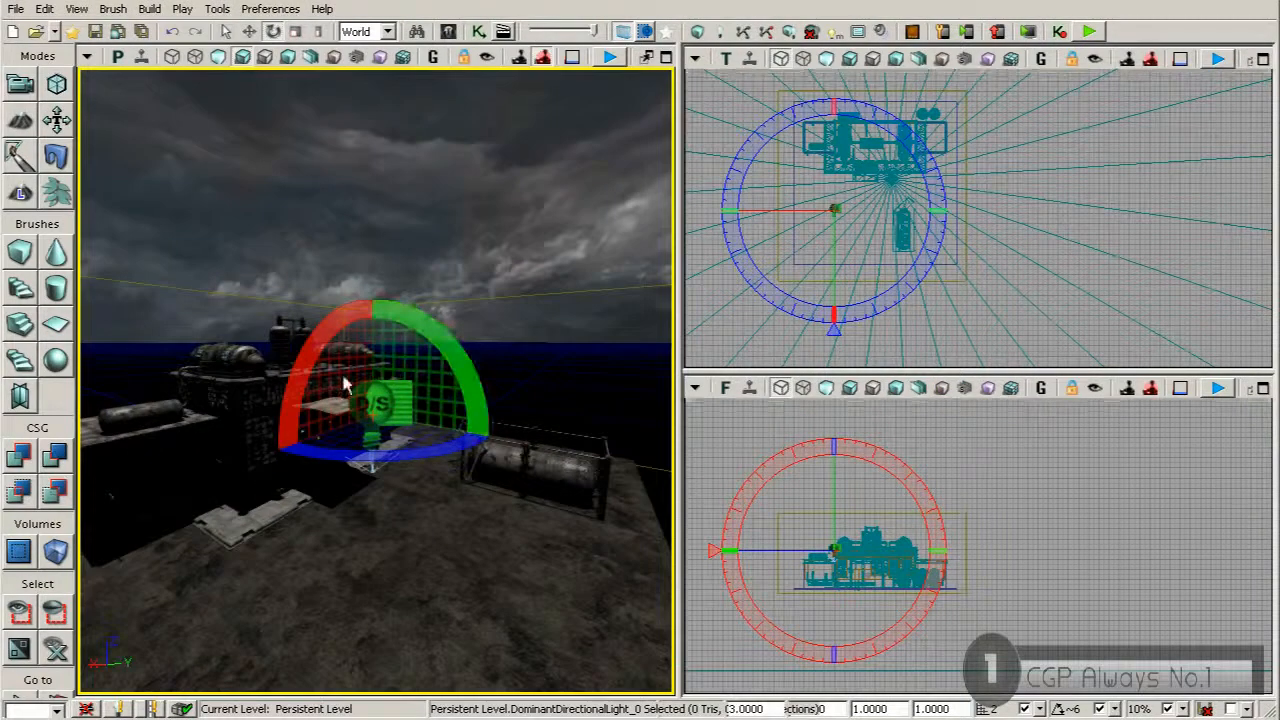
pyautogui.moveTo(432, 334); pyautogui.dragTo(455, 325)
pyautogui.moveTo(380, 300); pyautogui.dragTo(487, 370)
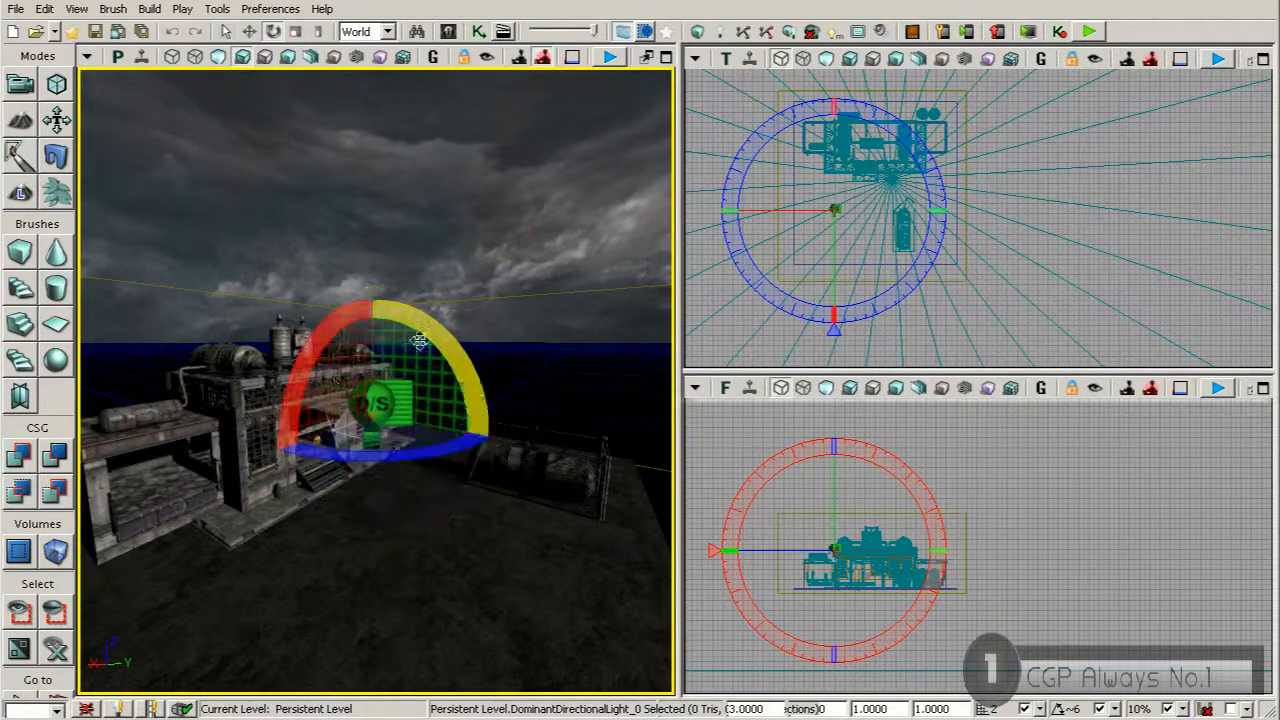
pyautogui.moveTo(394, 452)
pyautogui.mouseDown()
pyautogui.moveTo(356, 454)
pyautogui.moveTo(390, 445)
pyautogui.mouseUp()
pyautogui.moveTo(396, 420); pyautogui.dragTo(388, 440, button='right')
pyautogui.moveTo(342, 632); pyautogui.dragTo(370, 639)
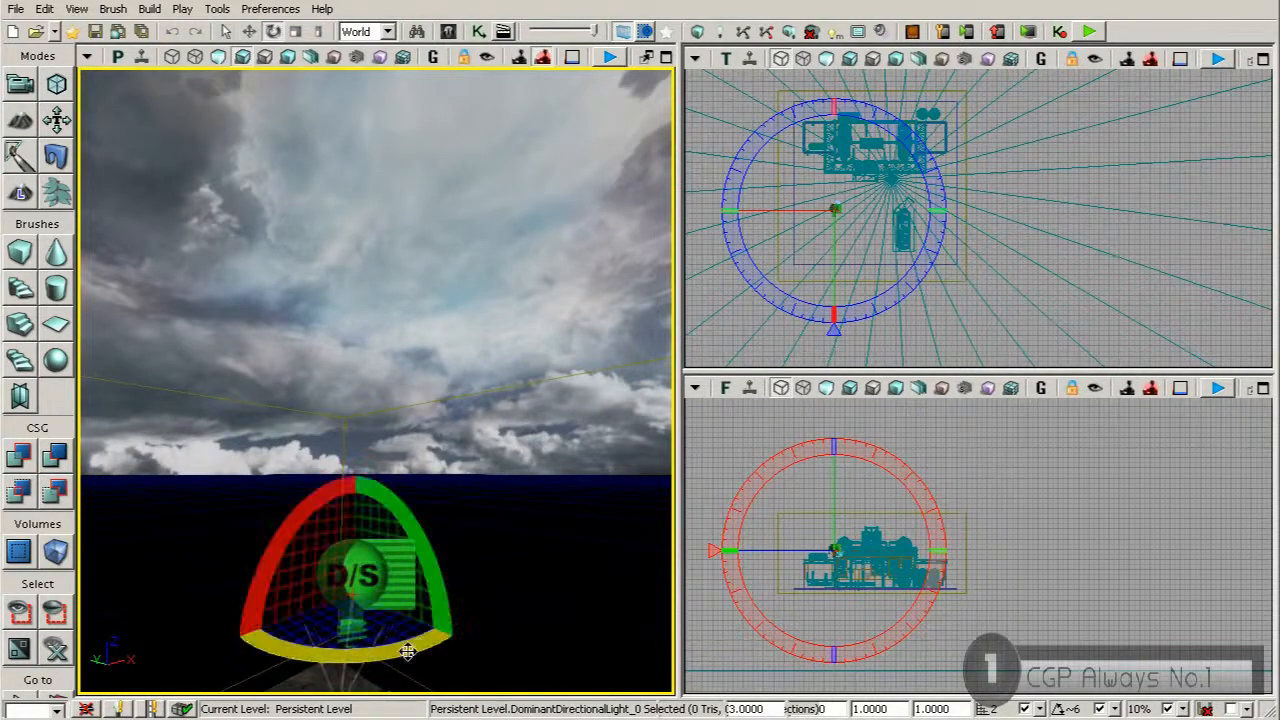
# Lock the light to the camera and aim it from the bright side of the sky down at the building
pyautogui.moveTo(526, 180); pyautogui.dragTo(501, 208, button='right')
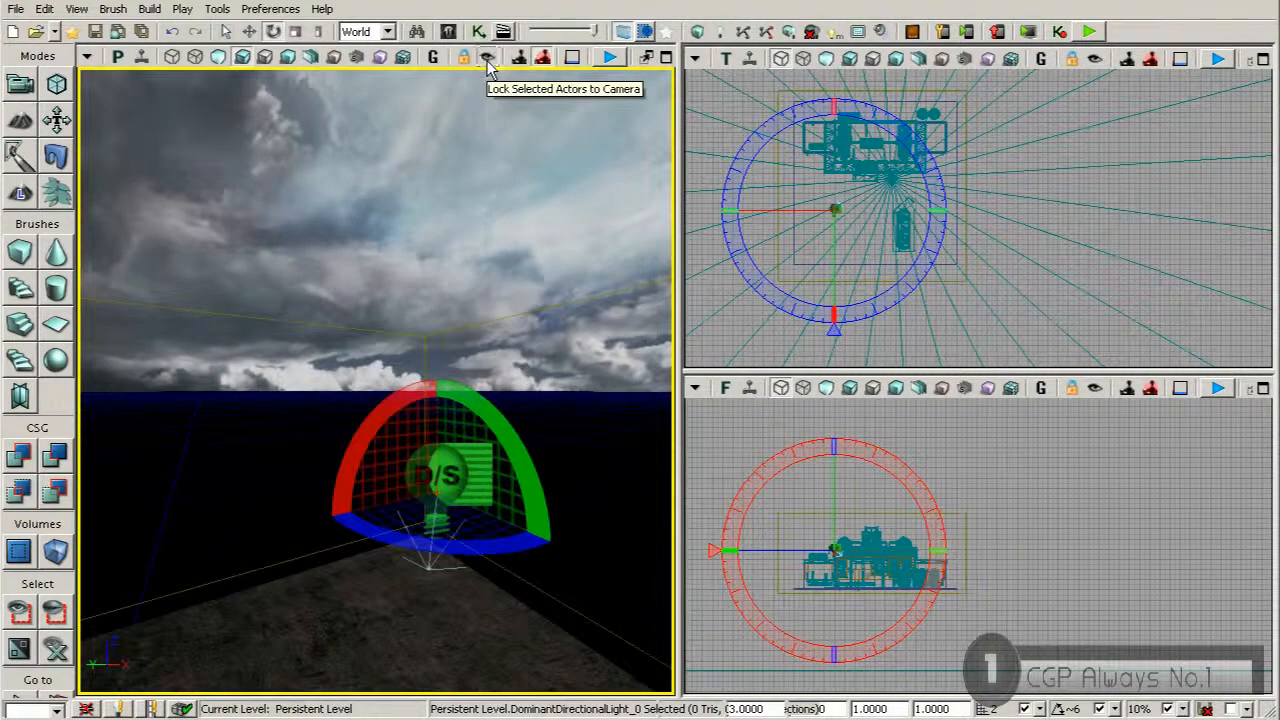
pyautogui.moveTo(500, 312); pyautogui.dragTo(370, 342, button='right')
pyautogui.moveTo(601, 303); pyautogui.dragTo(400, 338, button='right')
pyautogui.moveTo(552, 301); pyautogui.dragTo(418, 214, button='right')
pyautogui.moveTo(418, 214); pyautogui.dragTo(421, 379)
pyautogui.moveTo(424, 320); pyautogui.dragTo(389, 381)
pyautogui.moveTo(389, 381); pyautogui.dragTo(387, 465, button='right')
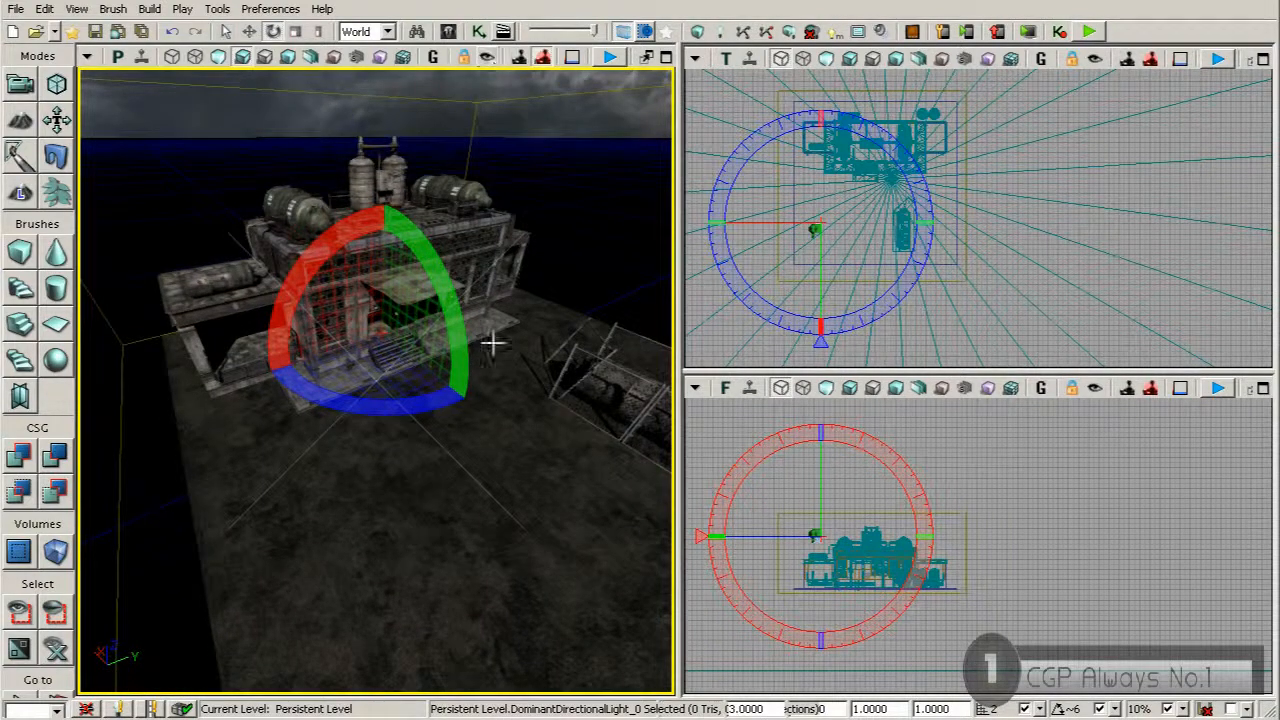
# Examine the lit building front and the light's position against the clouds from ground level, with the light deselected
pyautogui.moveTo(483, 408); pyautogui.dragTo(450, 436, button='right')
pyautogui.press('w')
pyautogui.press('w')
pyautogui.press('s')
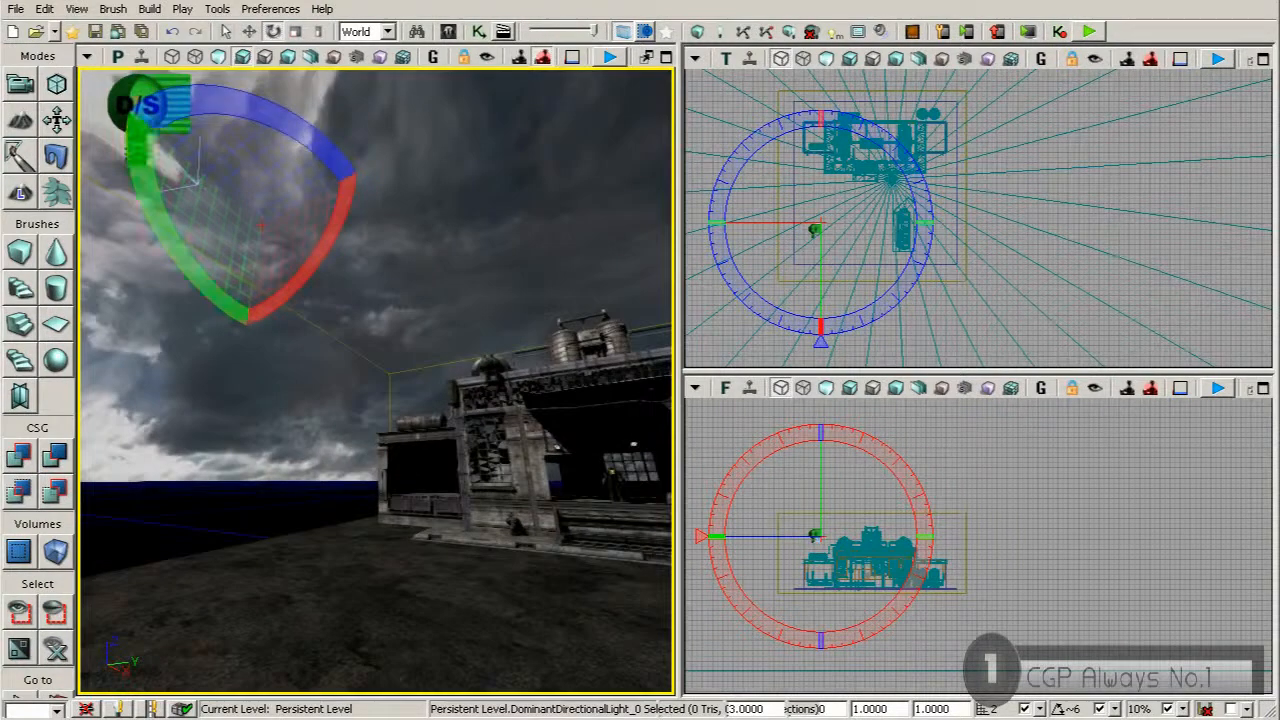
pyautogui.keyDown('ctrl'); pyautogui.click(143, 111); pyautogui.keyUp('ctrl')
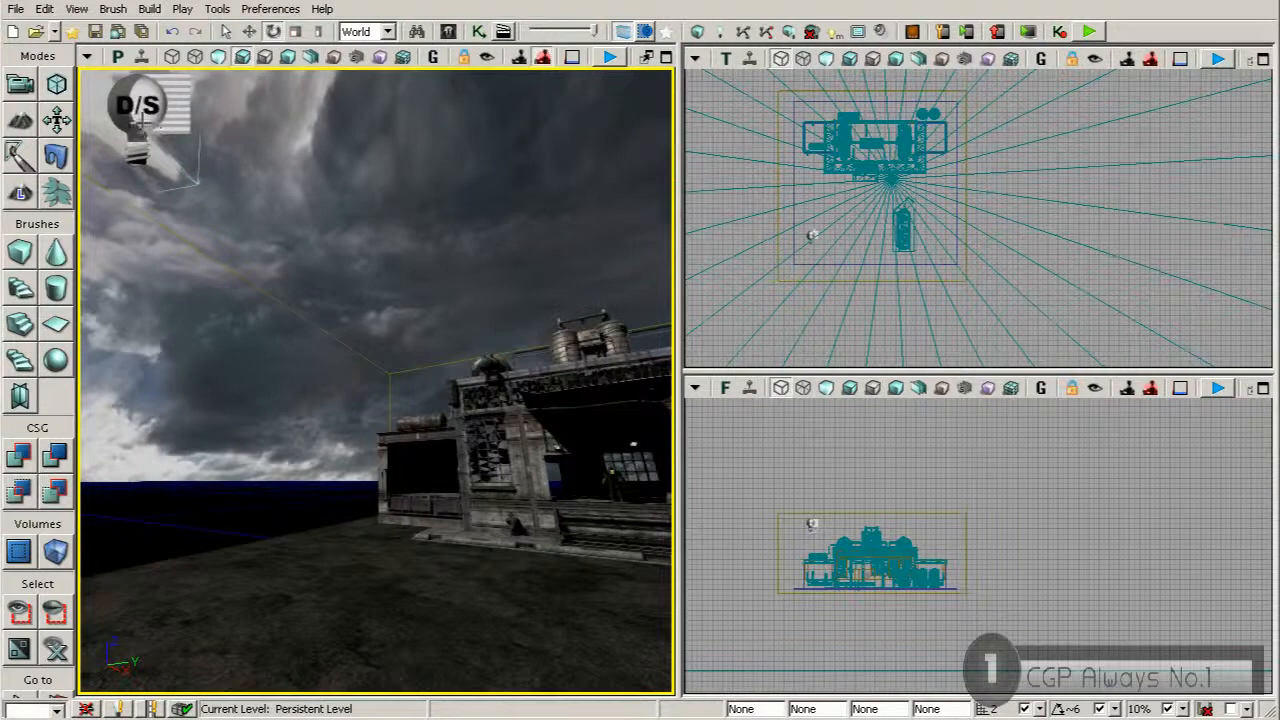
pyautogui.moveTo(145, 124); pyautogui.dragTo(112, 118, button='right')
pyautogui.keyDown('ctrl'); pyautogui.click(250, 186); pyautogui.keyUp('ctrl')
pyautogui.keyDown('ctrl'); pyautogui.click(250, 187); pyautogui.keyUp('ctrl')
pyautogui.keyDown('ctrl'); pyautogui.click(251, 190); pyautogui.keyUp('ctrl')
pyautogui.keyDown('ctrl'); pyautogui.click(252, 192); pyautogui.keyUp('ctrl')
pyautogui.moveTo(301, 215); pyautogui.dragTo(232, 240)
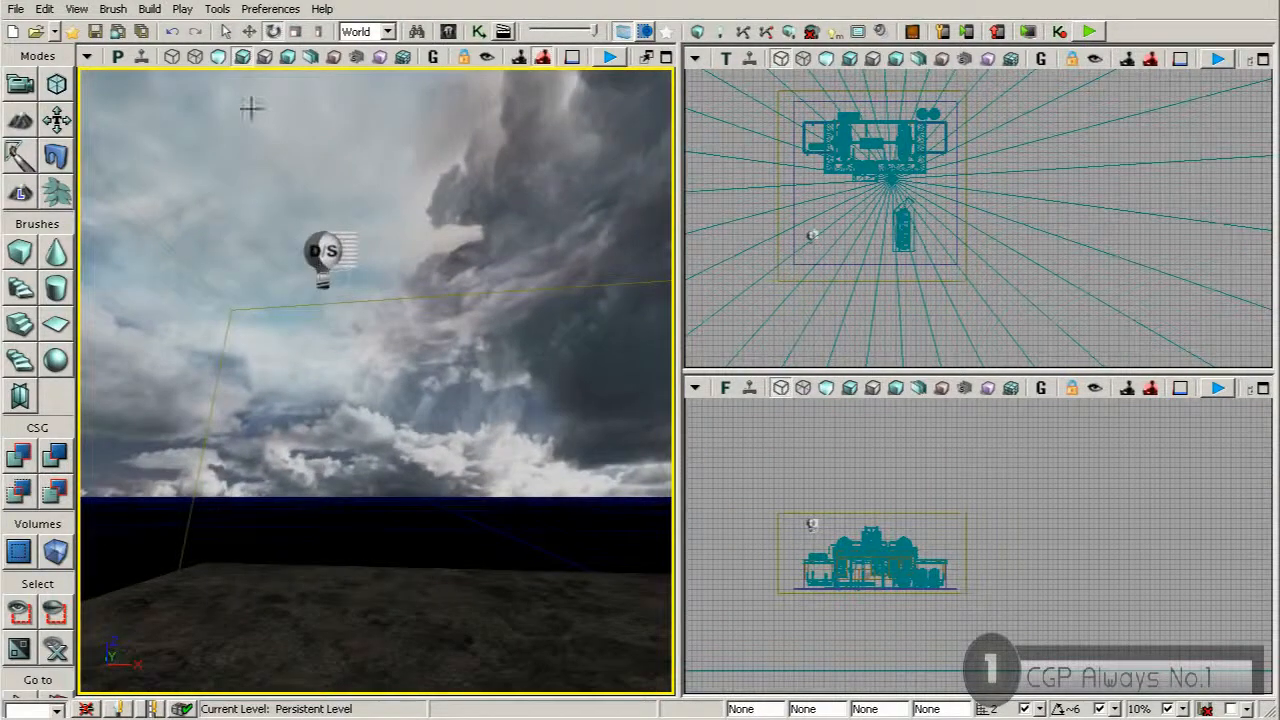
# Open the dominant directional light's properties and show its Light Component brightness and colour settings
pyautogui.click(319, 262)
pyautogui.doubleClick(322, 256)
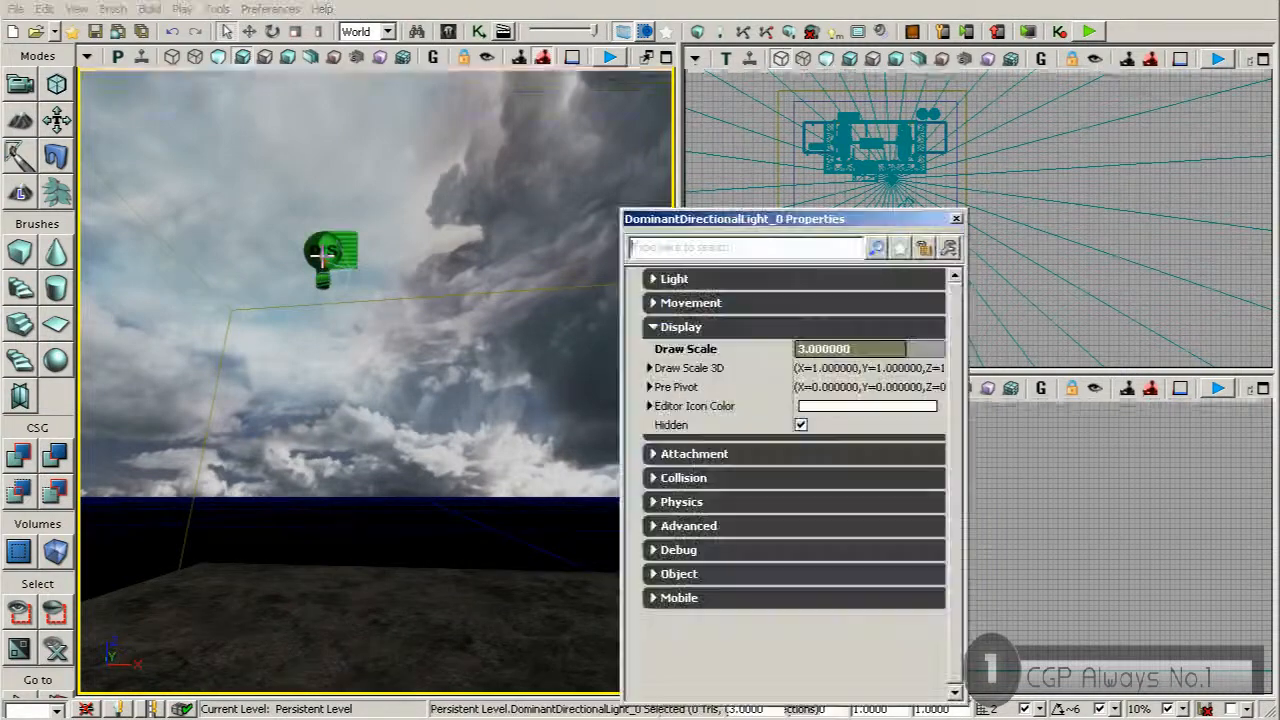
pyautogui.click(676, 329)
pyautogui.click(654, 279)
pyautogui.click(649, 301)
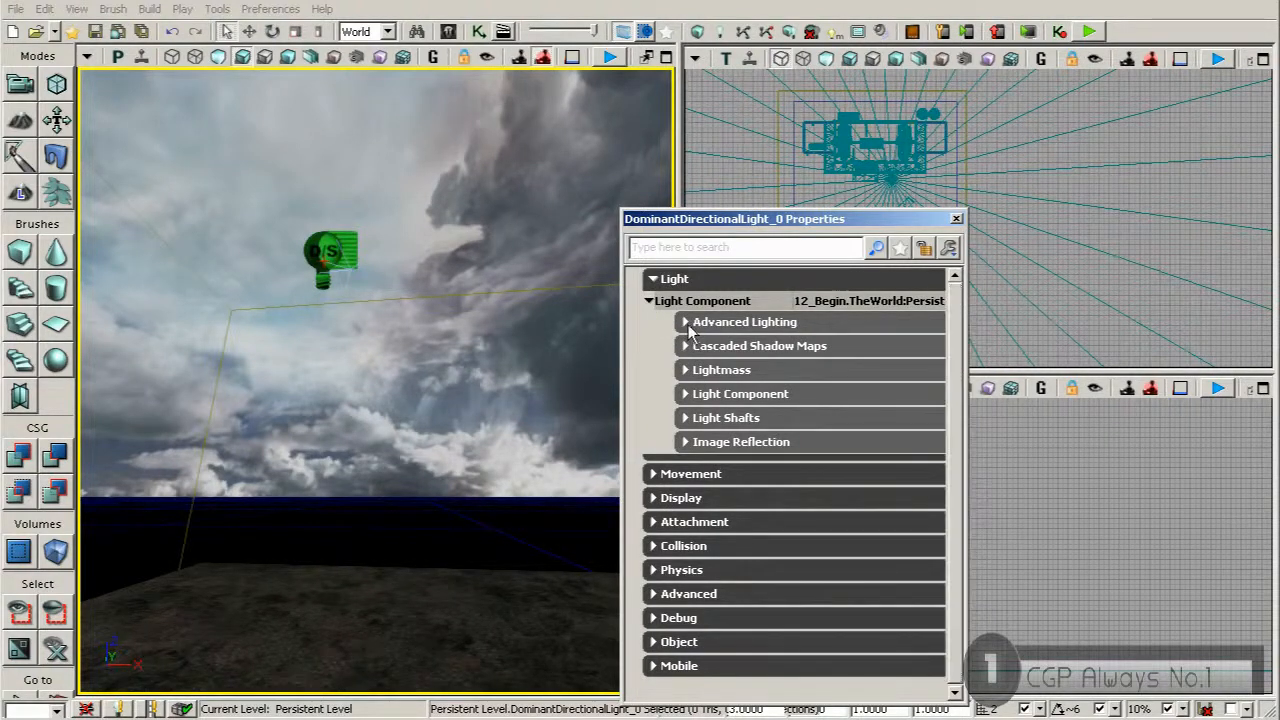
pyautogui.click(688, 323)
pyautogui.click(686, 322)
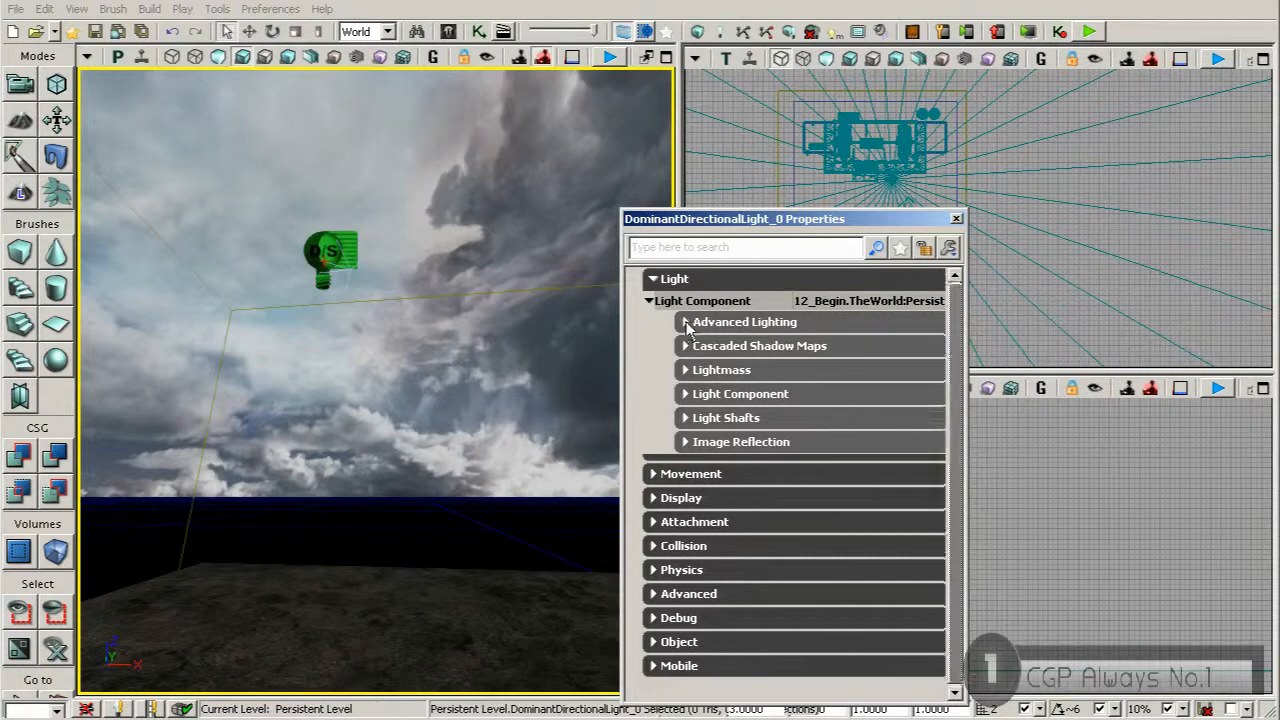
pyautogui.click(686, 394)
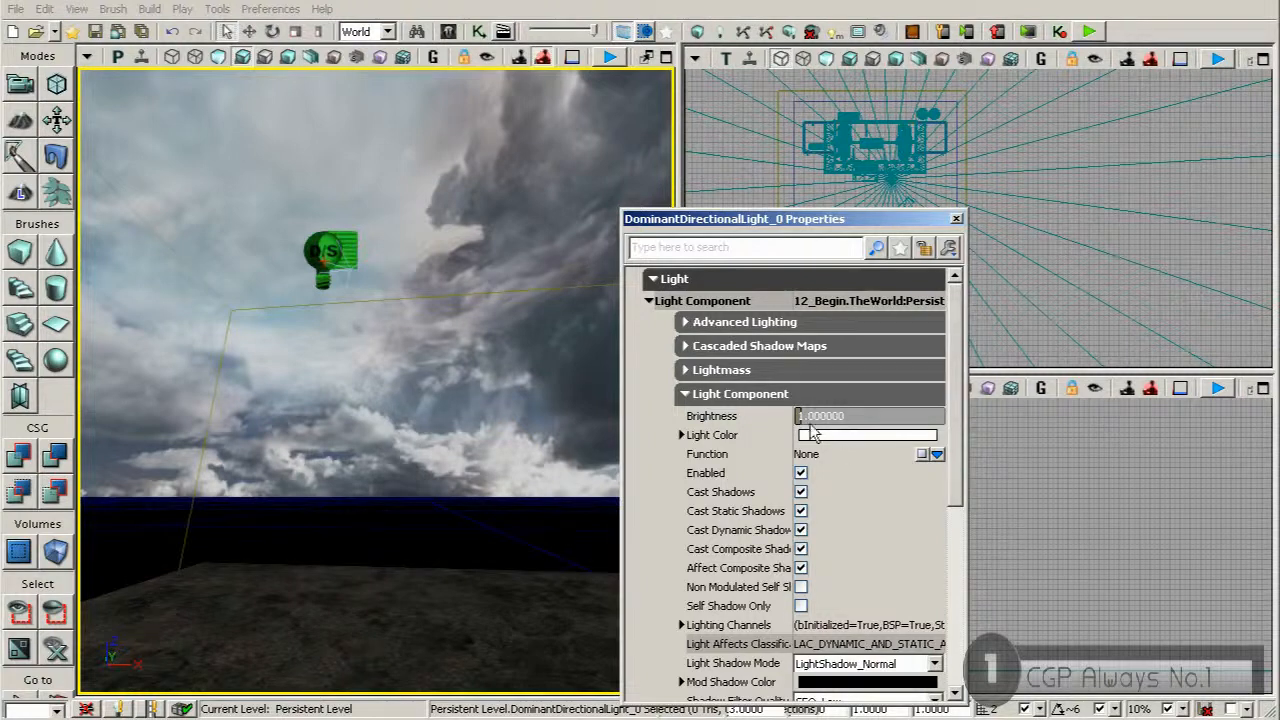
# Pick a pale cyan Light Color with a saturation of 0.38 on the colour wheel
pyautogui.click(815, 438)
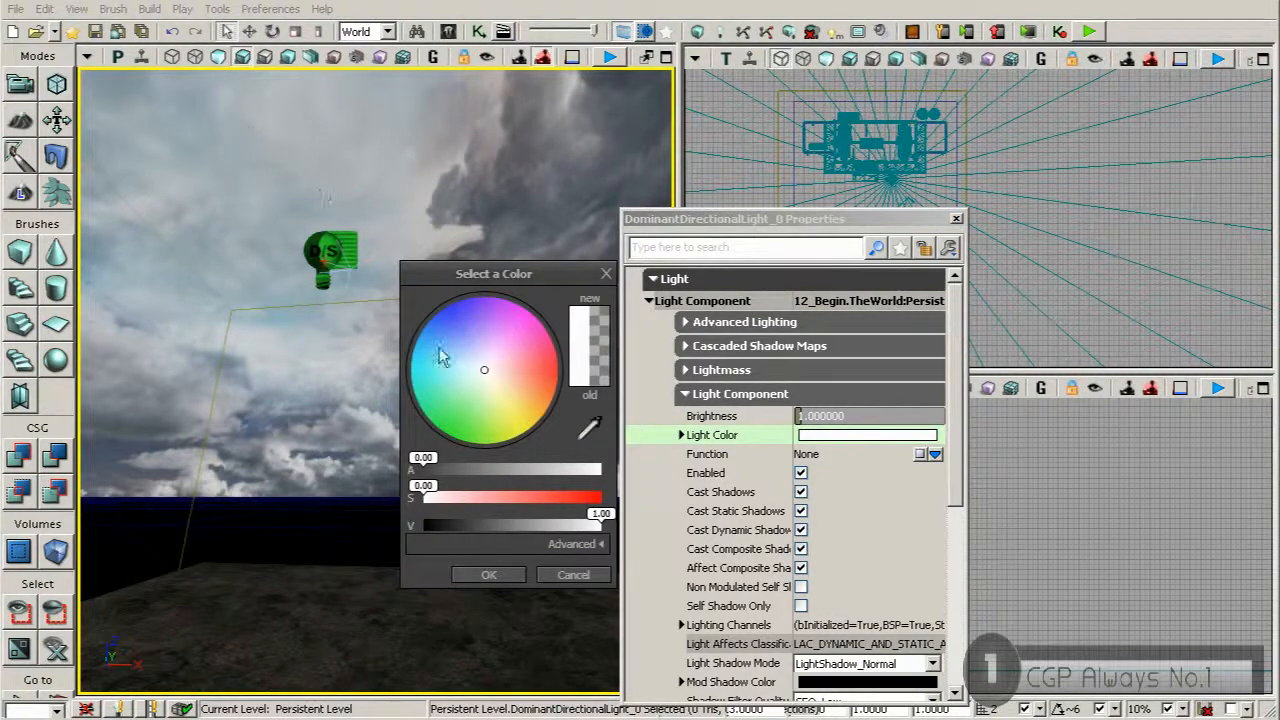
pyautogui.click(465, 368)
pyautogui.moveTo(459, 374); pyautogui.dragTo(456, 374)
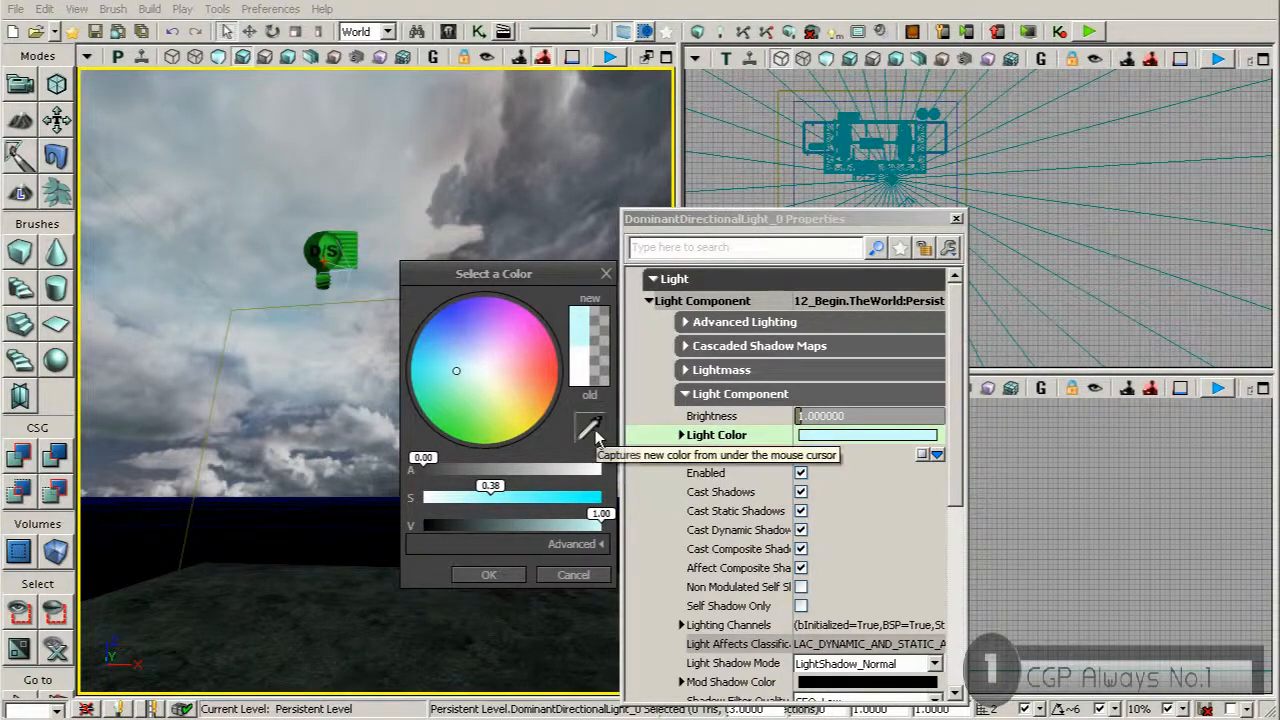
# Try a Light Color sampled from the sky with value 0.63 and saturation 0.30, then dismiss the properties and colour picker
pyautogui.click(590, 430)
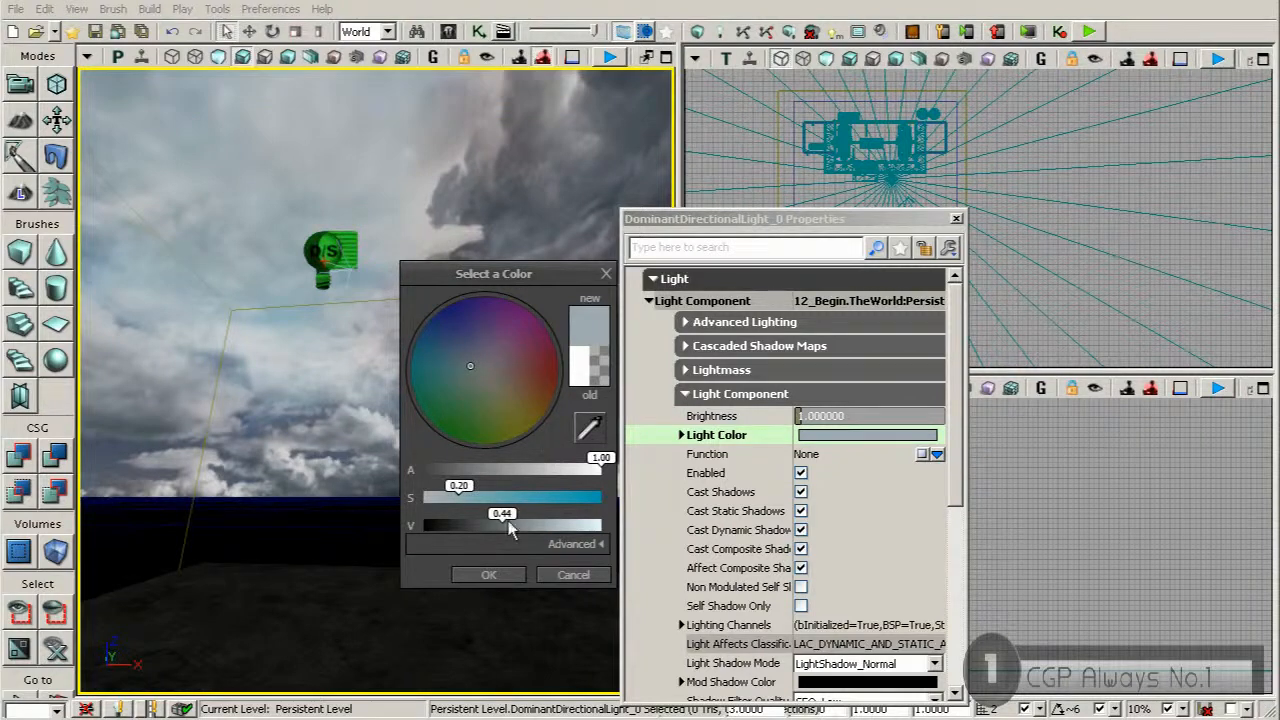
pyautogui.moveTo(505, 514); pyautogui.dragTo(535, 514)
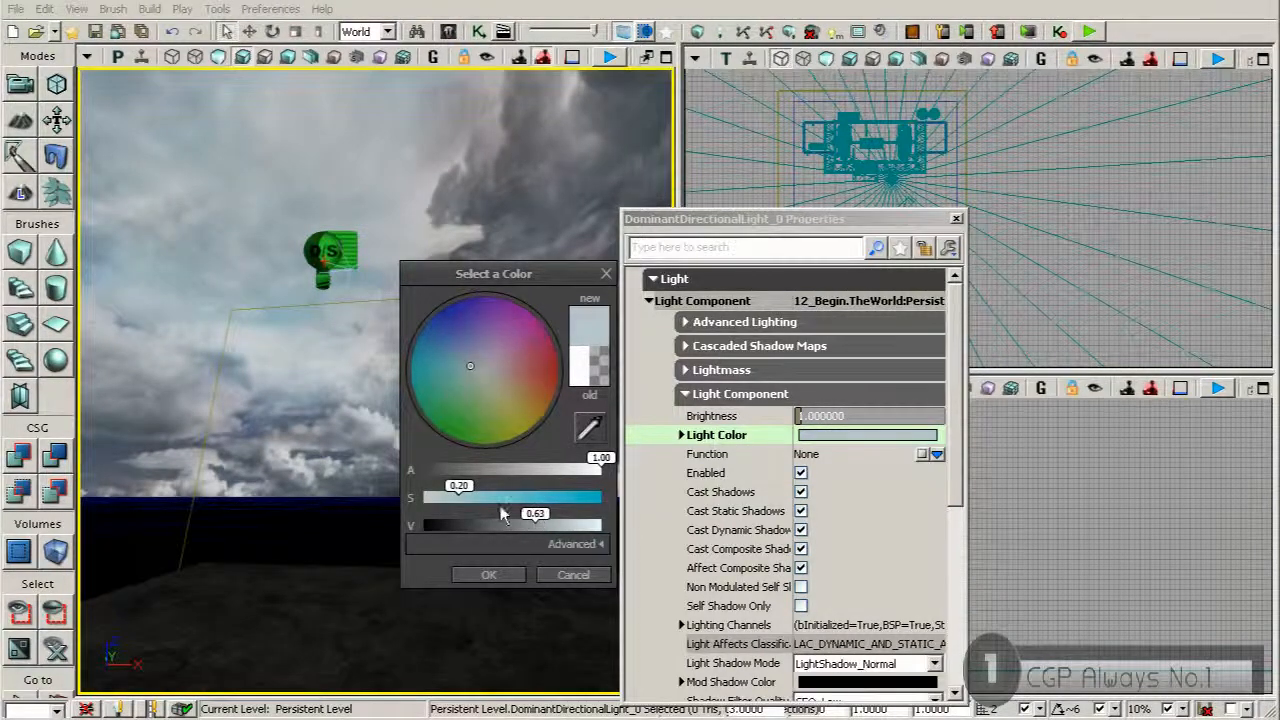
pyautogui.moveTo(463, 495); pyautogui.dragTo(481, 498)
pyautogui.click(956, 220)
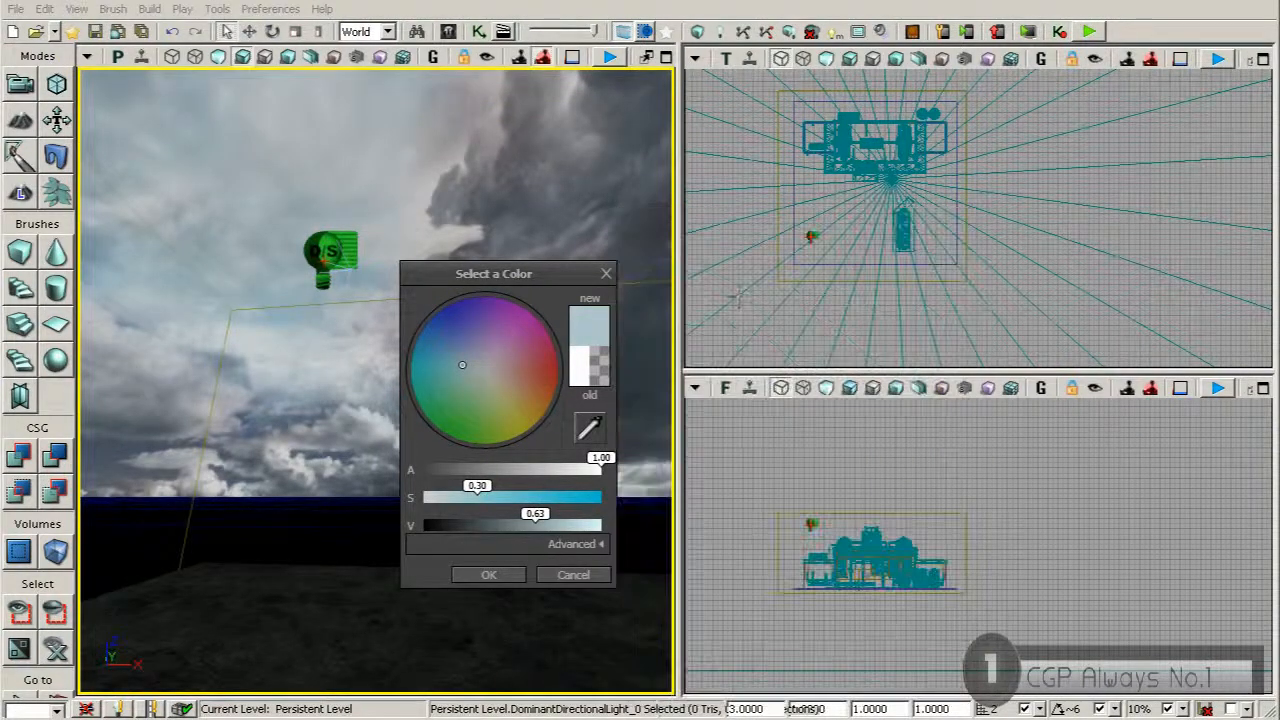
pyautogui.moveTo(323, 355); pyautogui.dragTo(270, 338, button='right')
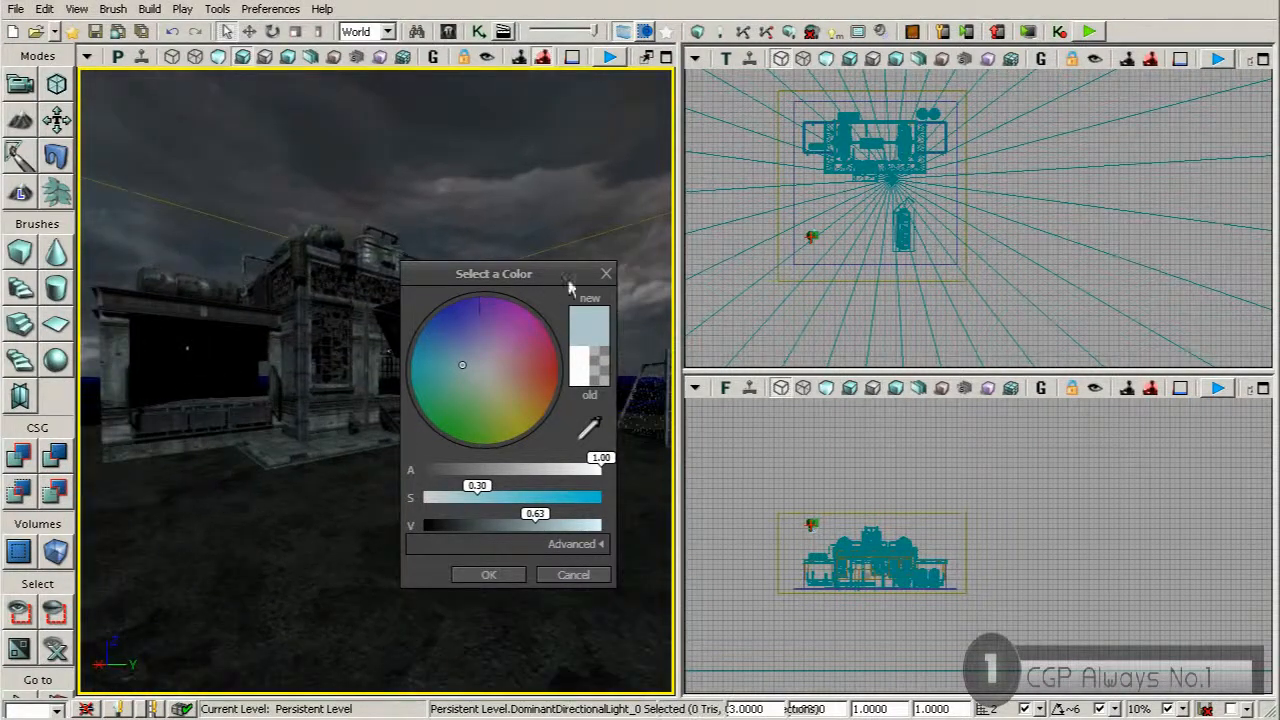
pyautogui.click(606, 274)
# Open the dominant directional light's Light Color for editing and sample a pale blue from the bright clouds around the light
pyautogui.moveTo(516, 400); pyautogui.dragTo(358, 242, button='right')
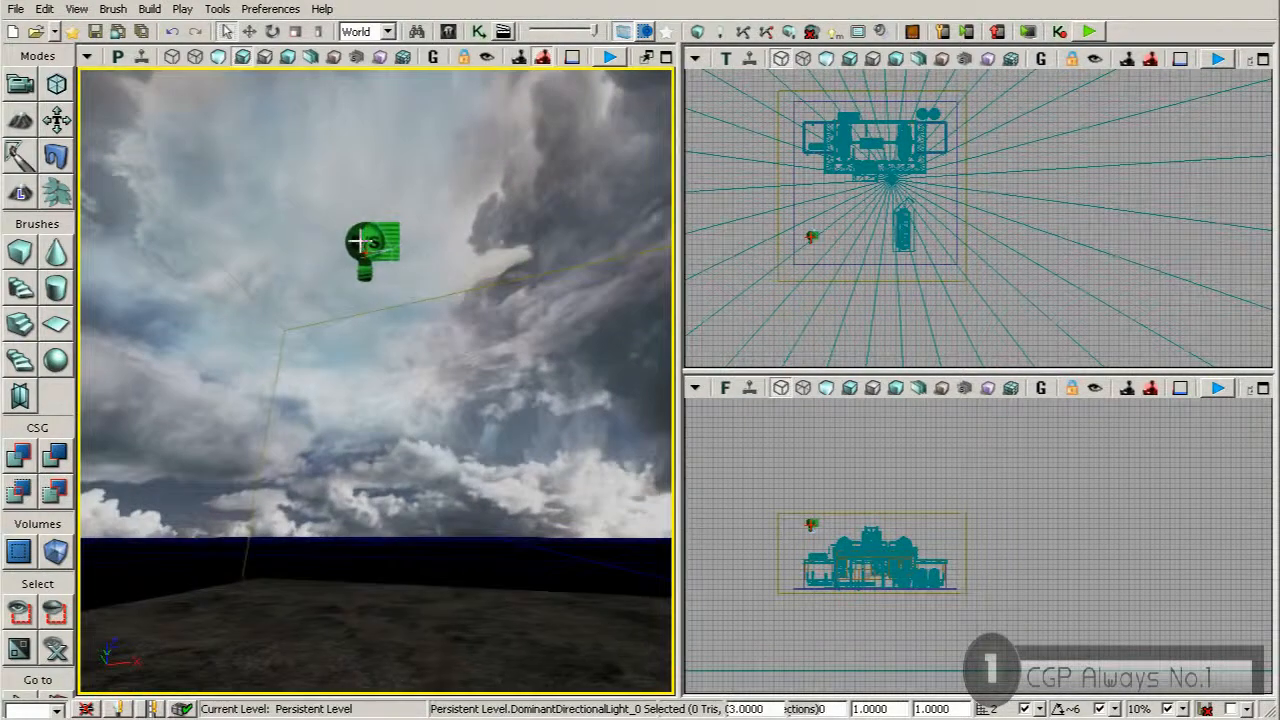
pyautogui.doubleClick(358, 242)
pyautogui.doubleClick(754, 438)
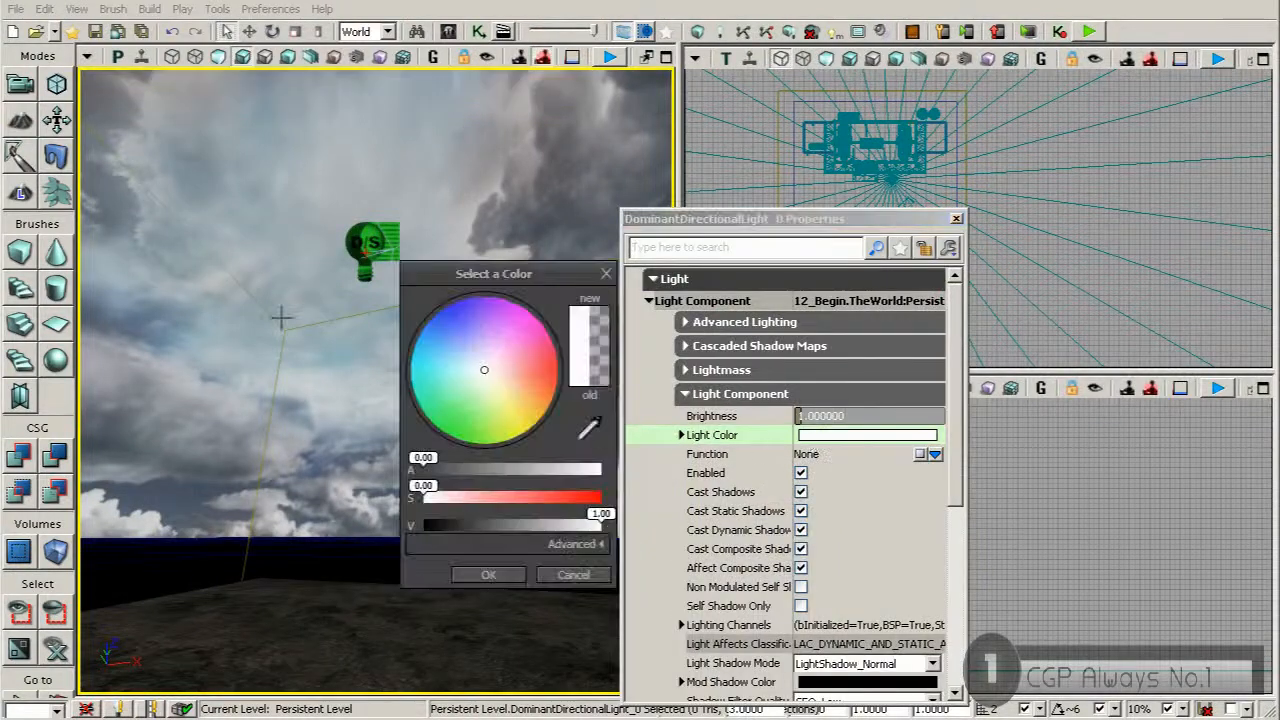
pyautogui.click(590, 437)
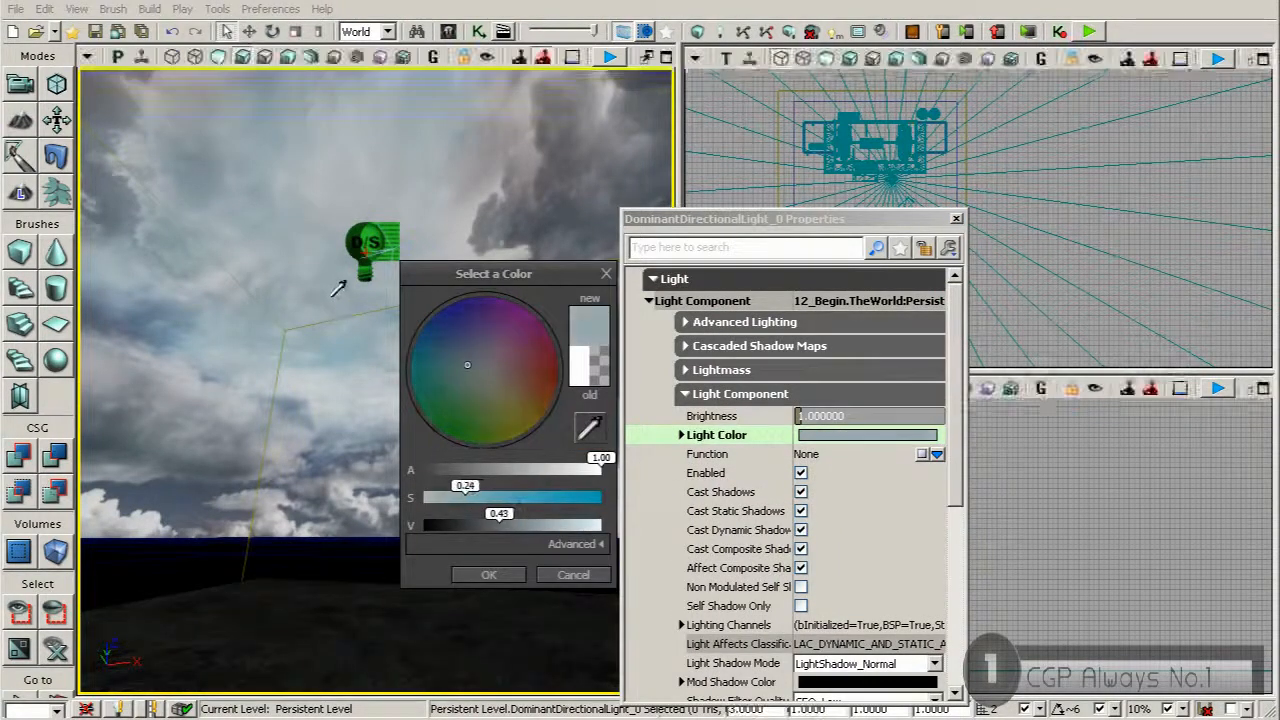
pyautogui.click(337, 329)
# Fine-tune the sampled Light Color to a saturation of 0.24 and a value of 0.77, and accept the colour
pyautogui.moveTo(472, 500); pyautogui.dragTo(543, 515)
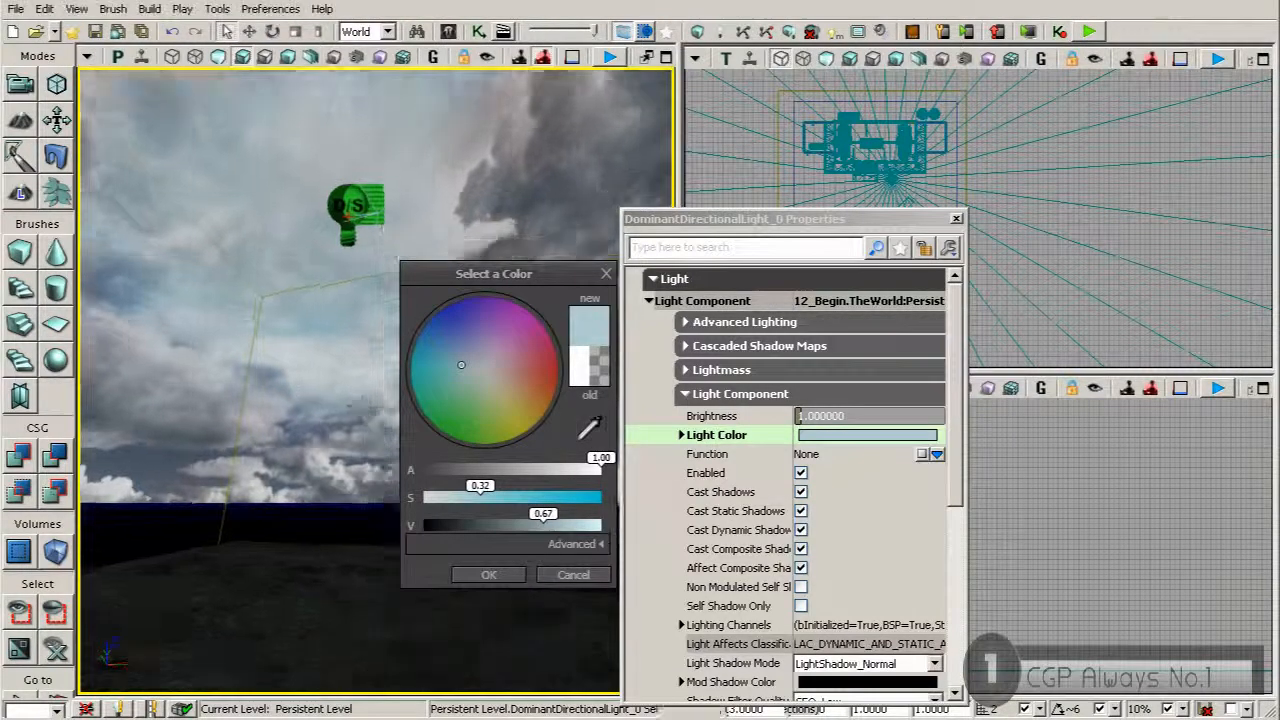
pyautogui.moveTo(383, 466); pyautogui.dragTo(383, 466, button='right')
pyautogui.moveTo(480, 493)
pyautogui.mouseDown()
pyautogui.moveTo(494, 493)
pyautogui.moveTo(479, 491)
pyautogui.mouseUp()
pyautogui.moveTo(548, 518); pyautogui.dragTo(563, 516)
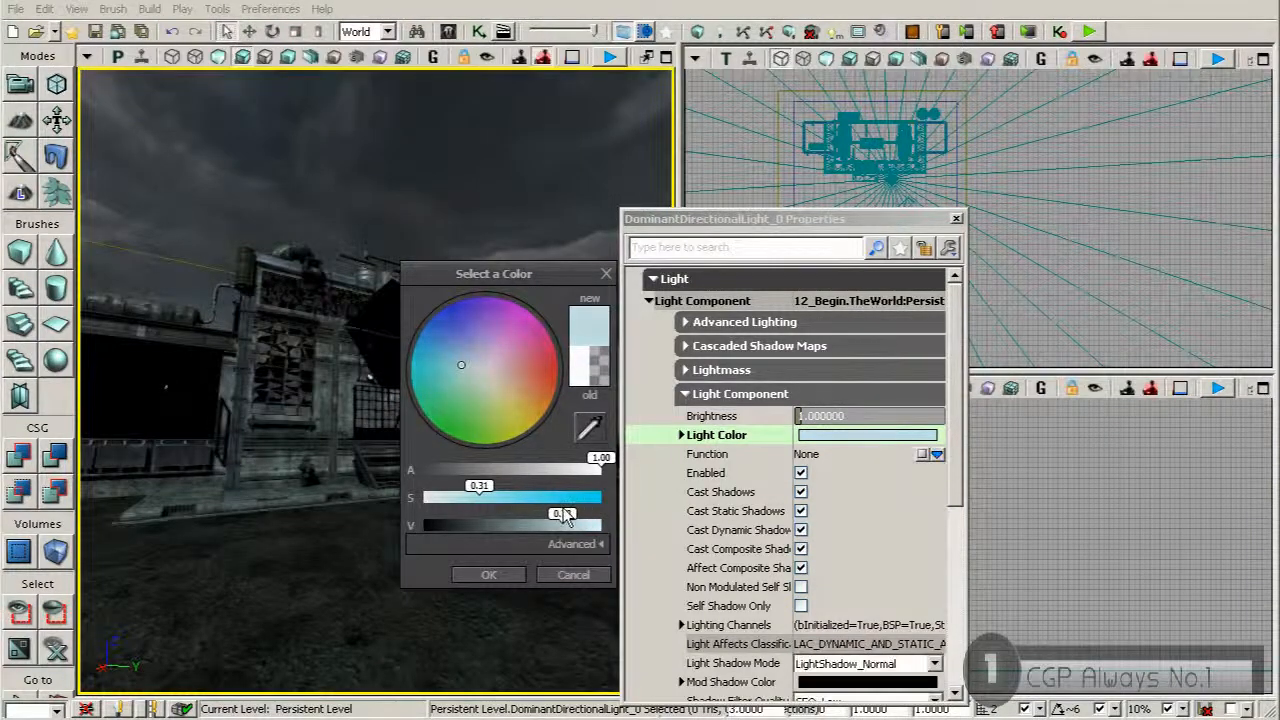
pyautogui.moveTo(350, 450)
pyautogui.mouseDown(button='right')
pyautogui.moveTo(440, 445)
pyautogui.moveTo(400, 430)
pyautogui.moveTo(375, 250)
pyautogui.moveTo(350, 430)
pyautogui.moveTo(331, 446)
pyautogui.mouseUp(button='right')
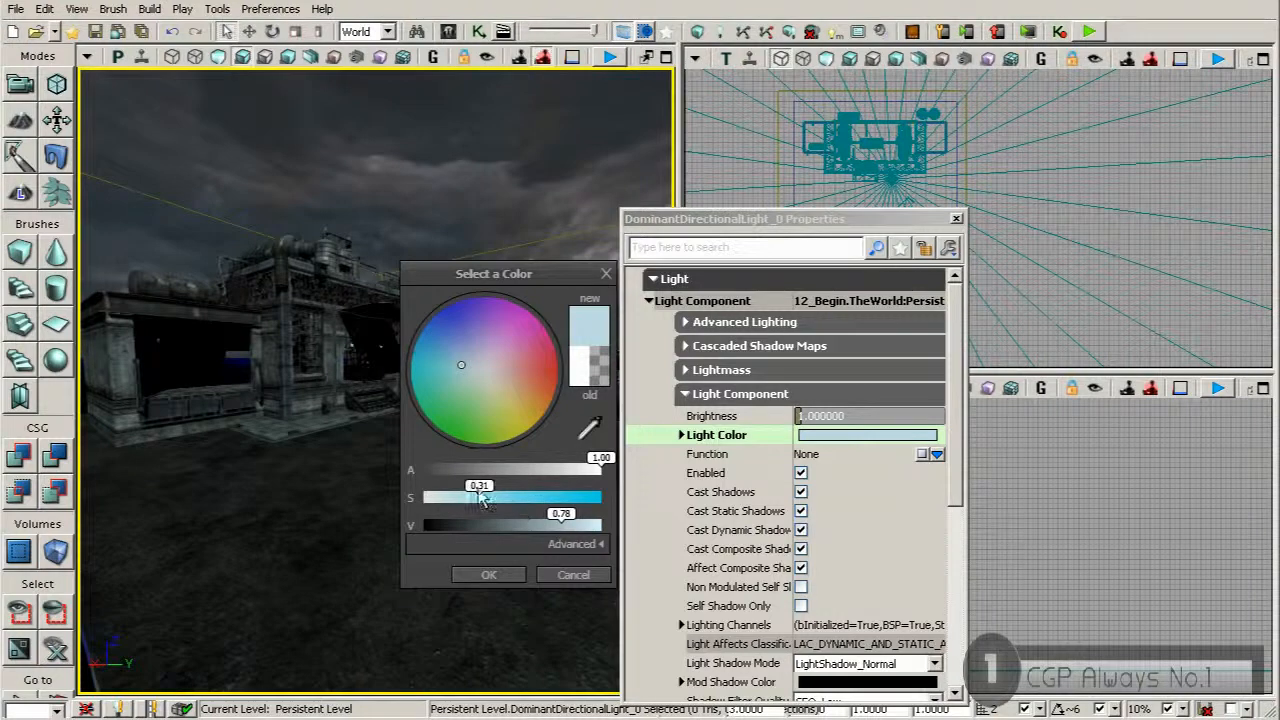
pyautogui.moveTo(481, 500); pyautogui.dragTo(468, 500)
pyautogui.moveTo(561, 525); pyautogui.dragTo(573, 525)
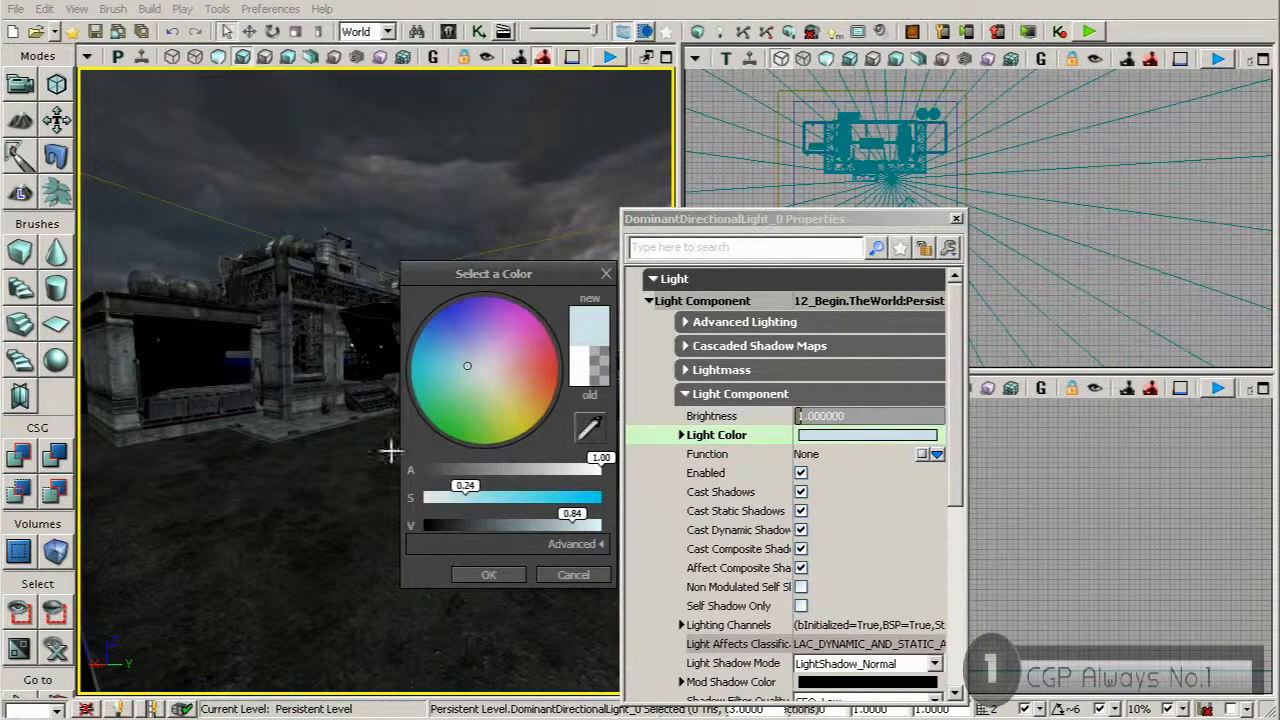
pyautogui.moveTo(466, 490)
pyautogui.mouseDown()
pyautogui.moveTo(457, 496)
pyautogui.moveTo(470, 500)
pyautogui.mouseUp()
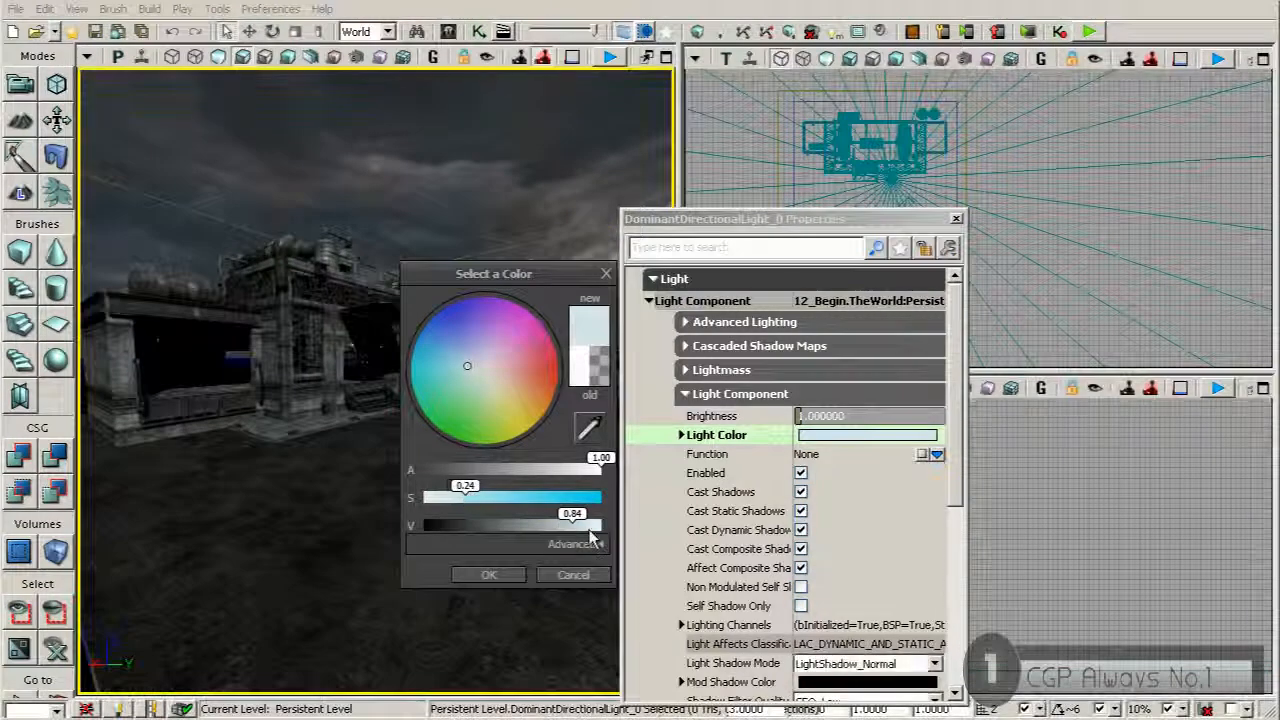
pyautogui.moveTo(583, 527); pyautogui.dragTo(563, 527)
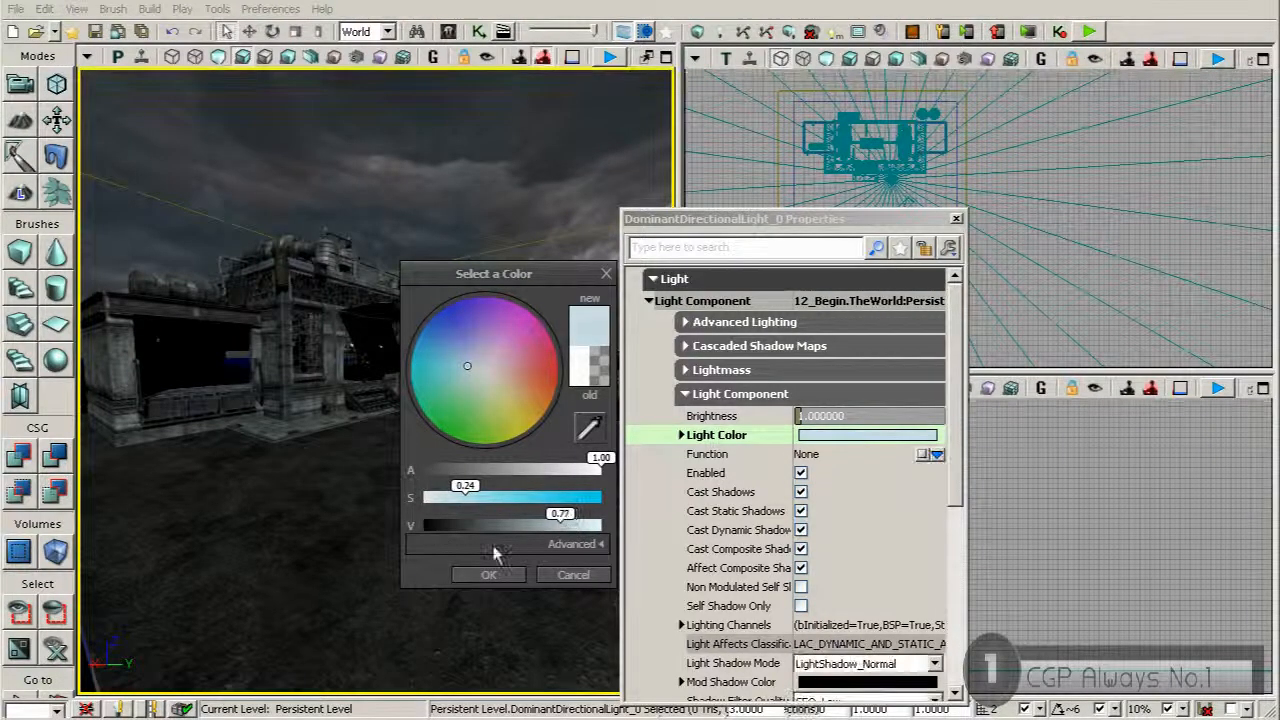
pyautogui.click(489, 576)
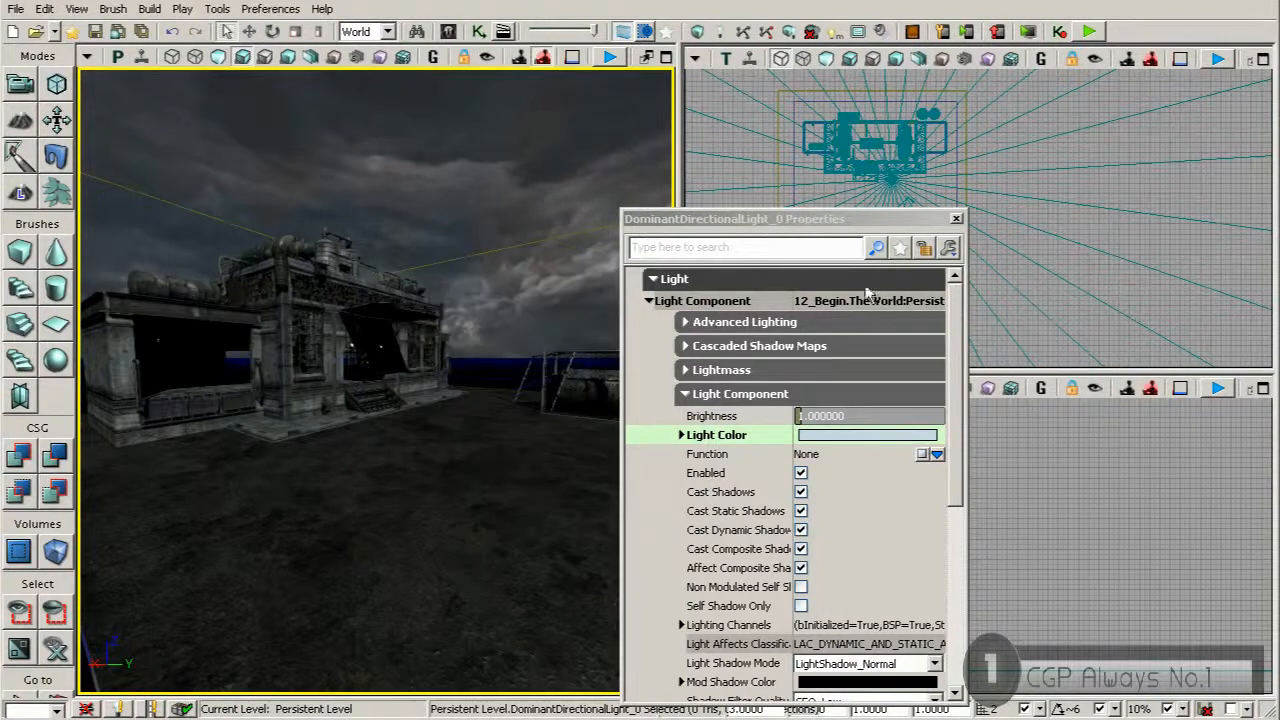
# Close the light's properties and start a full build of the level with Build All
pyautogui.click(956, 221)
pyautogui.moveTo(524, 338); pyautogui.dragTo(538, 404, button='right')
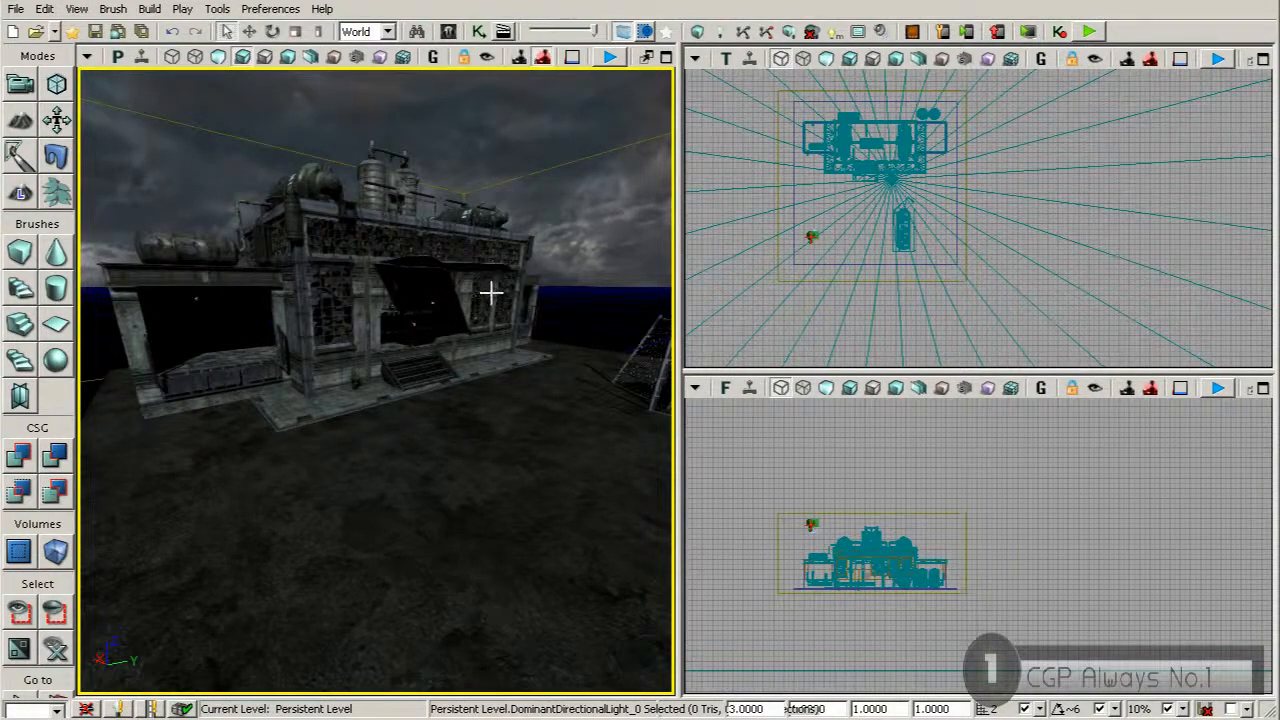
pyautogui.click(789, 33)
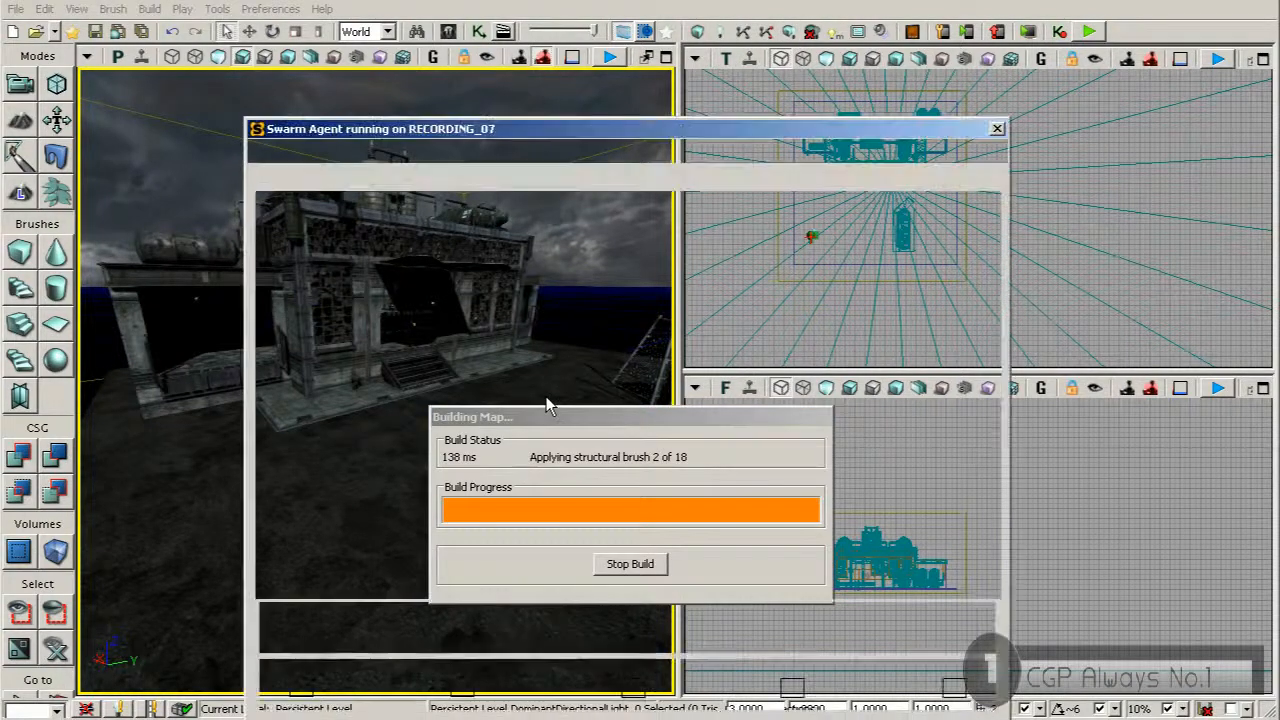